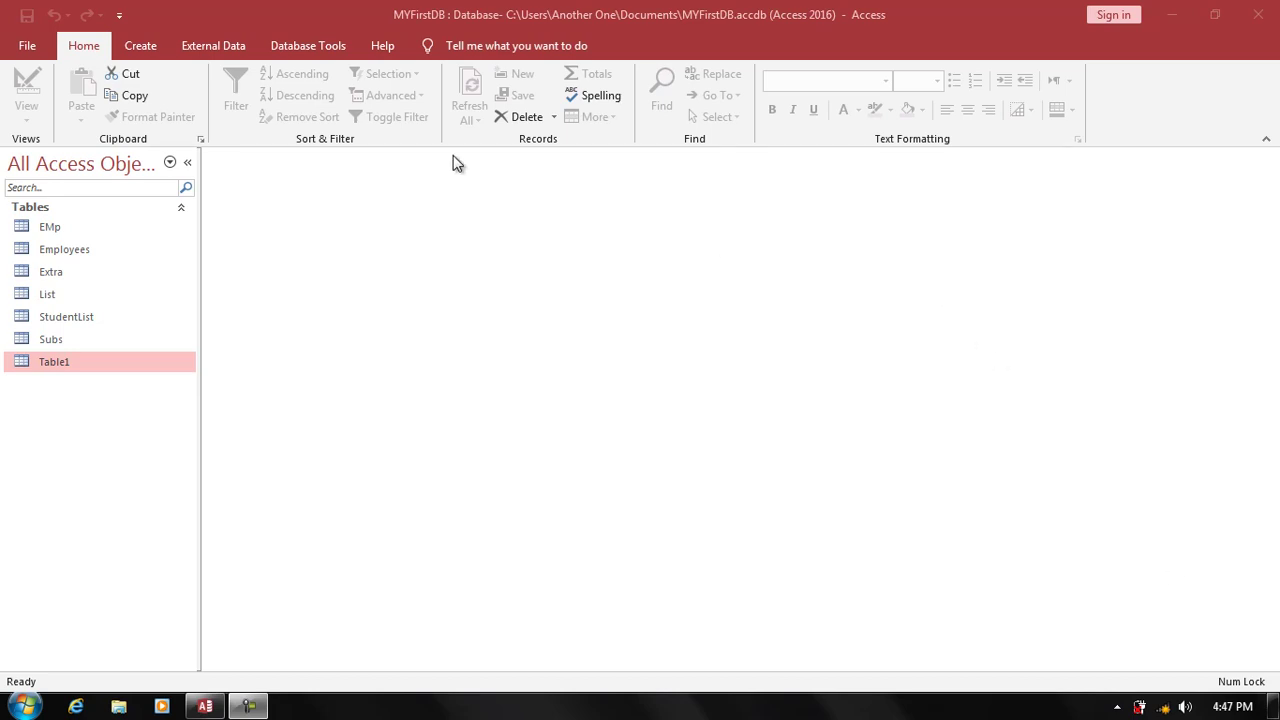
# - Start a new table in Design view with Short Text fields Item and Type
pyautogui.click(153, 58)
pyautogui.click(141, 46)
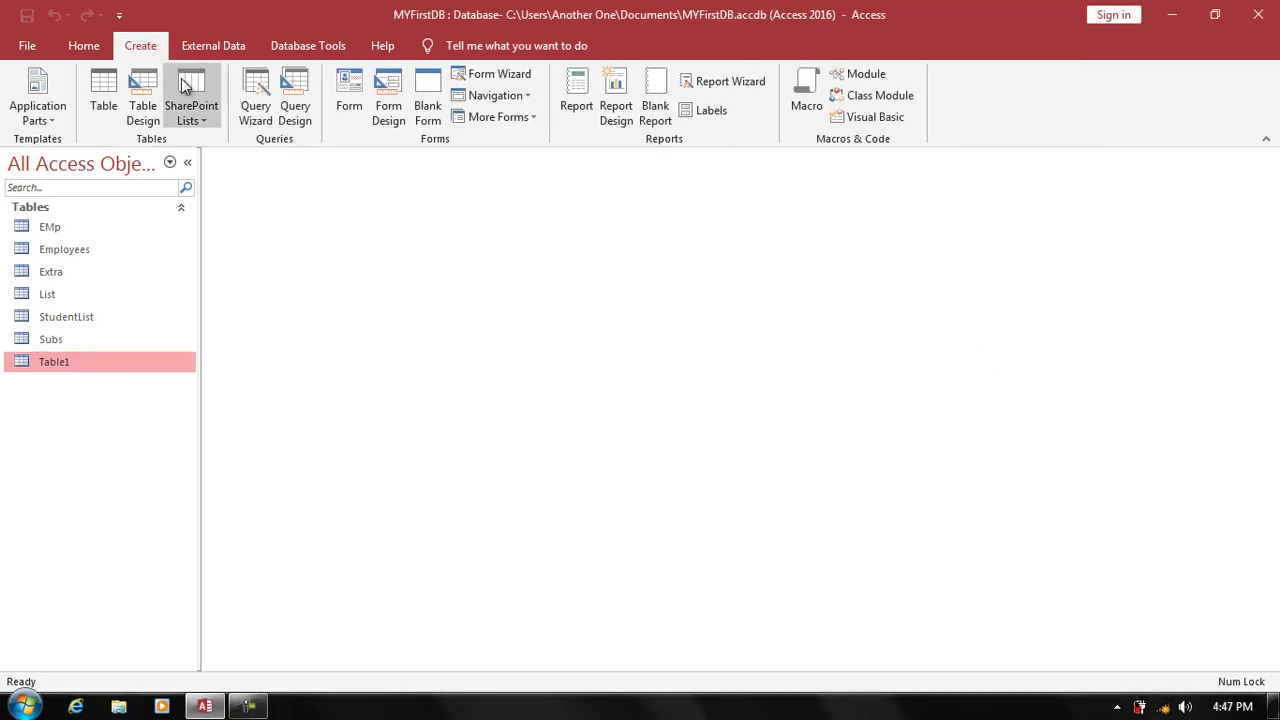
pyautogui.click(143, 100)
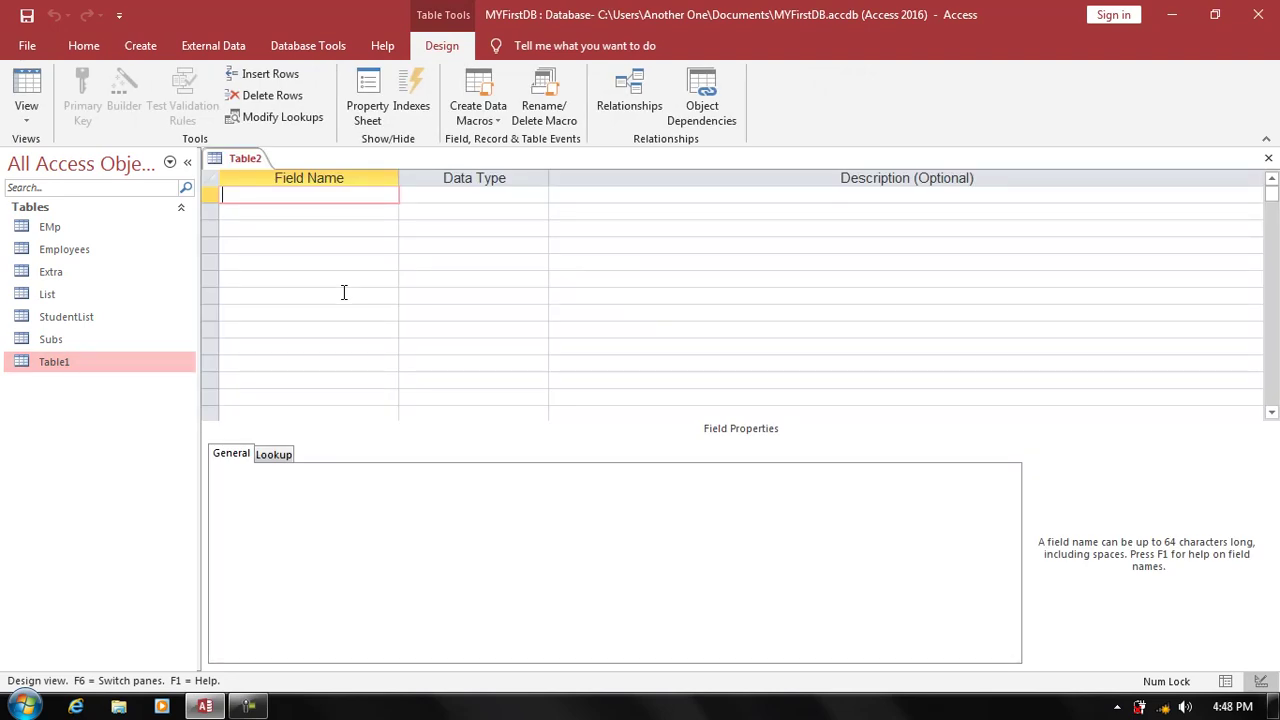
pyautogui.write('I')
pyautogui.write('tem')
pyautogui.press('Down')
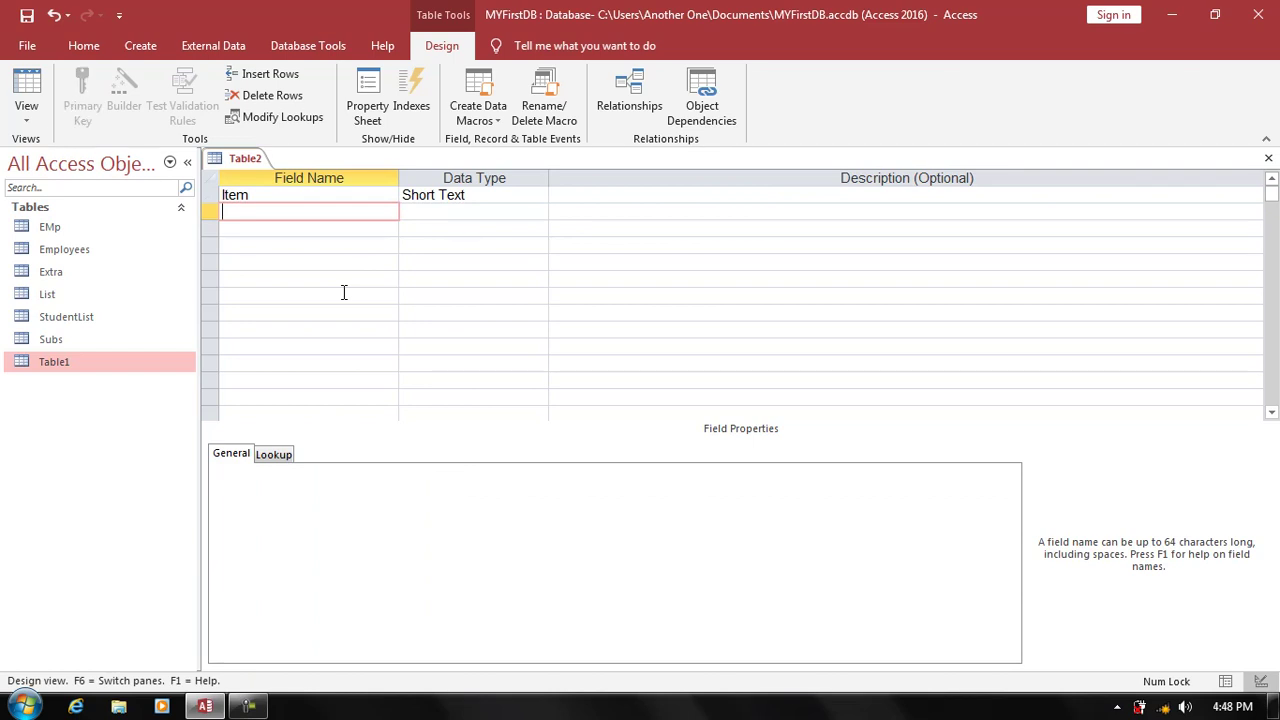
pyautogui.write('Type')
pyautogui.press('Tab')
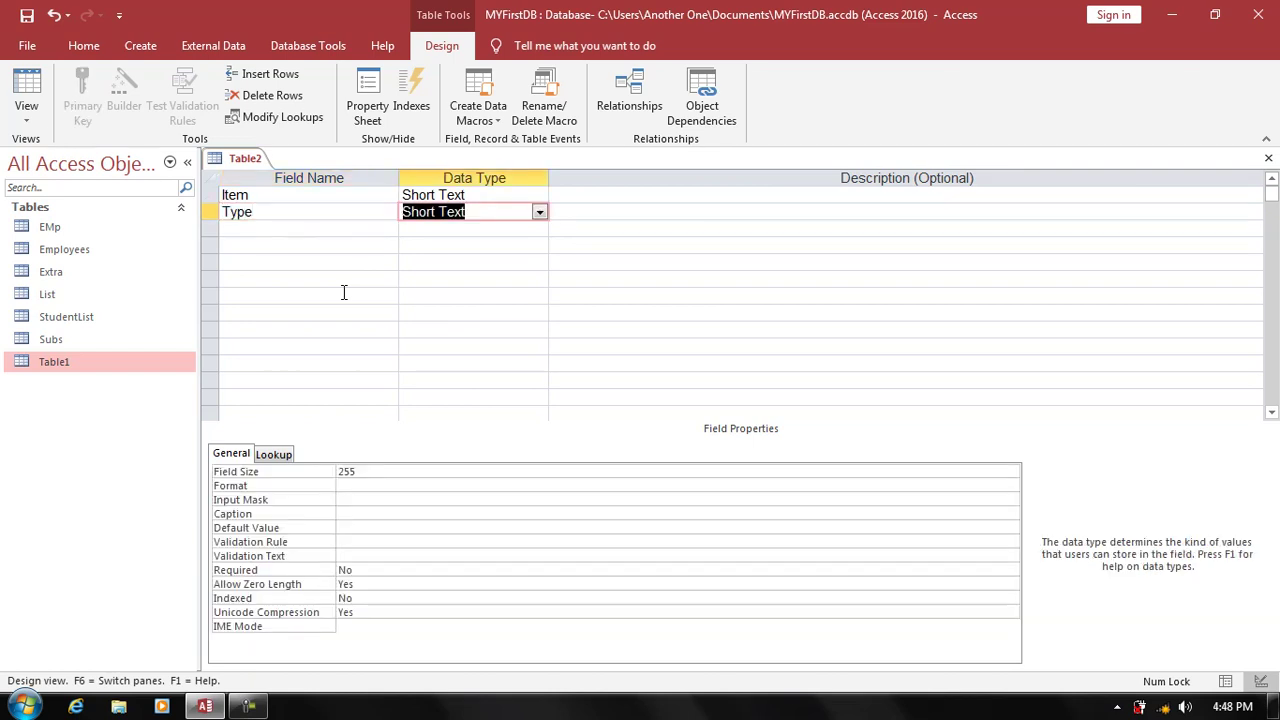
pyautogui.press('Tab')
pyautogui.press('Tab')
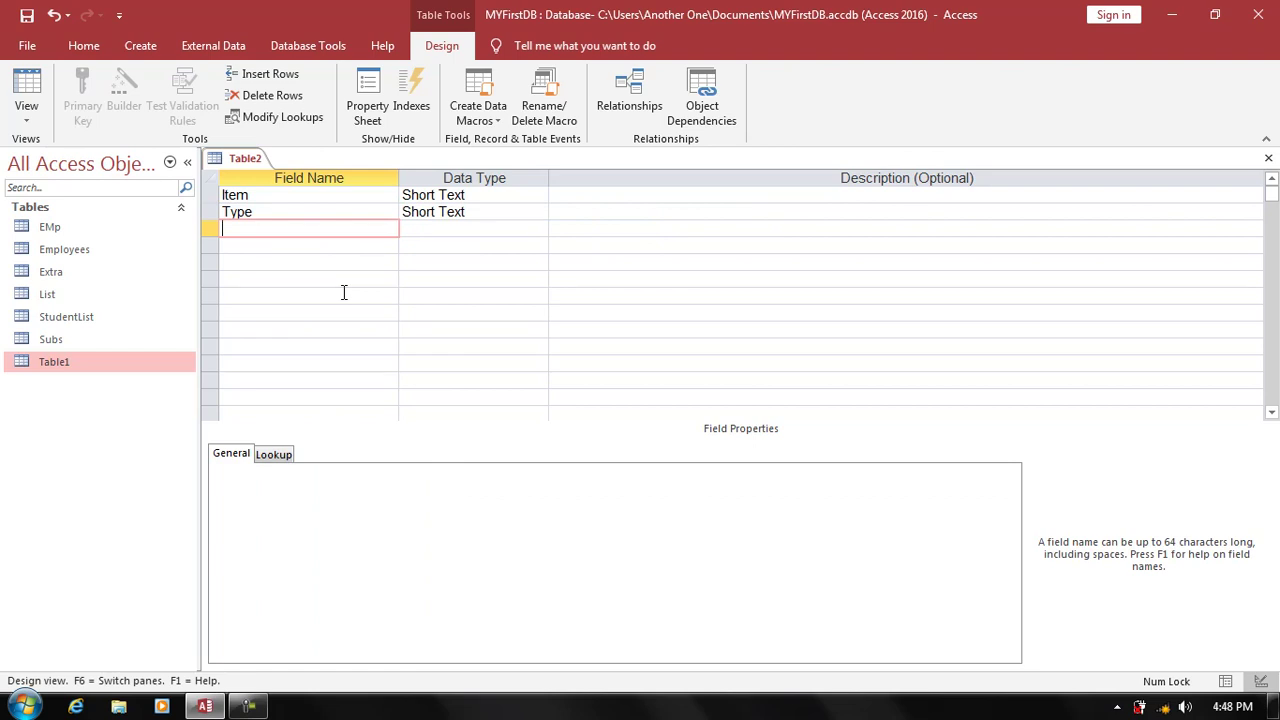
# - Add Short Text fields Price, Company and Date to the new table
pyautogui.write('Price')
pyautogui.press('Tab')
pyautogui.press('Tab')
pyautogui.press('Tab')
pyautogui.write('C')
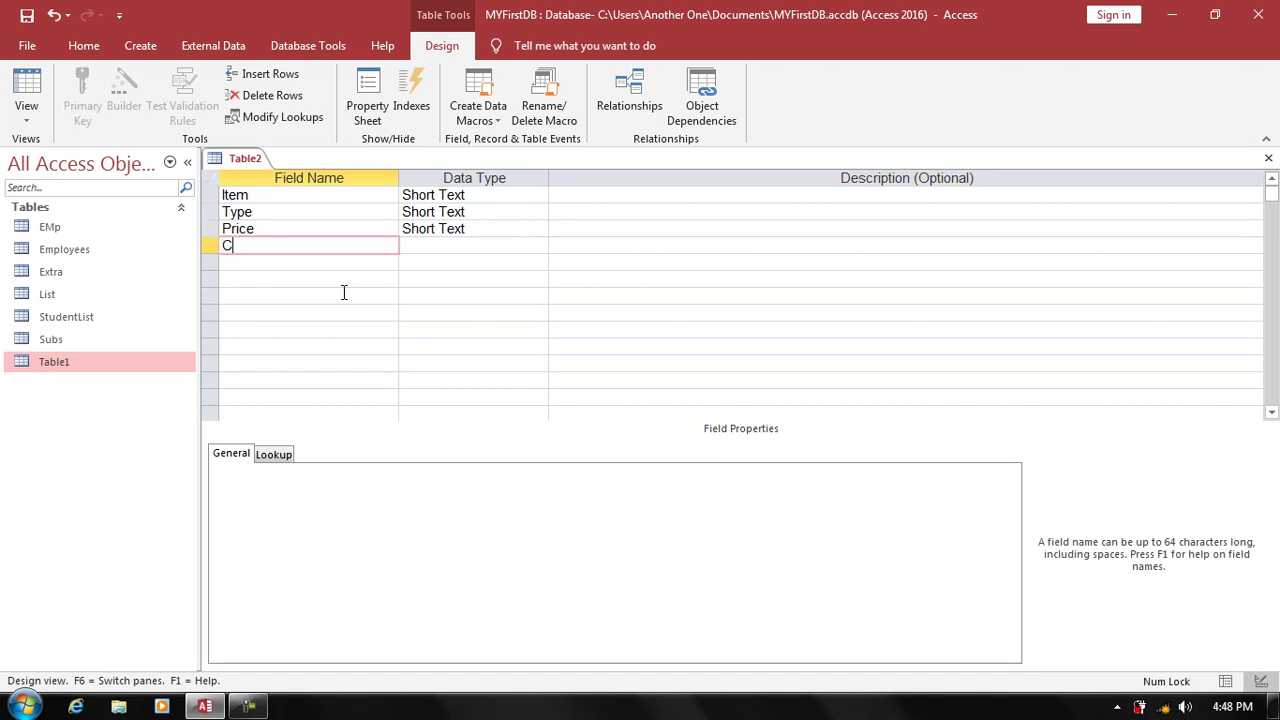
pyautogui.write('ompany')
pyautogui.press('Tab')
pyautogui.press('Tab')
pyautogui.press('Tab')
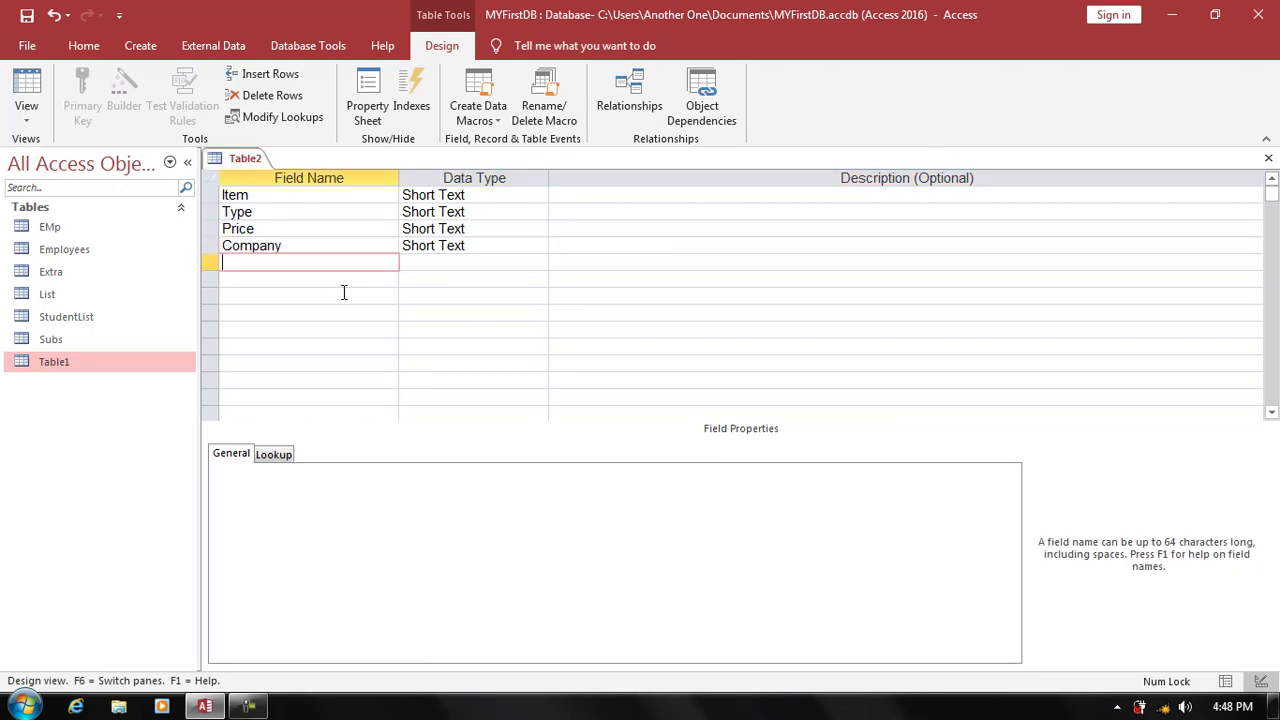
pyautogui.write('Dat')
pyautogui.write('e')
pyautogui.press('Tab')
pyautogui.press('Tab')
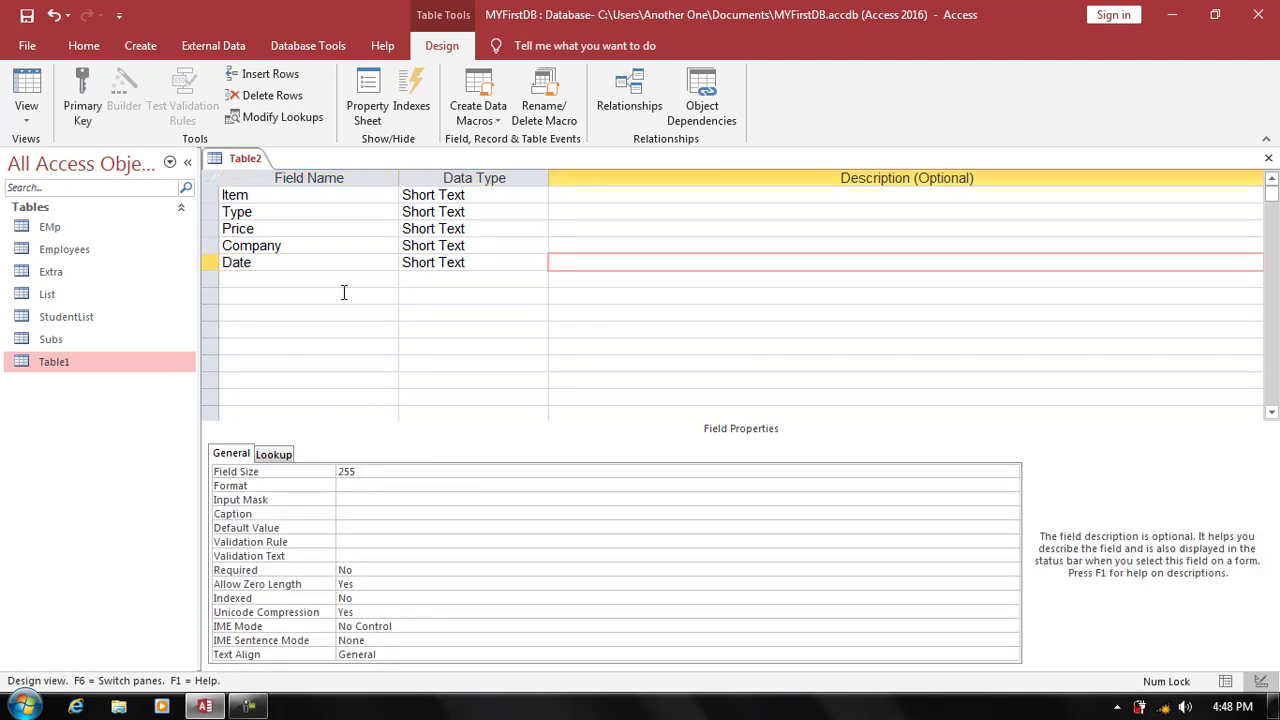
pyautogui.click(330, 224)
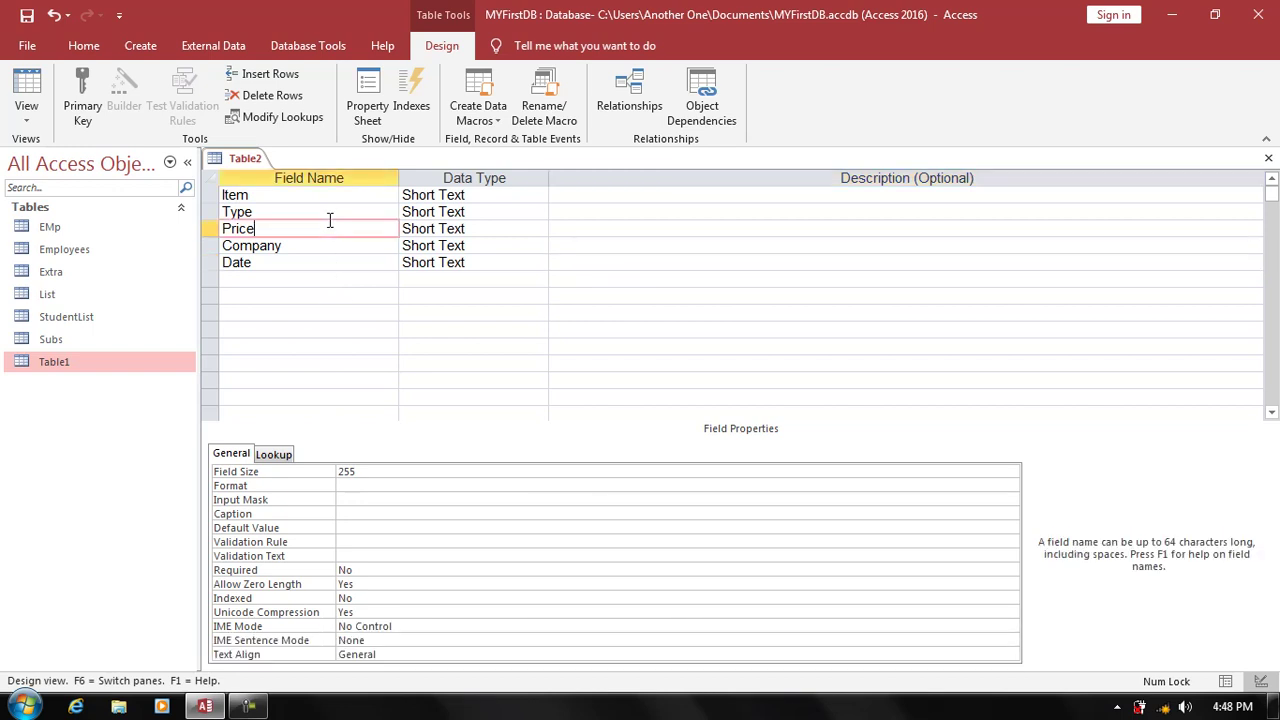
pyautogui.click(329, 213)
# - Switch to Datasheet view, saving the table as Drugs without a primary key
pyautogui.click(36, 86)
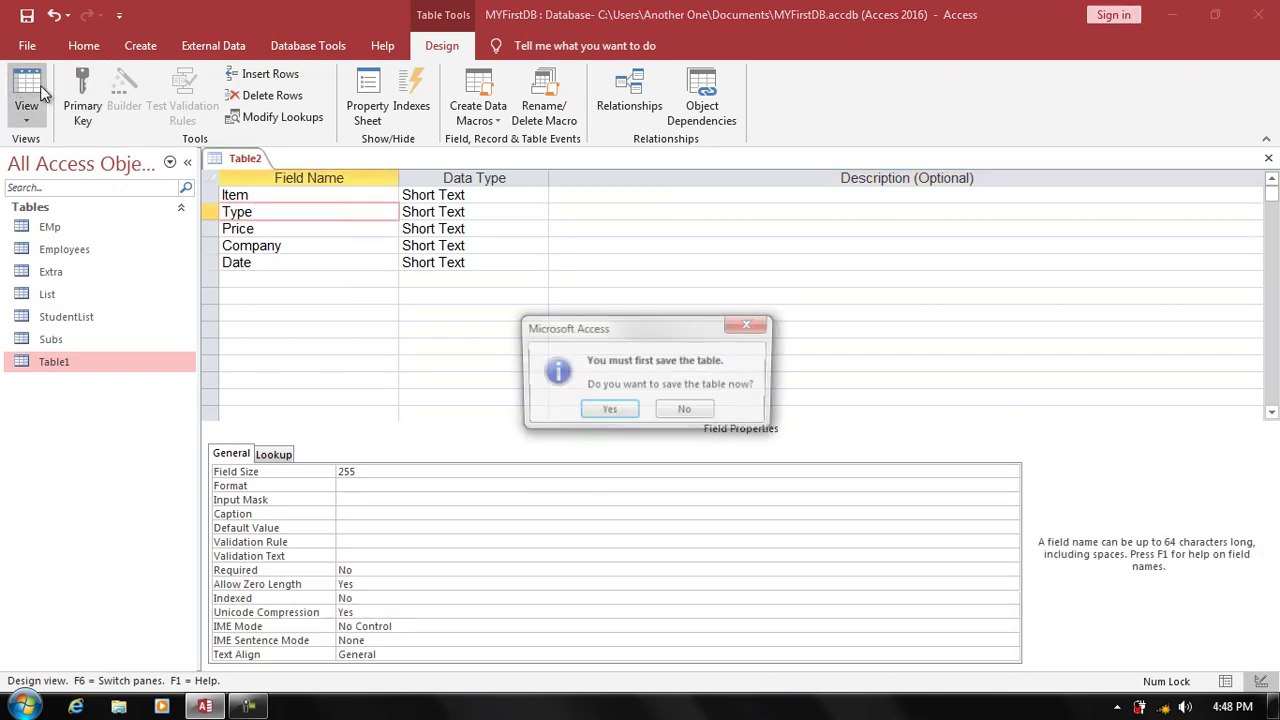
pyautogui.press('Return')
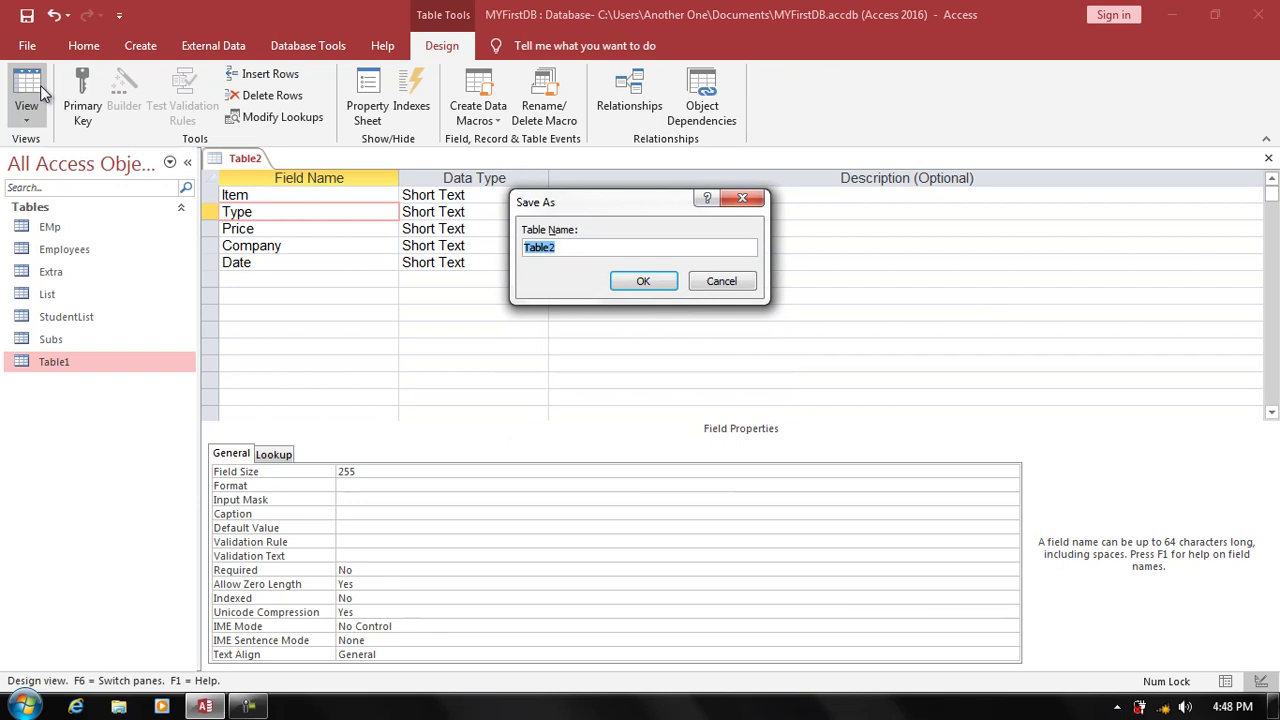
pyautogui.write('Drugs')
pyautogui.press('Return')
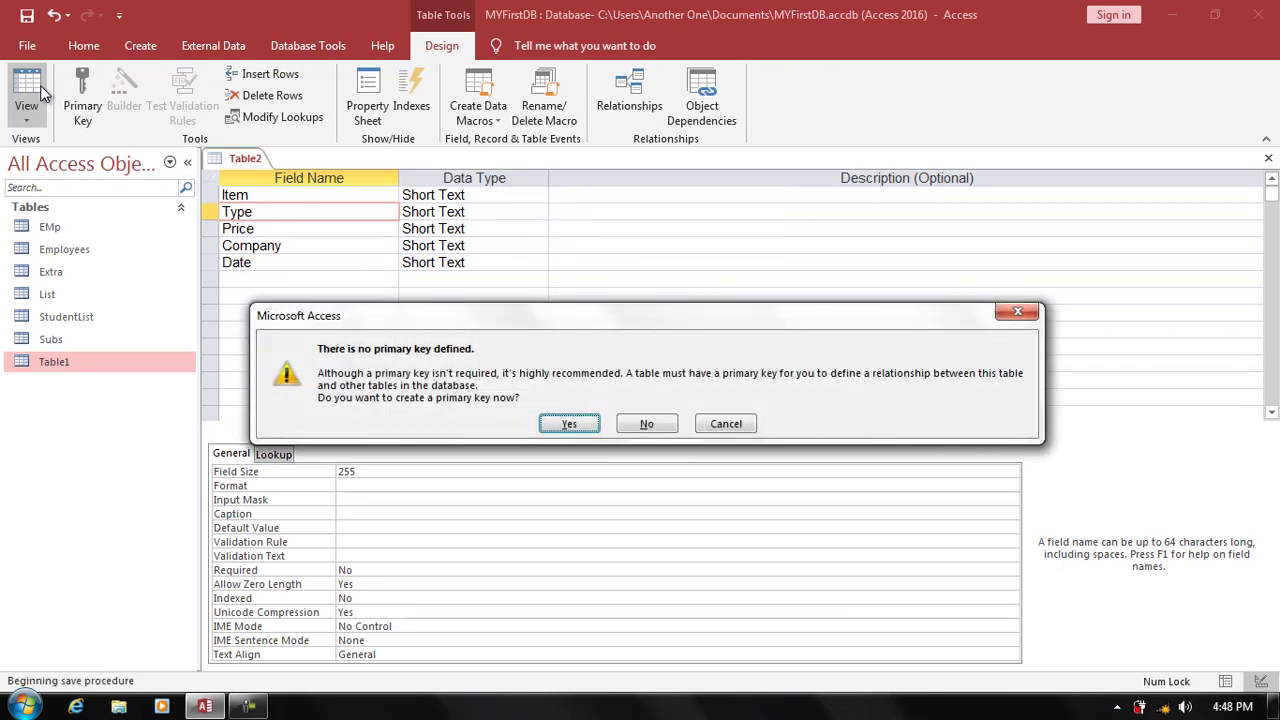
pyautogui.press('n')
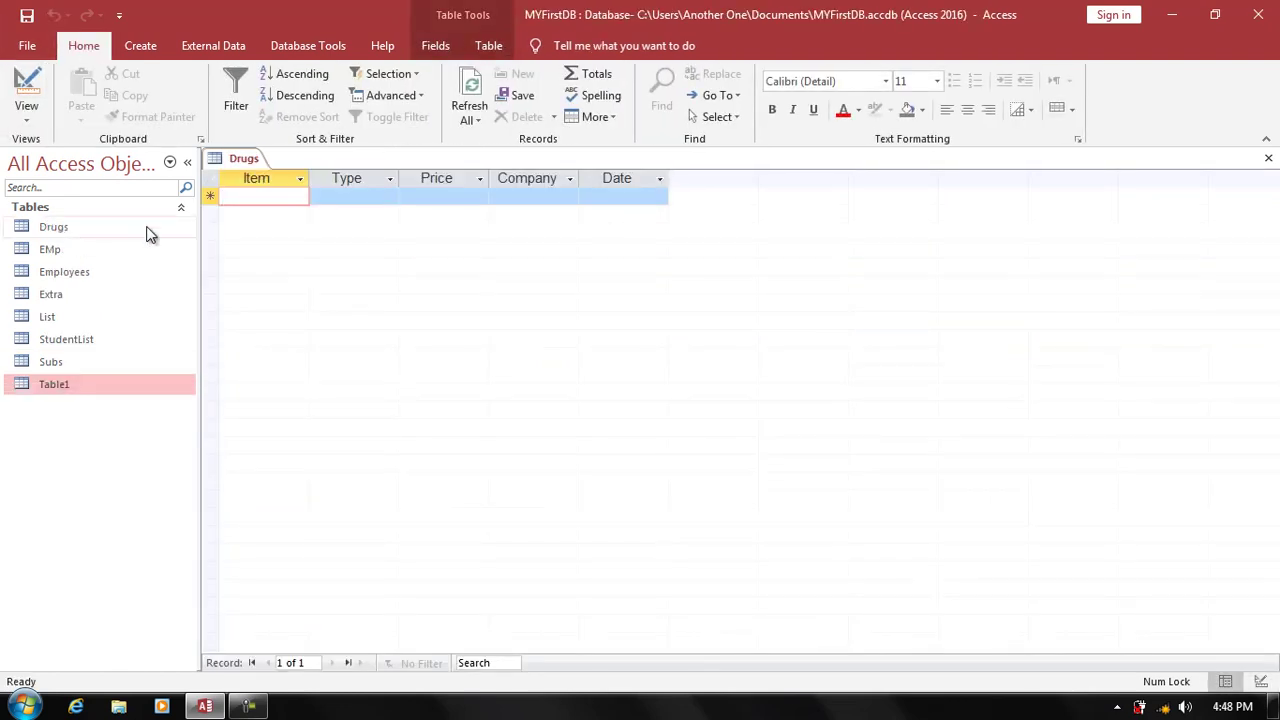
pyautogui.click(328, 199)
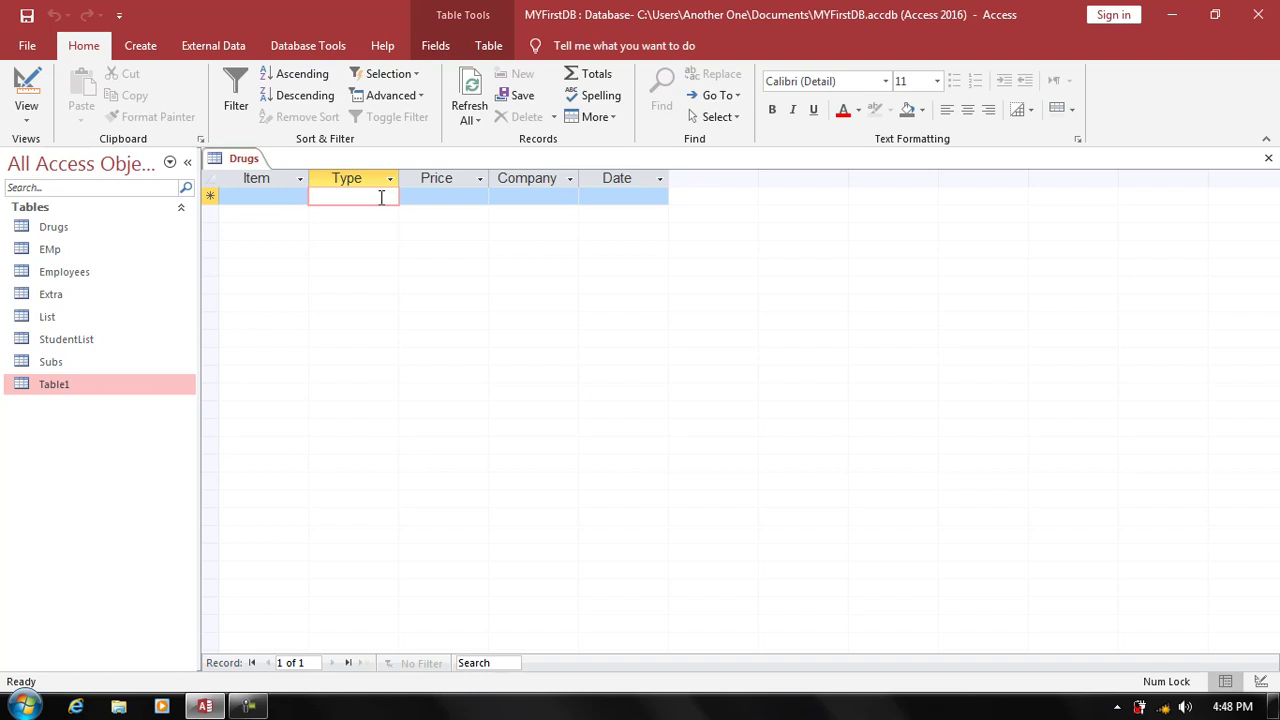
# - Return Drugs to Design view and set the Type field's data type to Lookup Wizard
pyautogui.click(26, 92)
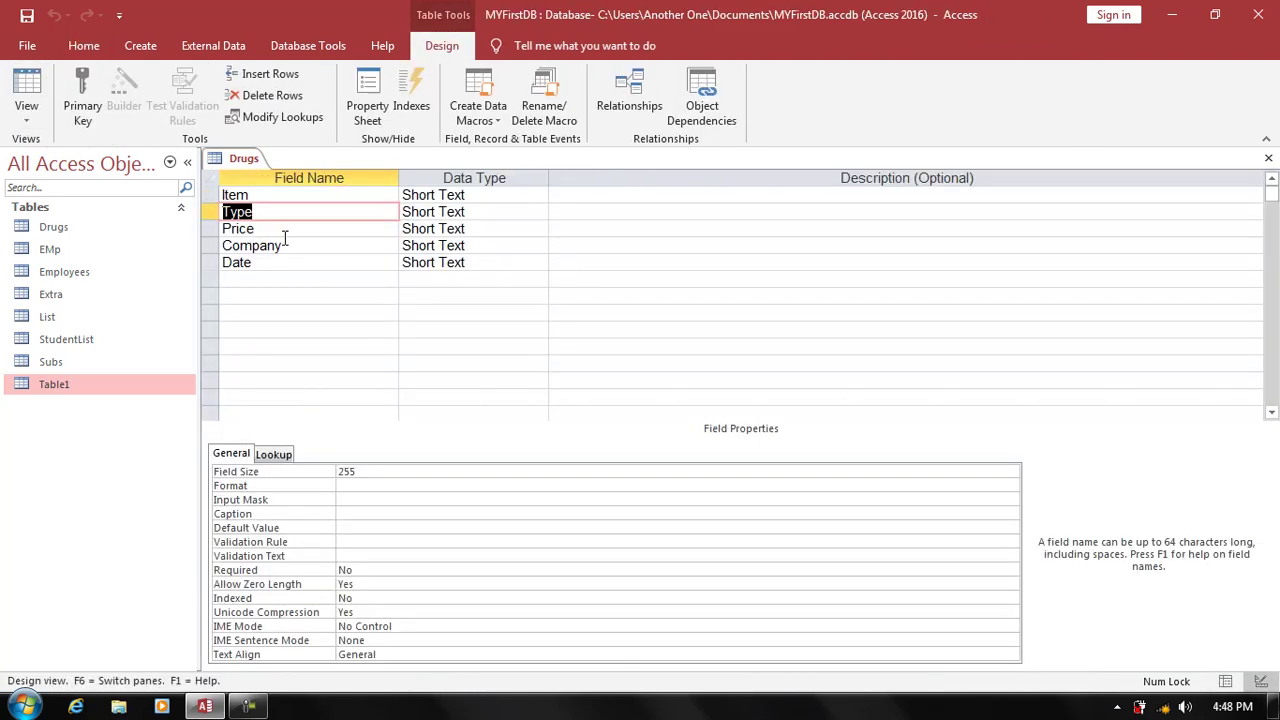
pyautogui.click(417, 211)
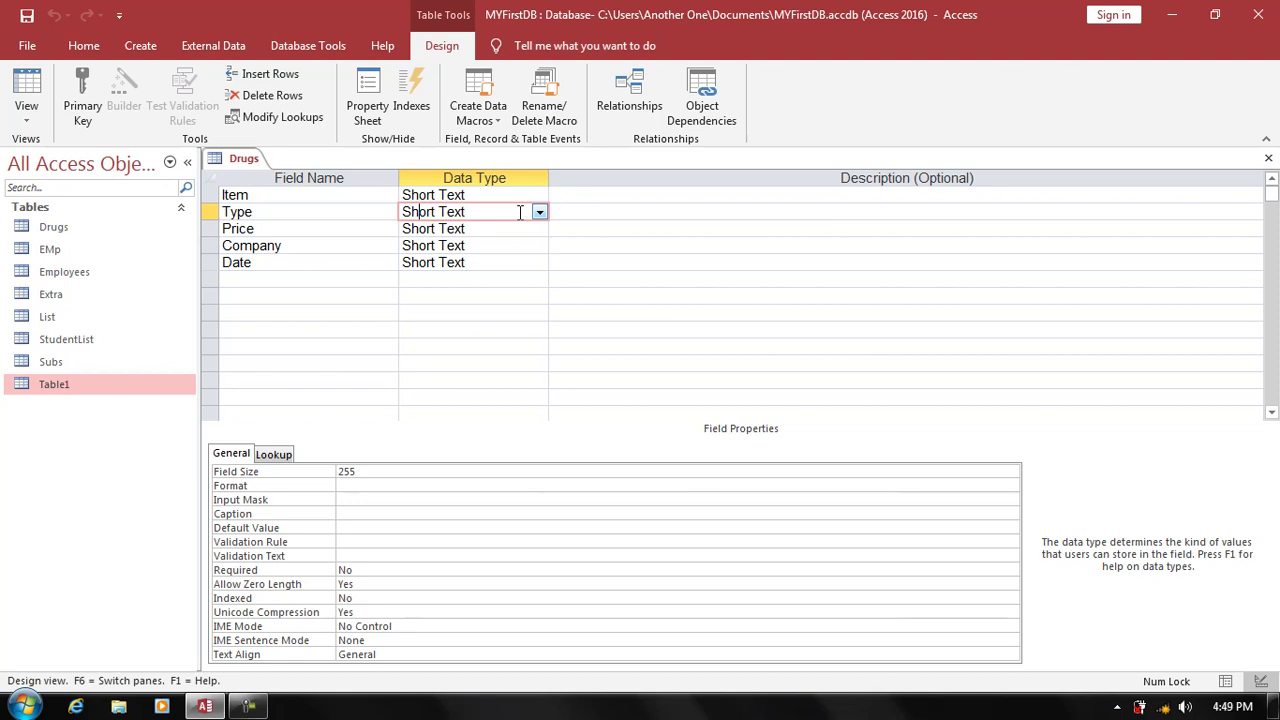
pyautogui.click(538, 212)
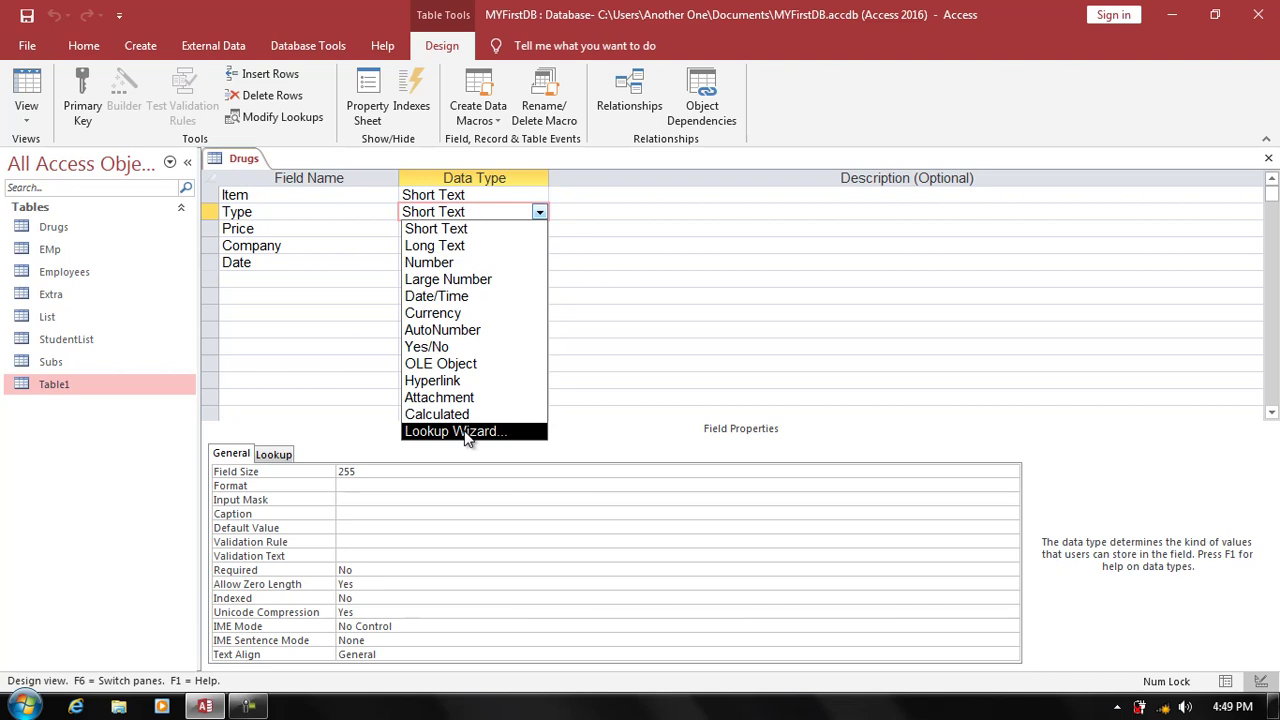
pyautogui.click(467, 434)
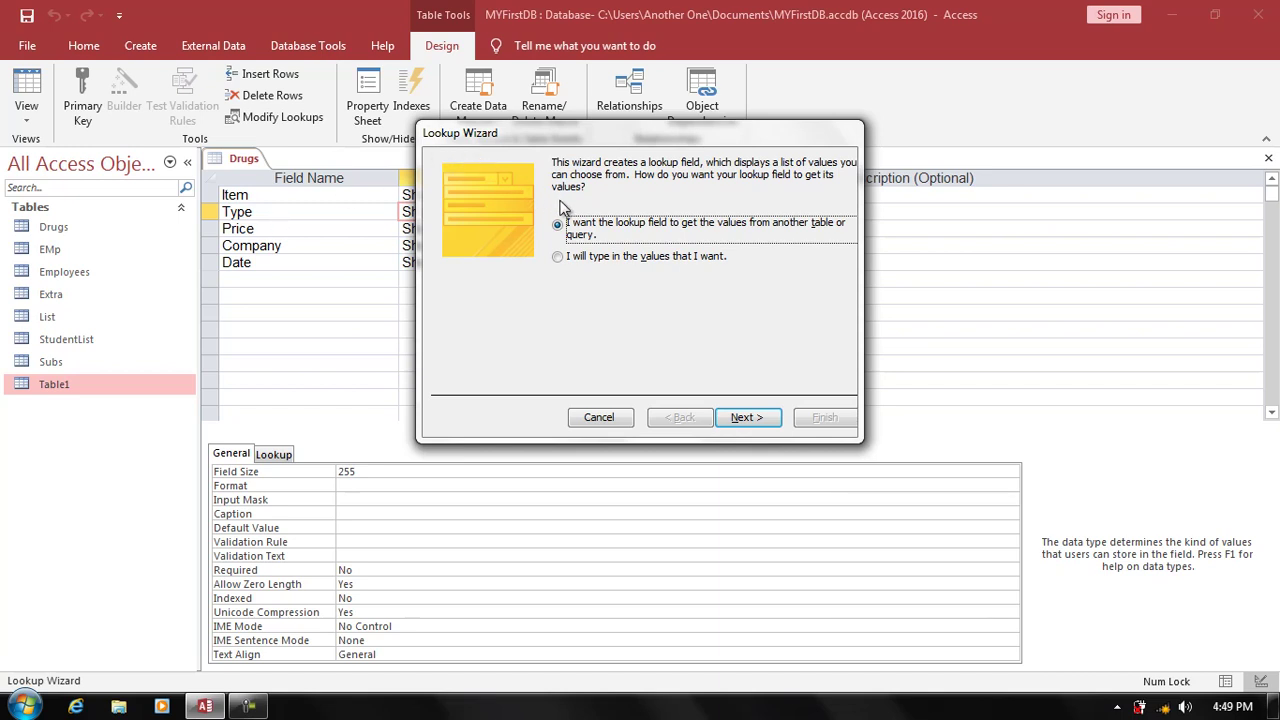
# - Choose to type the Type lookup values yourself, using a single column
pyautogui.click(603, 259)
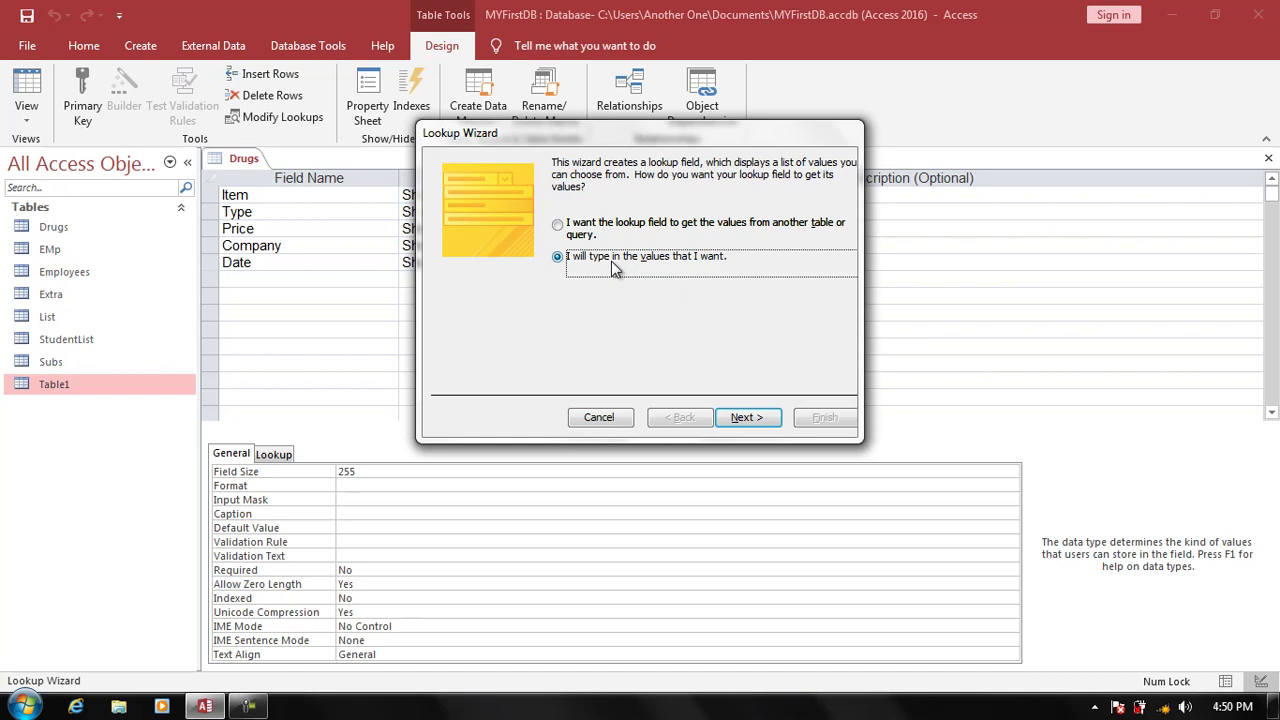
pyautogui.click(592, 235)
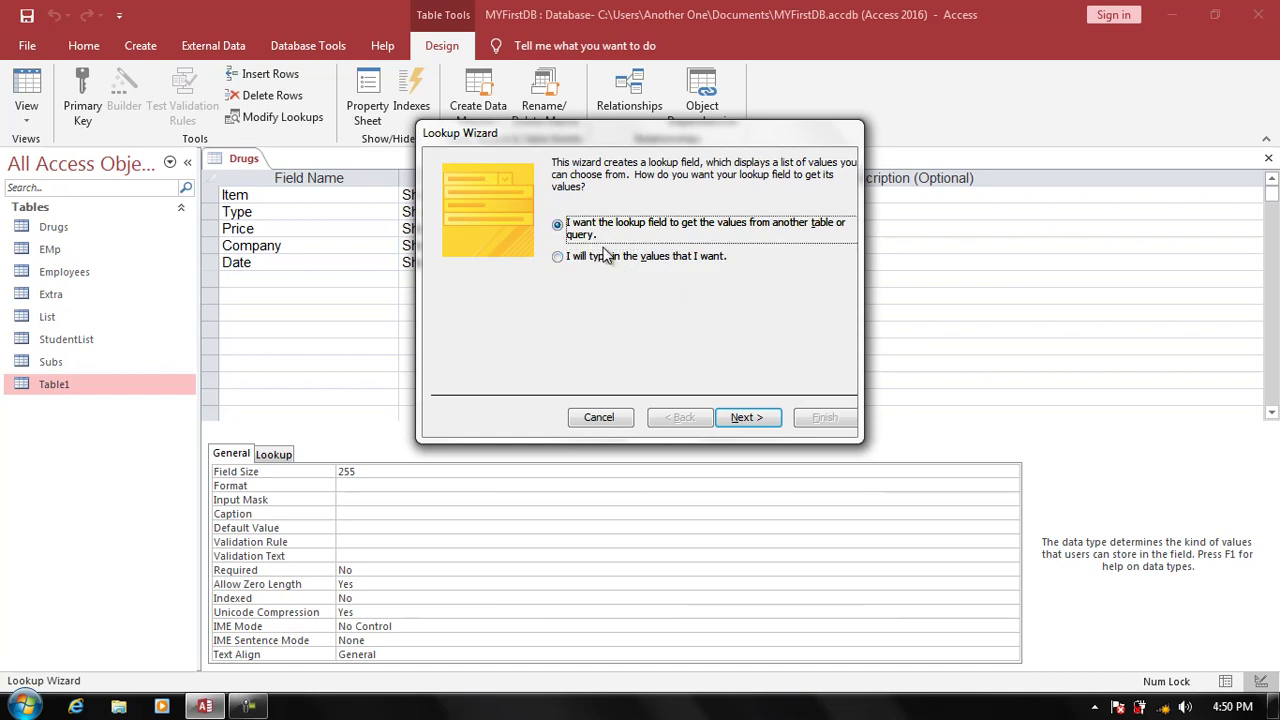
pyautogui.click(608, 256)
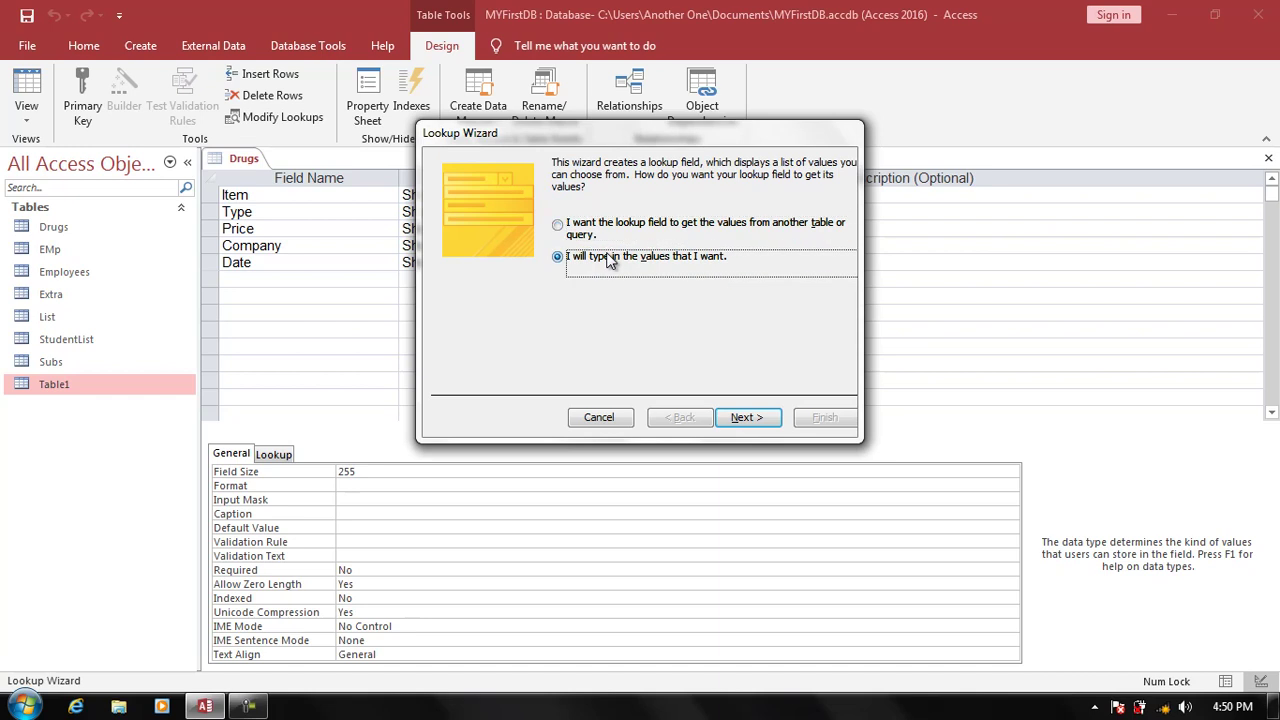
pyautogui.click(748, 417)
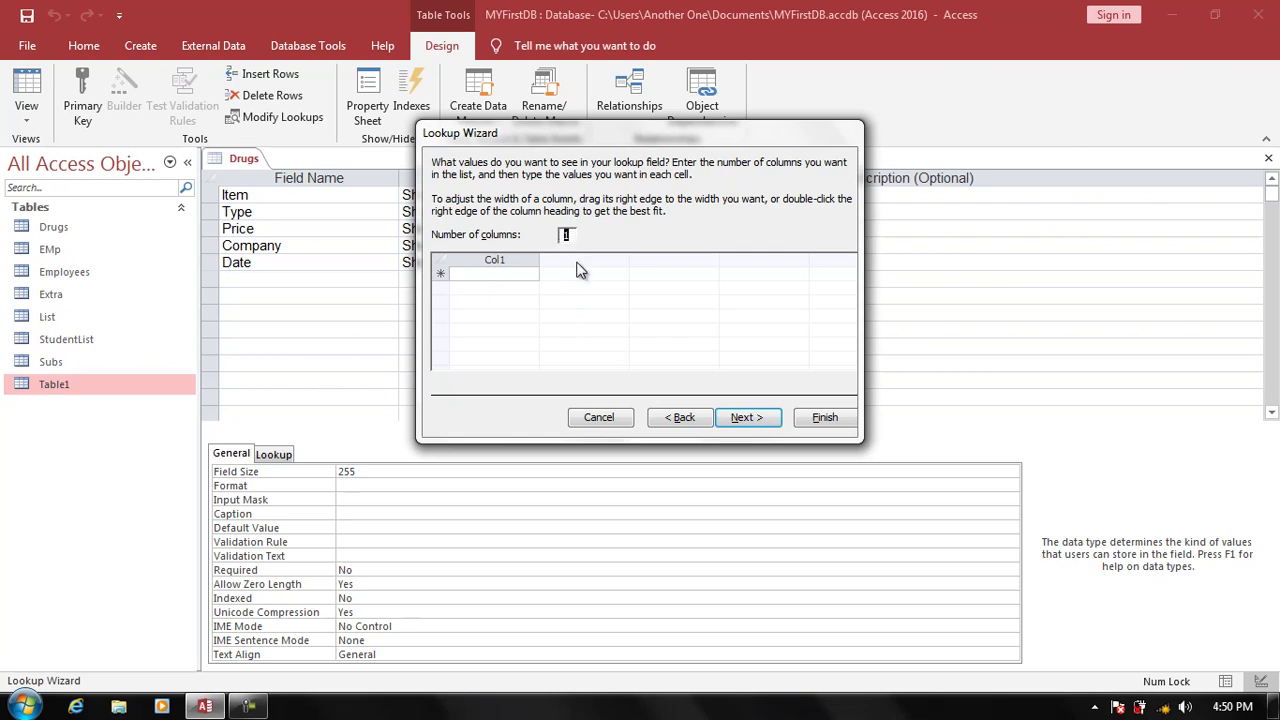
pyautogui.write('2')
pyautogui.click(580, 270)
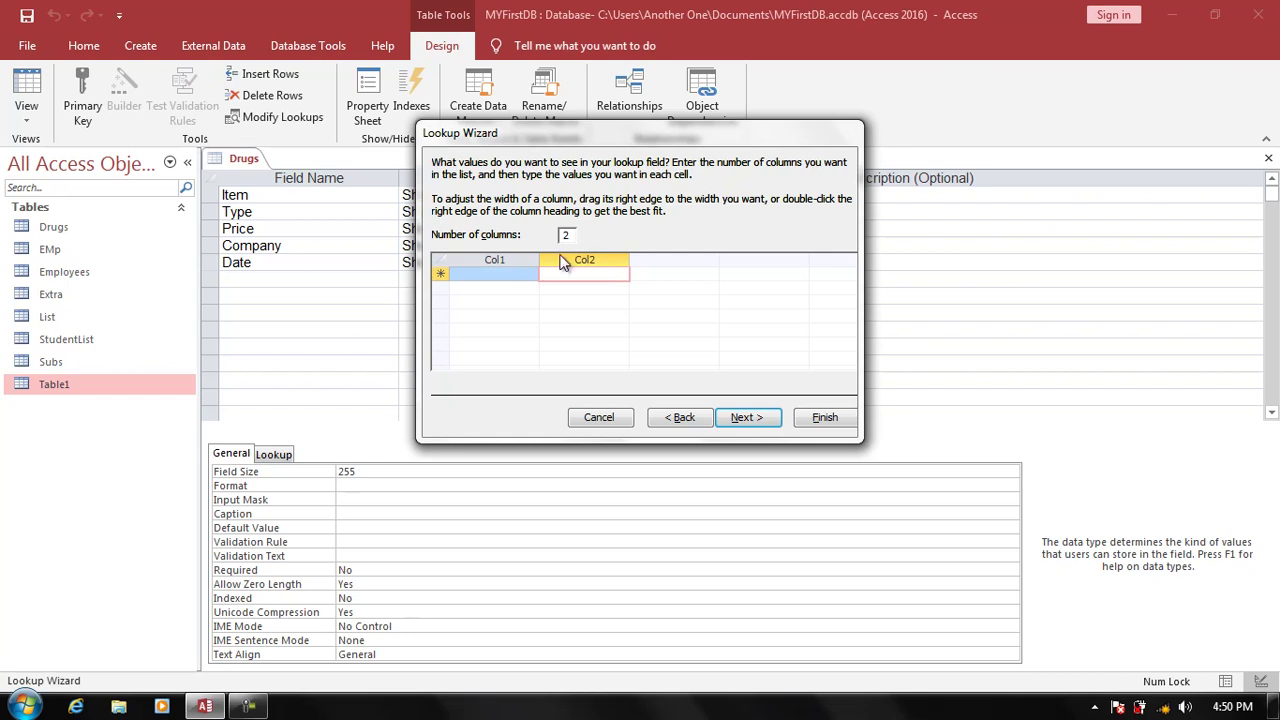
pyautogui.doubleClick(565, 236)
pyautogui.write('1')
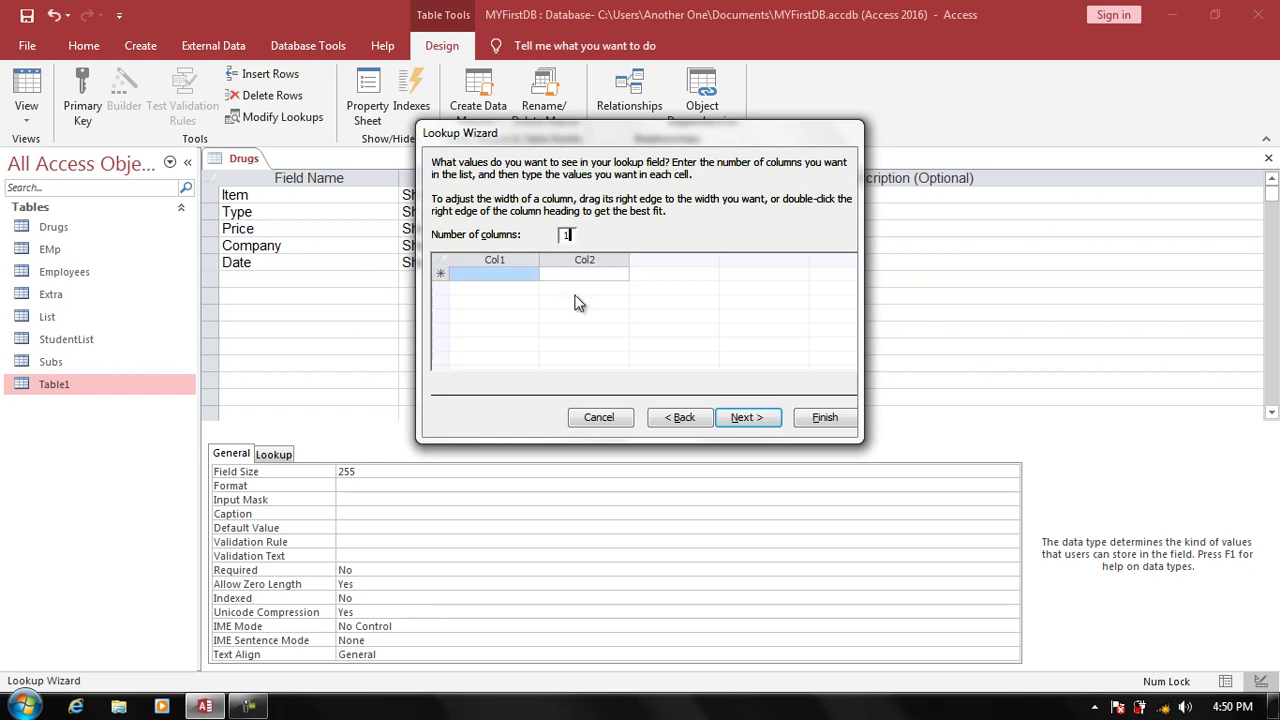
pyautogui.click(578, 303)
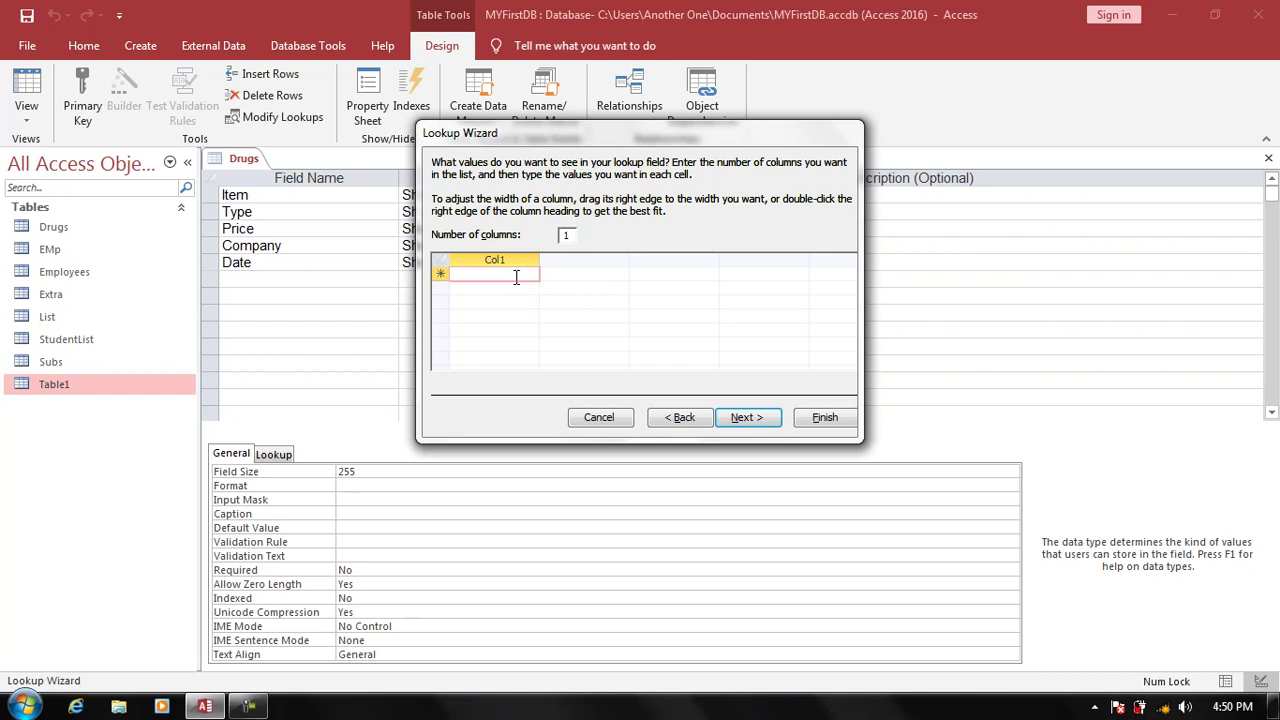
# - Enter Syrup, Injection, Tablete, Capsul and Cream as the lookup values
pyautogui.write('Syrup')
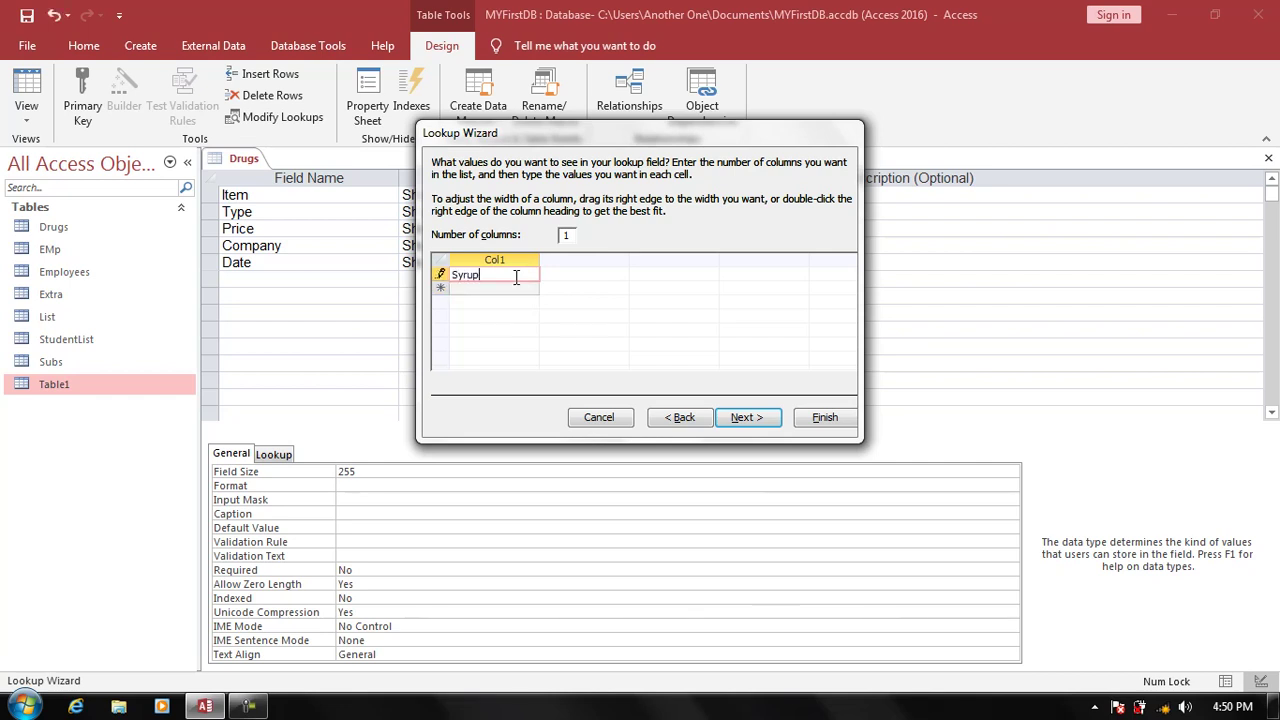
pyautogui.press('Return')
pyautogui.write('Inje')
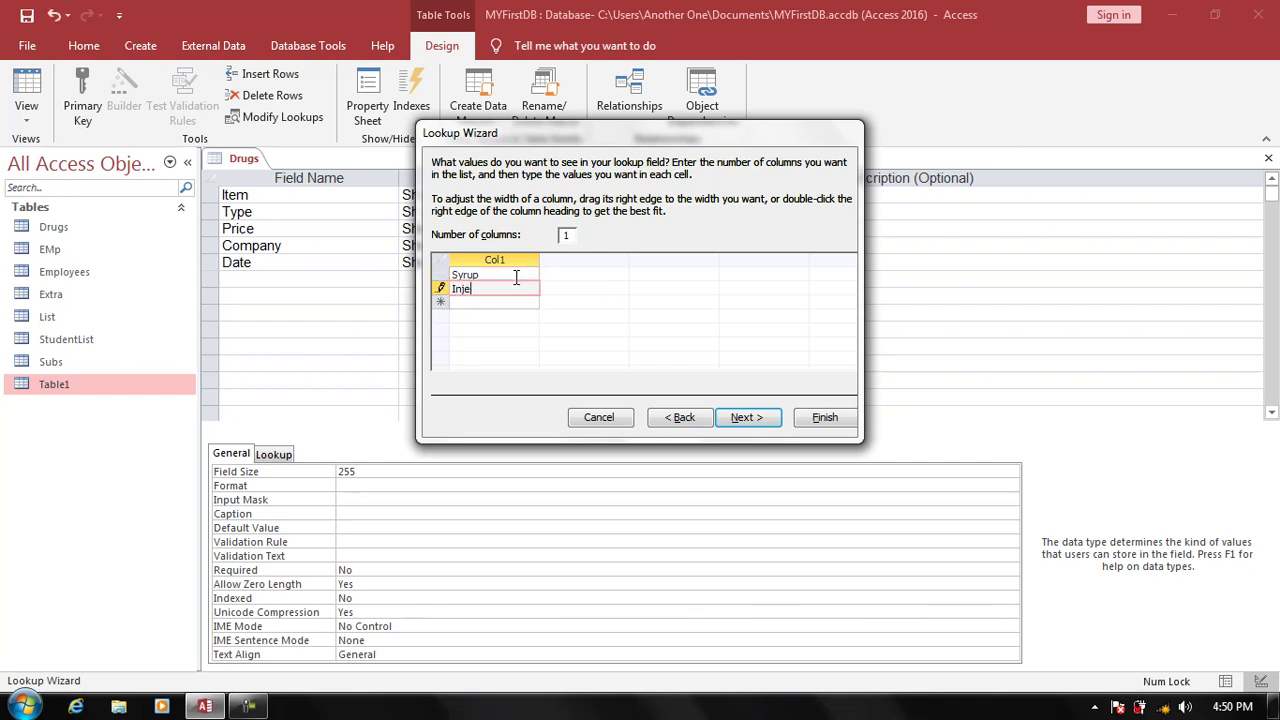
pyautogui.write('ction')
pyautogui.press('Return')
pyautogui.write('Tabl')
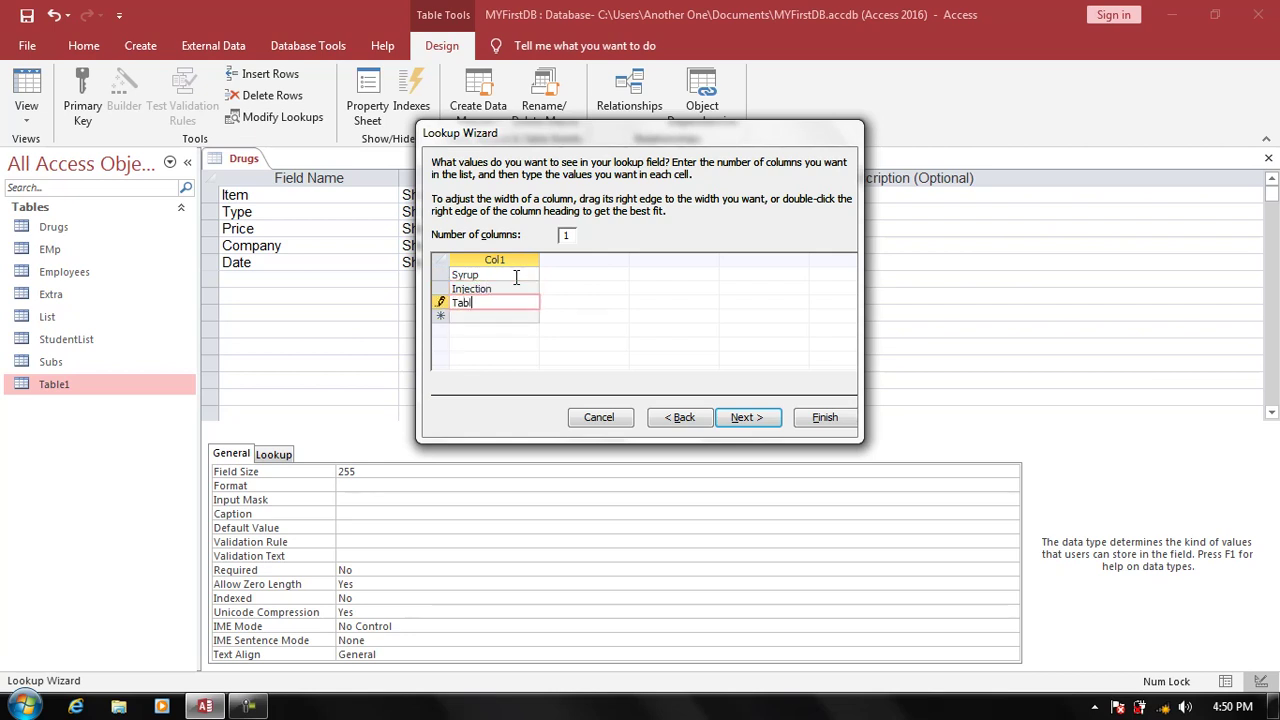
pyautogui.write('ete')
pyautogui.press('Return')
pyautogui.write('Cap')
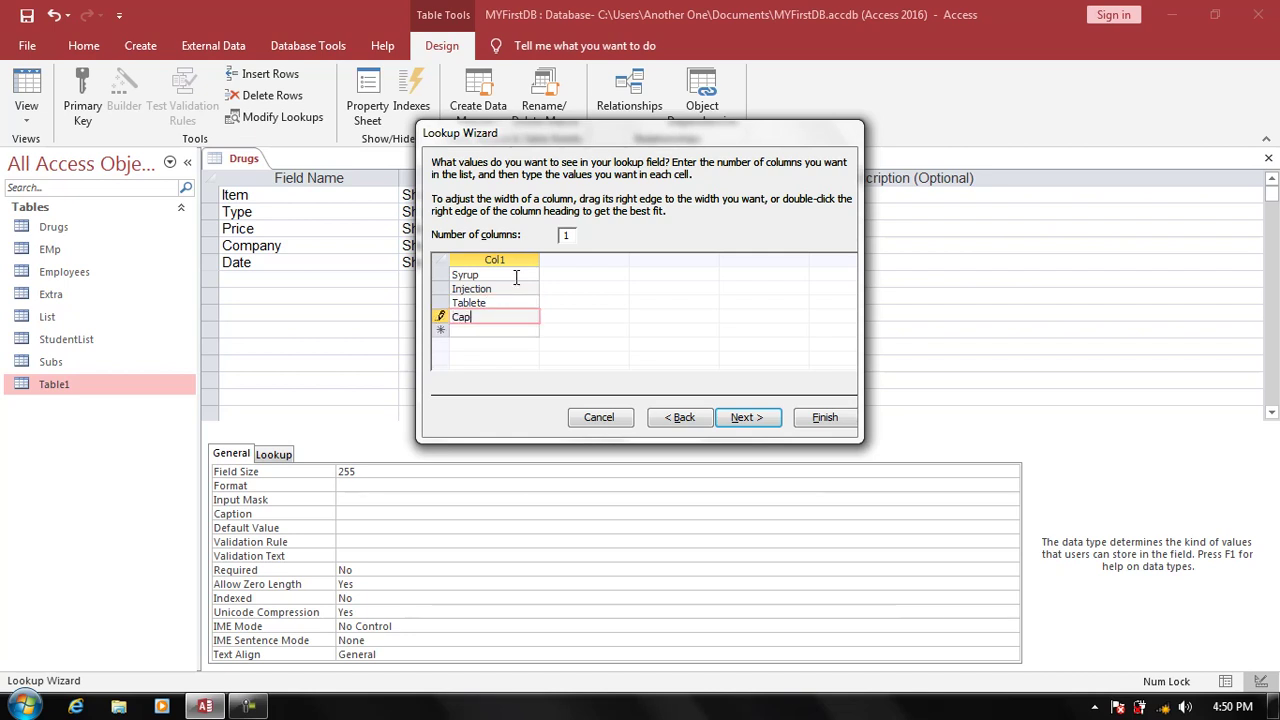
pyautogui.write('sul')
pyautogui.press('Return')
pyautogui.write('Cre')
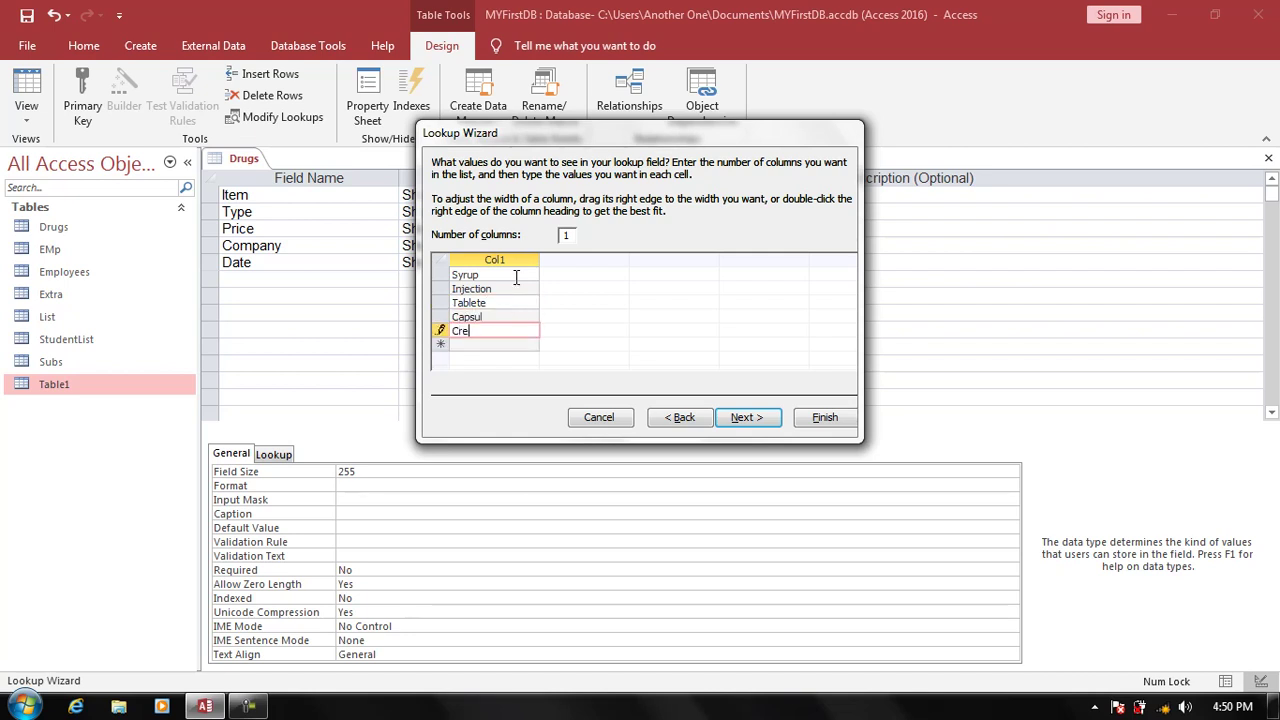
pyautogui.write('am')
pyautogui.press('Return')
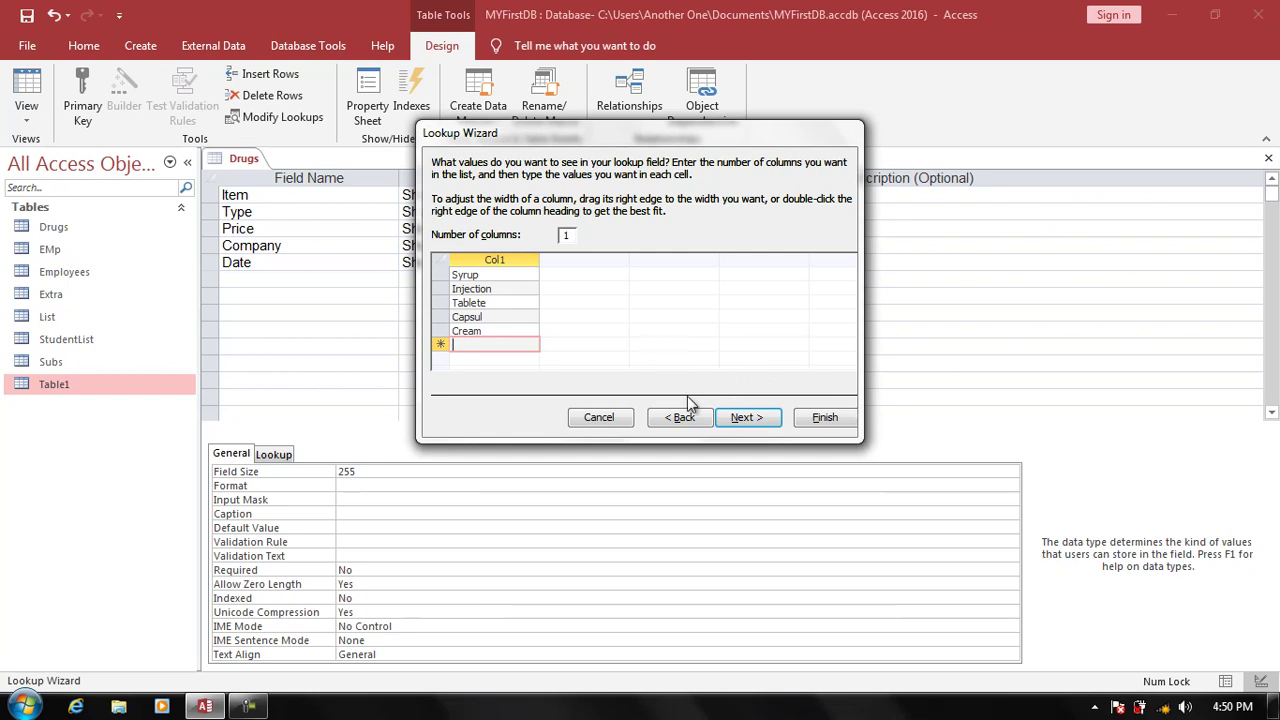
# - Tick Limit To List for the Type lookup and finish the wizard
pyautogui.click(735, 420)
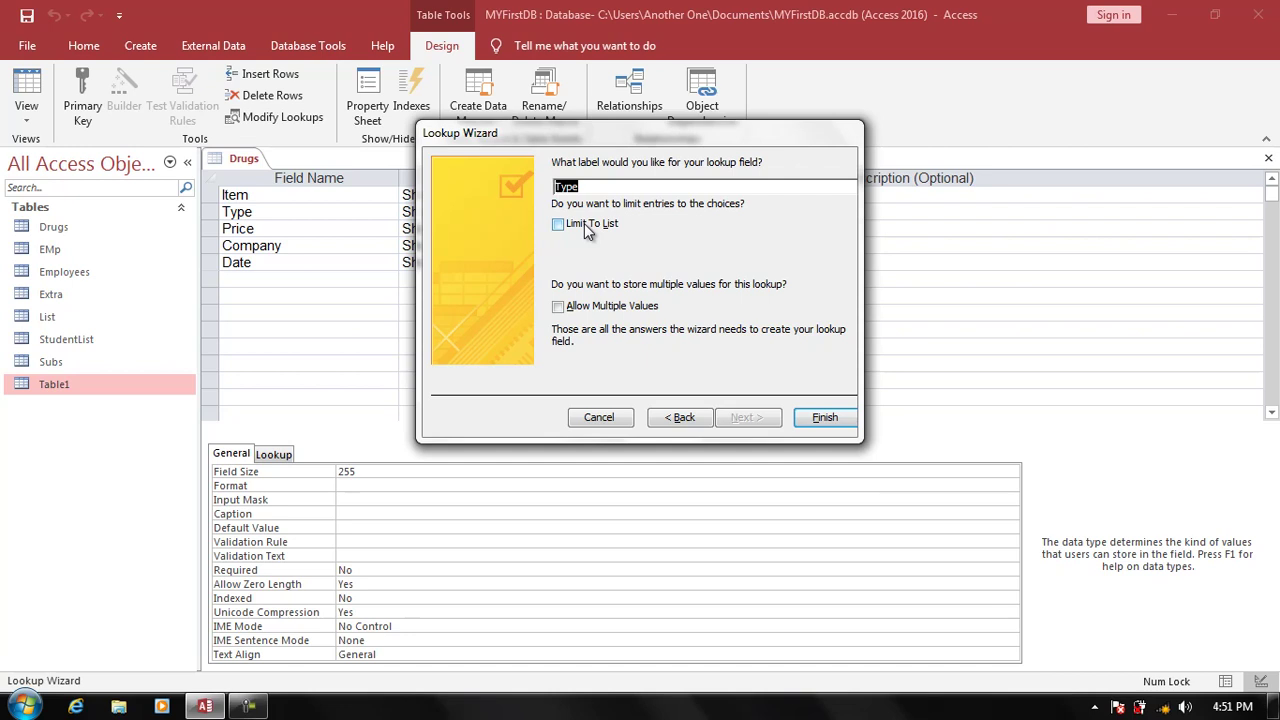
pyautogui.click(588, 230)
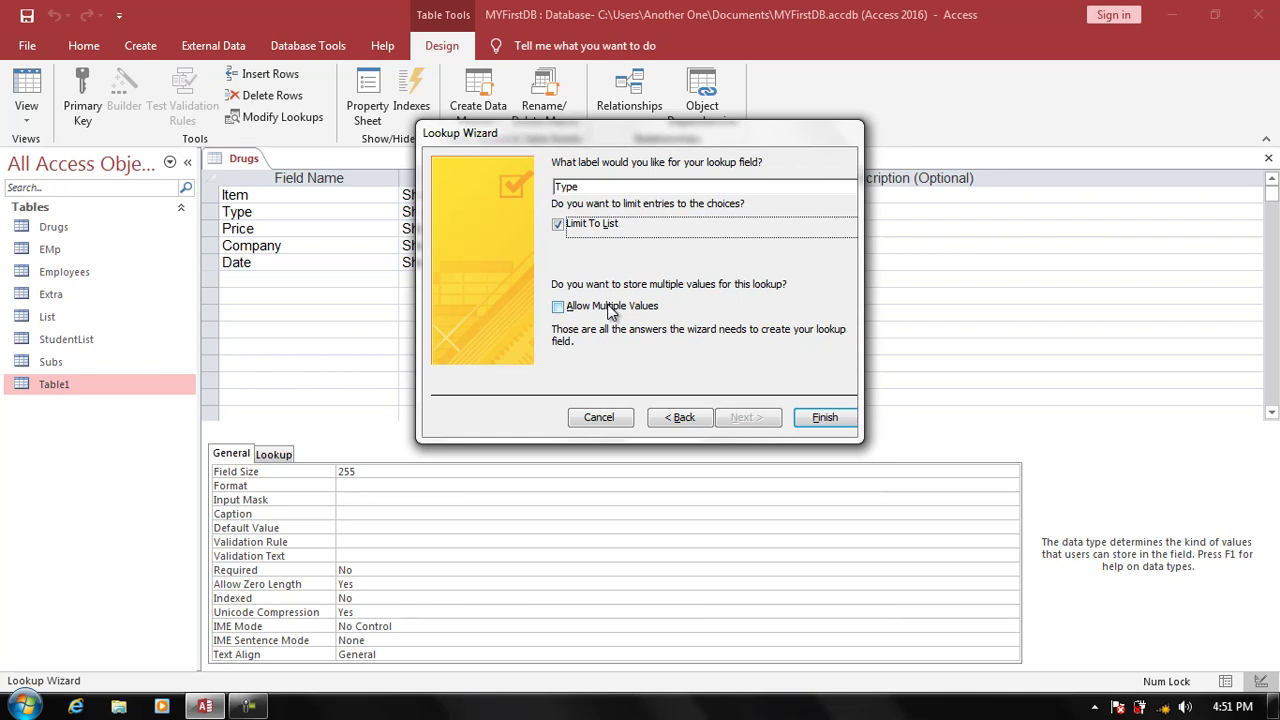
pyautogui.click(816, 419)
# - Save the design, open the datasheet, and enter Colcate and a second record, both Type Cream
pyautogui.click(26, 92)
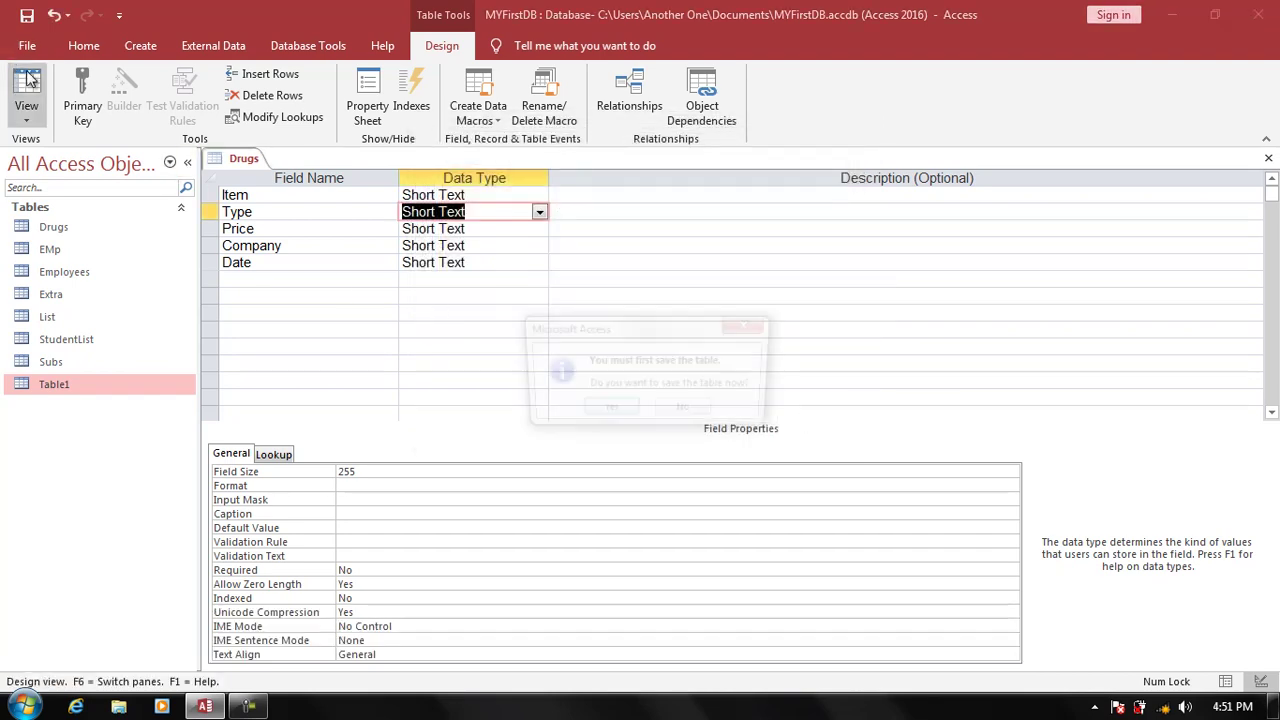
pyautogui.press('Return')
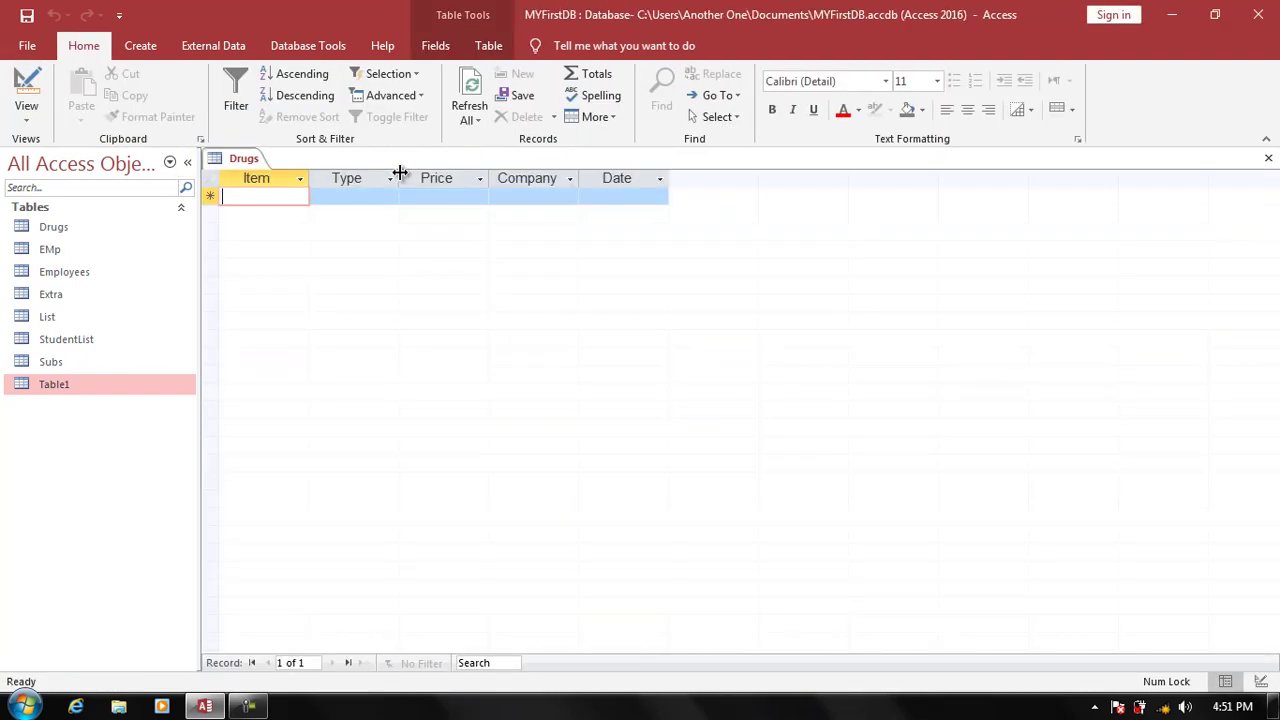
pyautogui.write('Co')
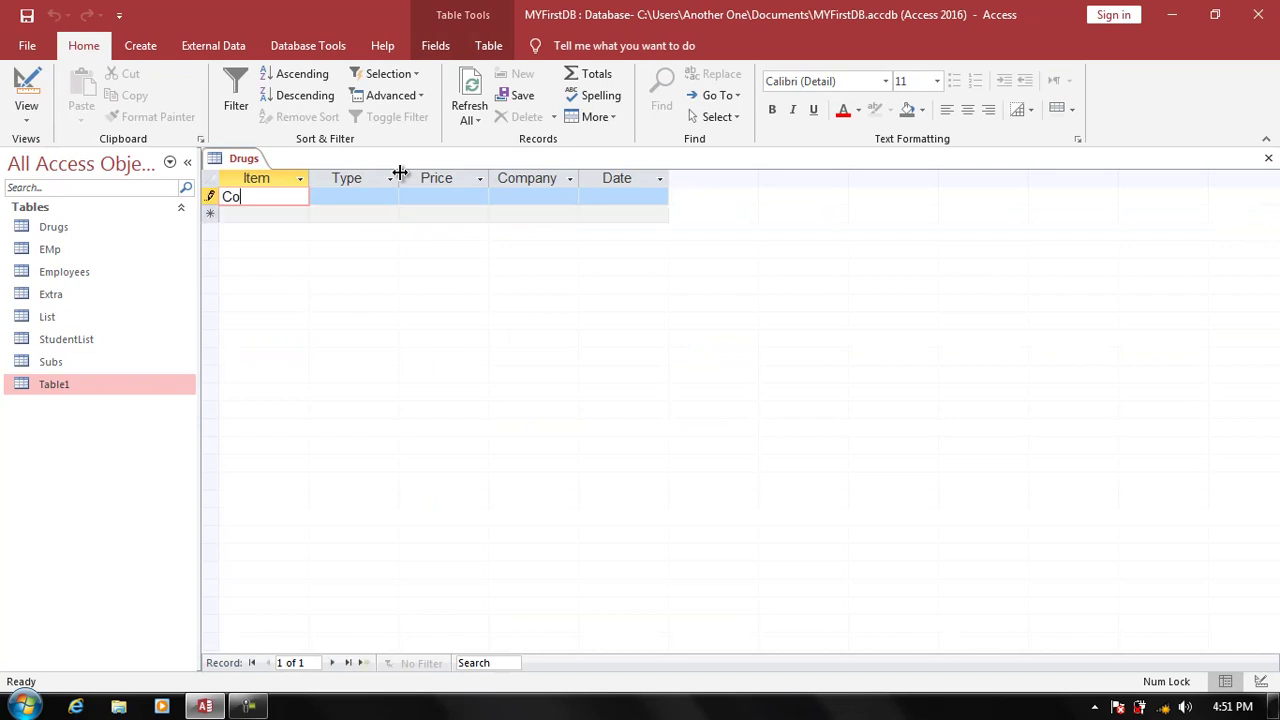
pyautogui.write('lca')
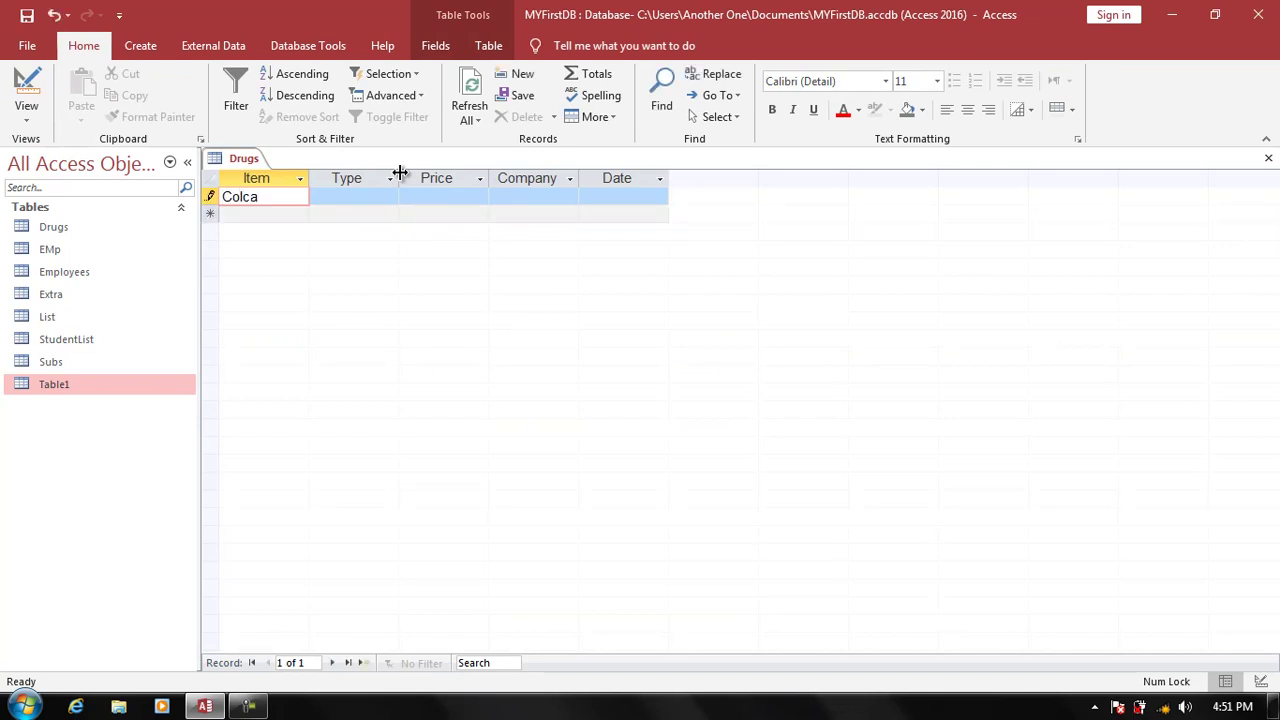
pyautogui.write('te')
pyautogui.press('Tab')
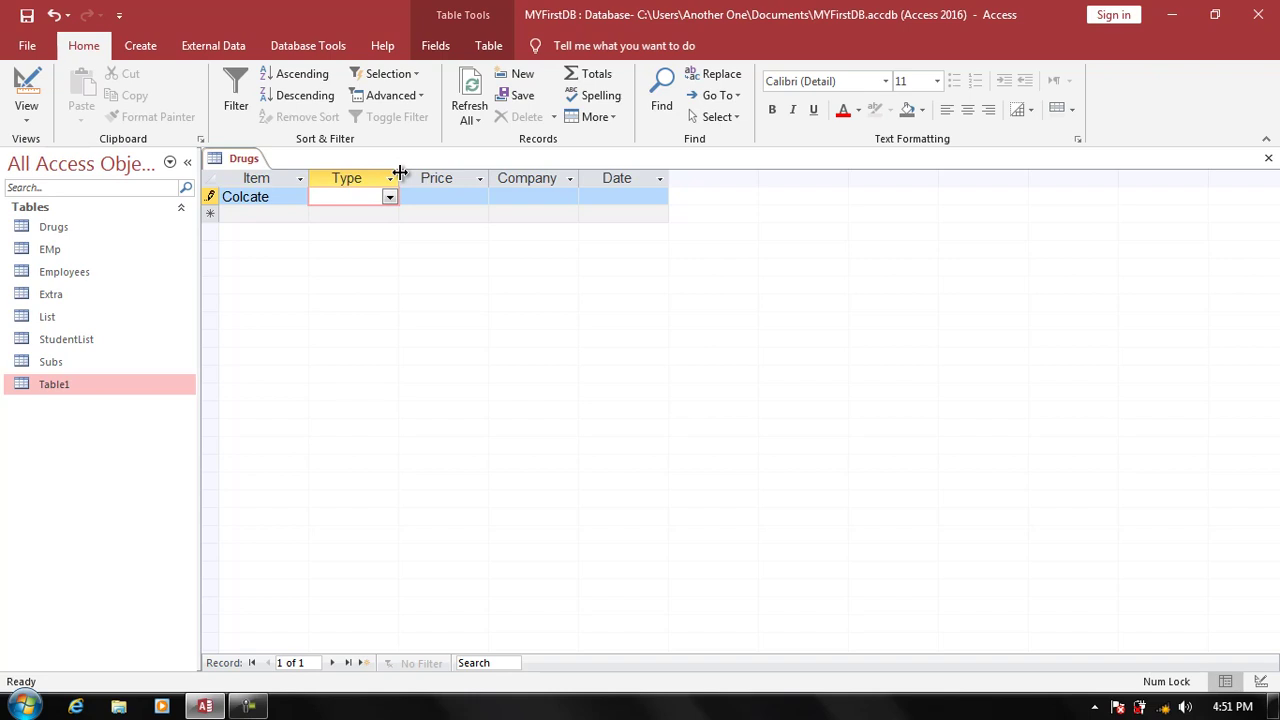
pyautogui.click(389, 197)
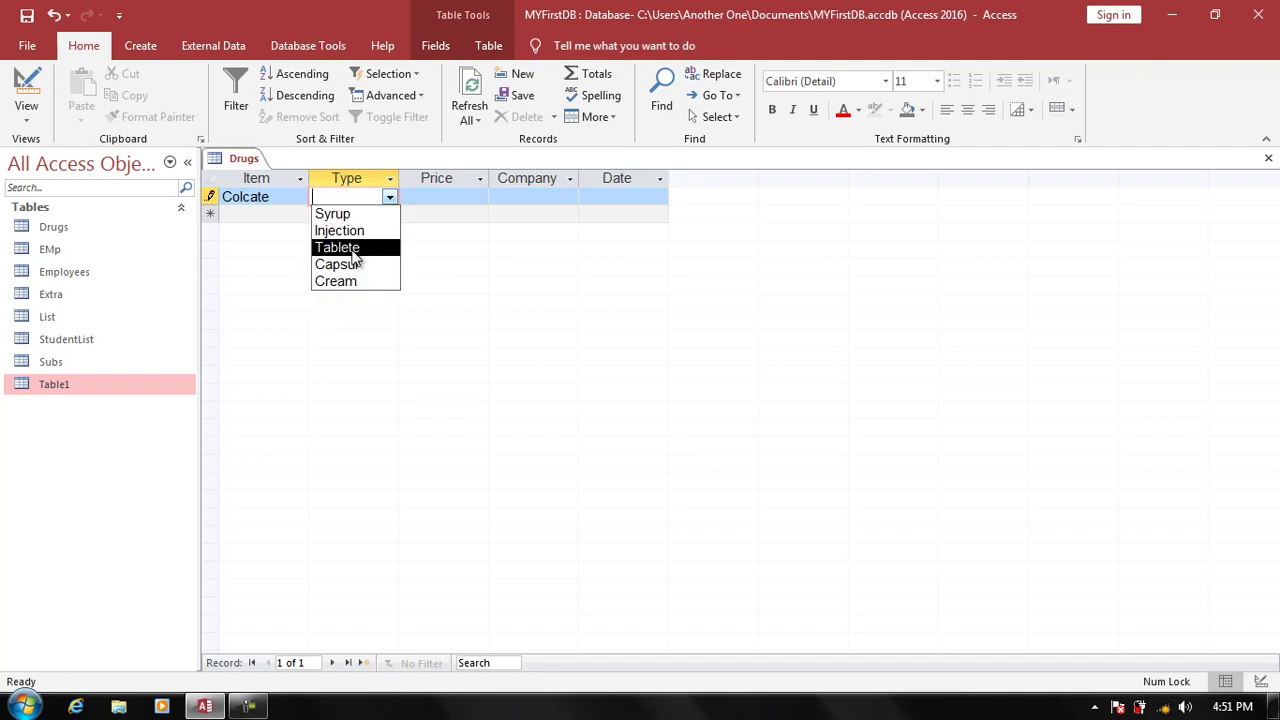
pyautogui.click(358, 282)
pyautogui.press('Down')
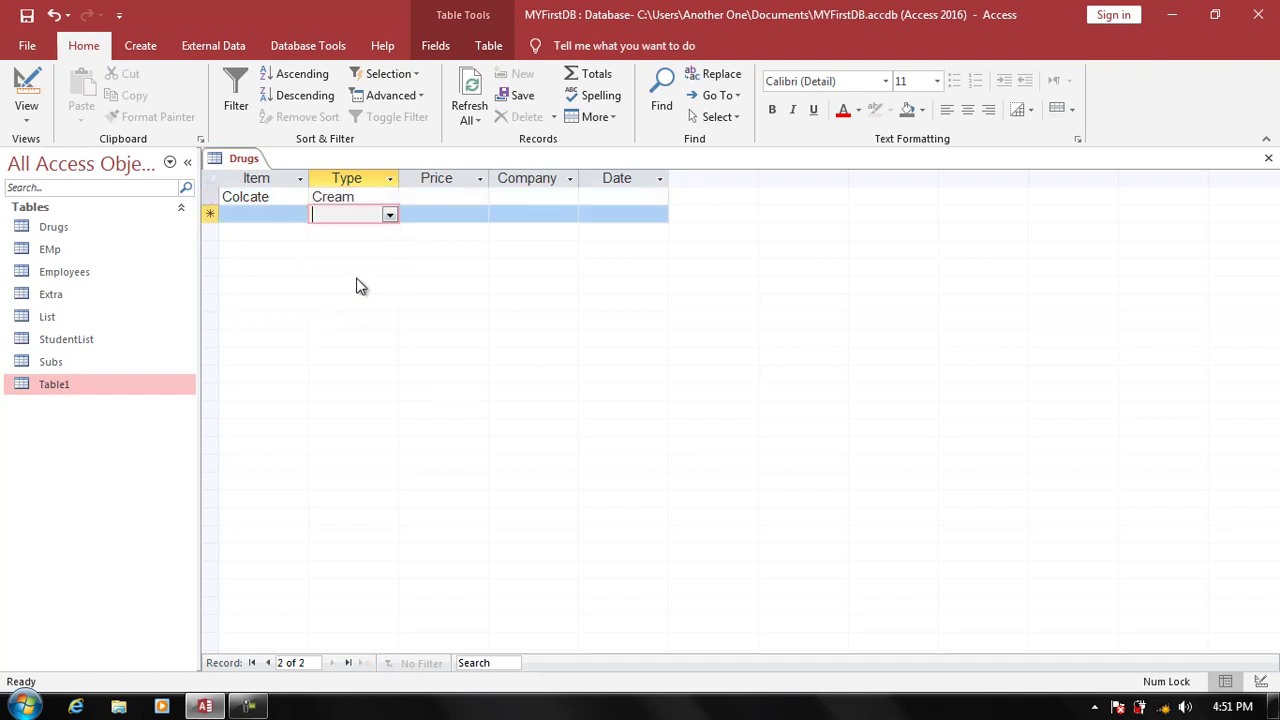
pyautogui.write('c')
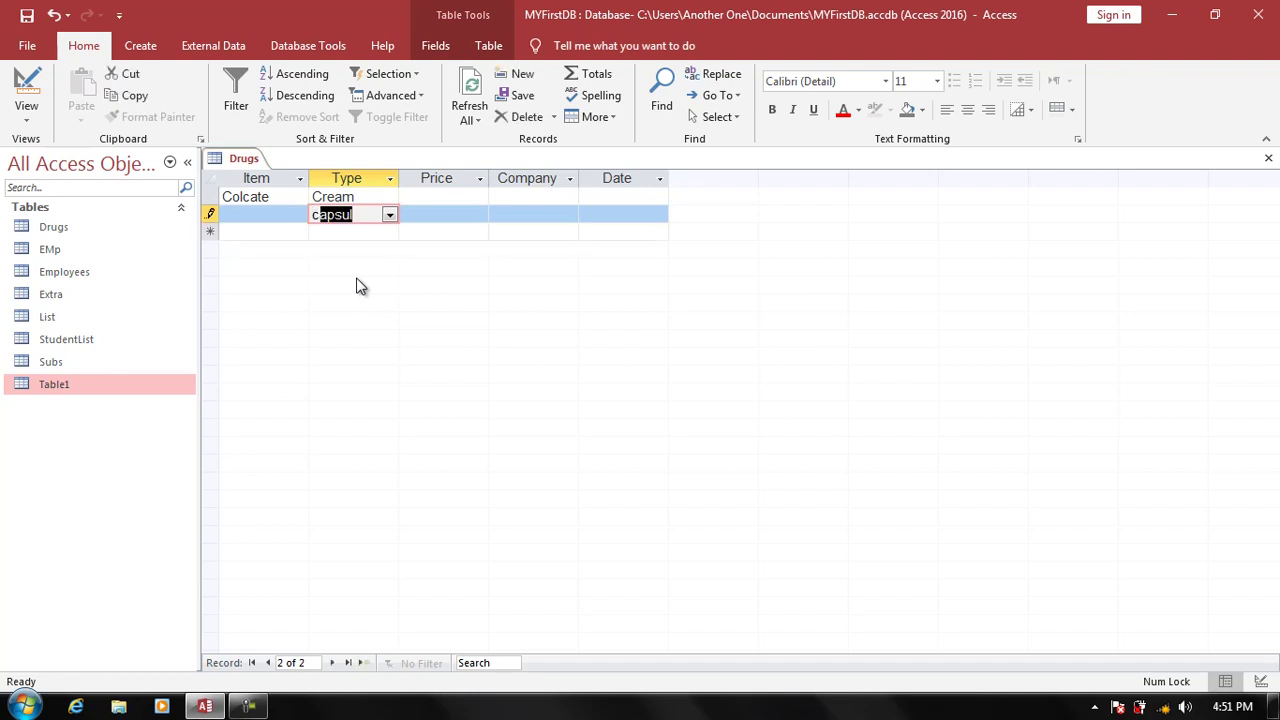
pyautogui.write('ream')
pyautogui.press('Tab')
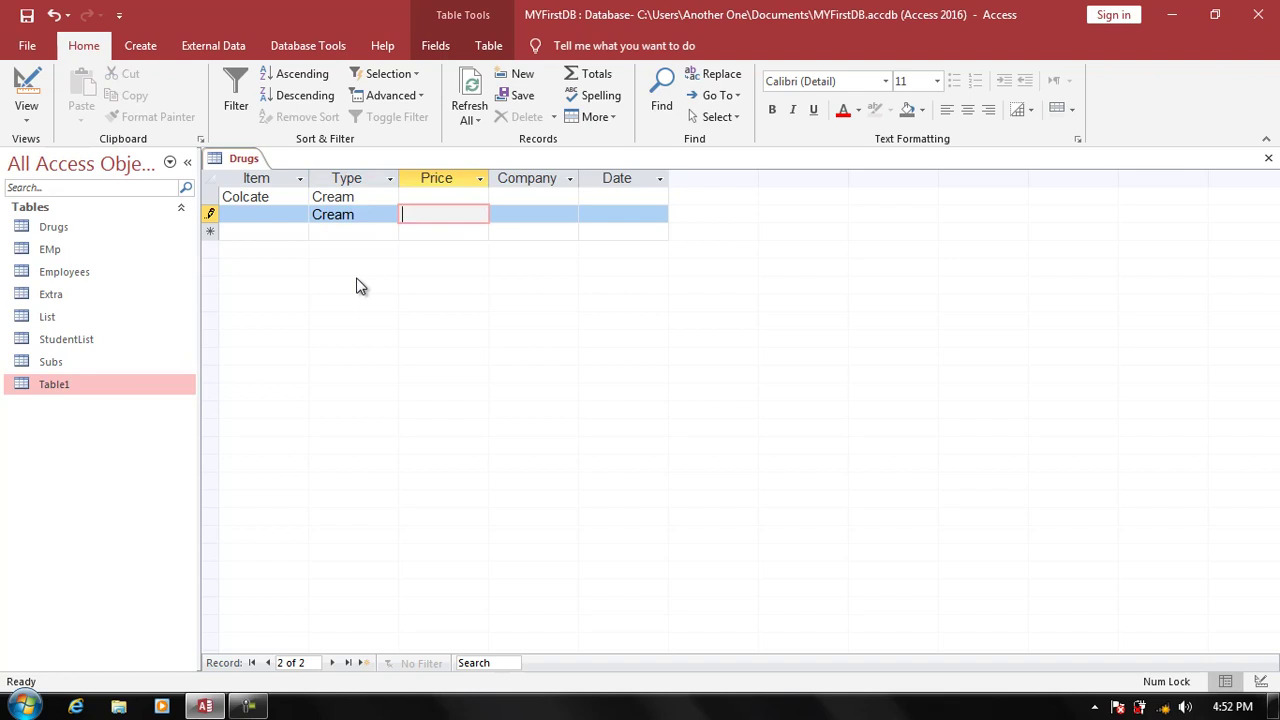
# - Add a Syrup record, then try Lotion, see it rejected, pick Cream instead, and save
pyautogui.click(350, 233)
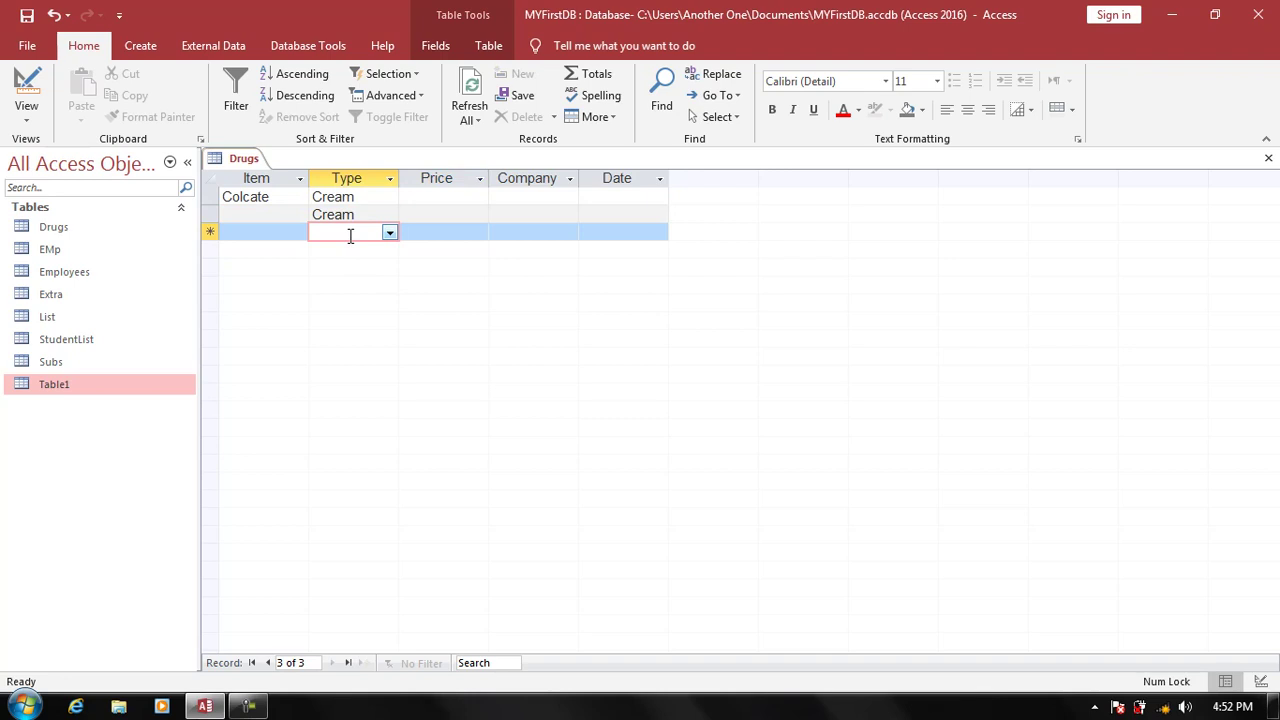
pyautogui.click(389, 232)
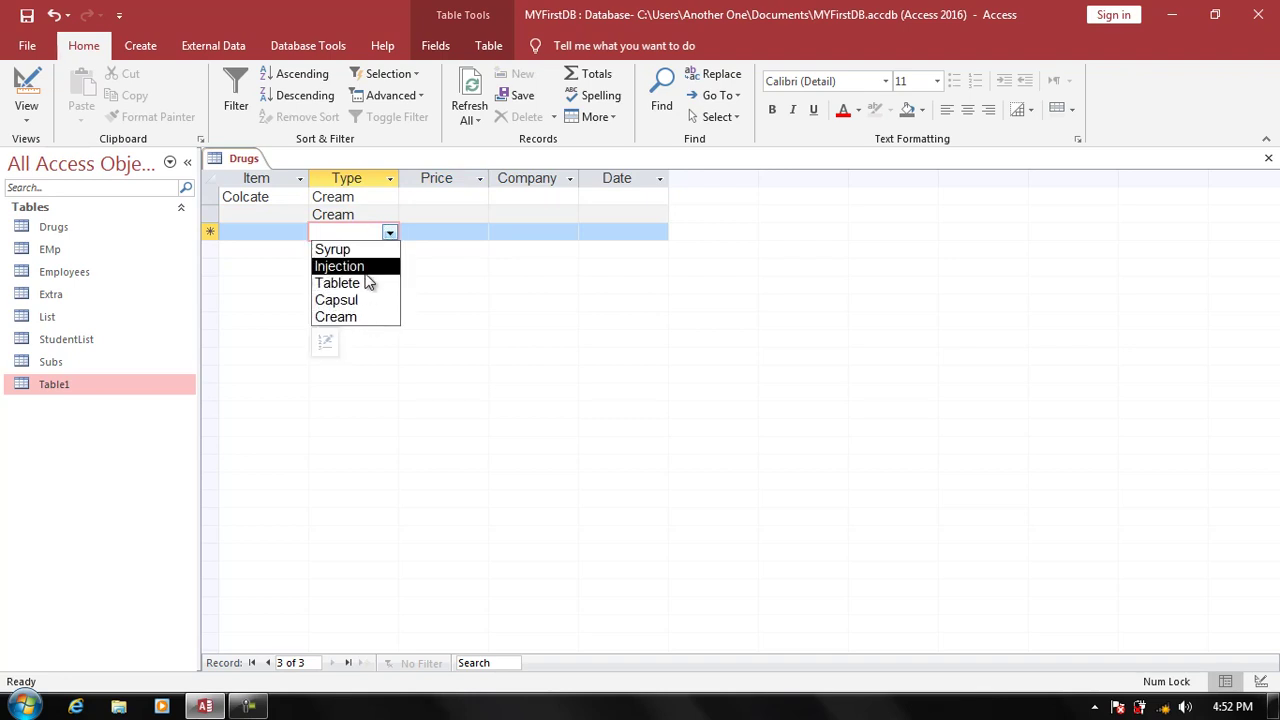
pyautogui.click(355, 250)
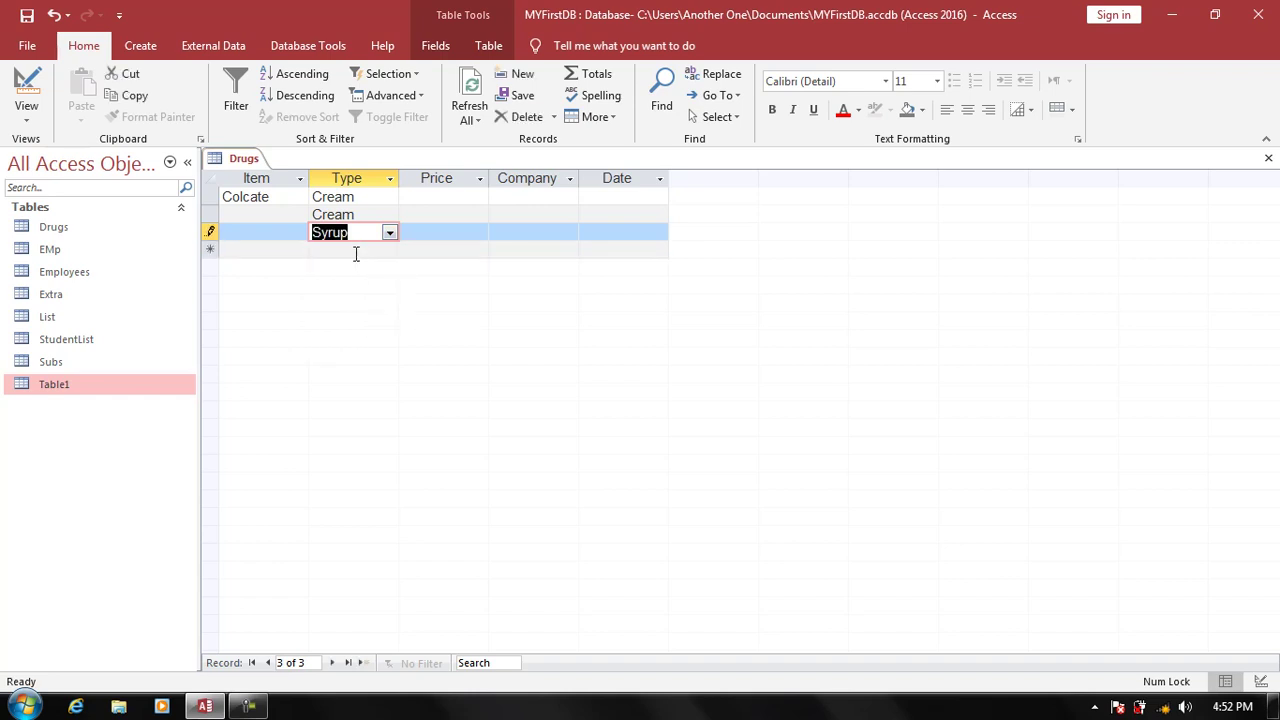
pyautogui.click(355, 251)
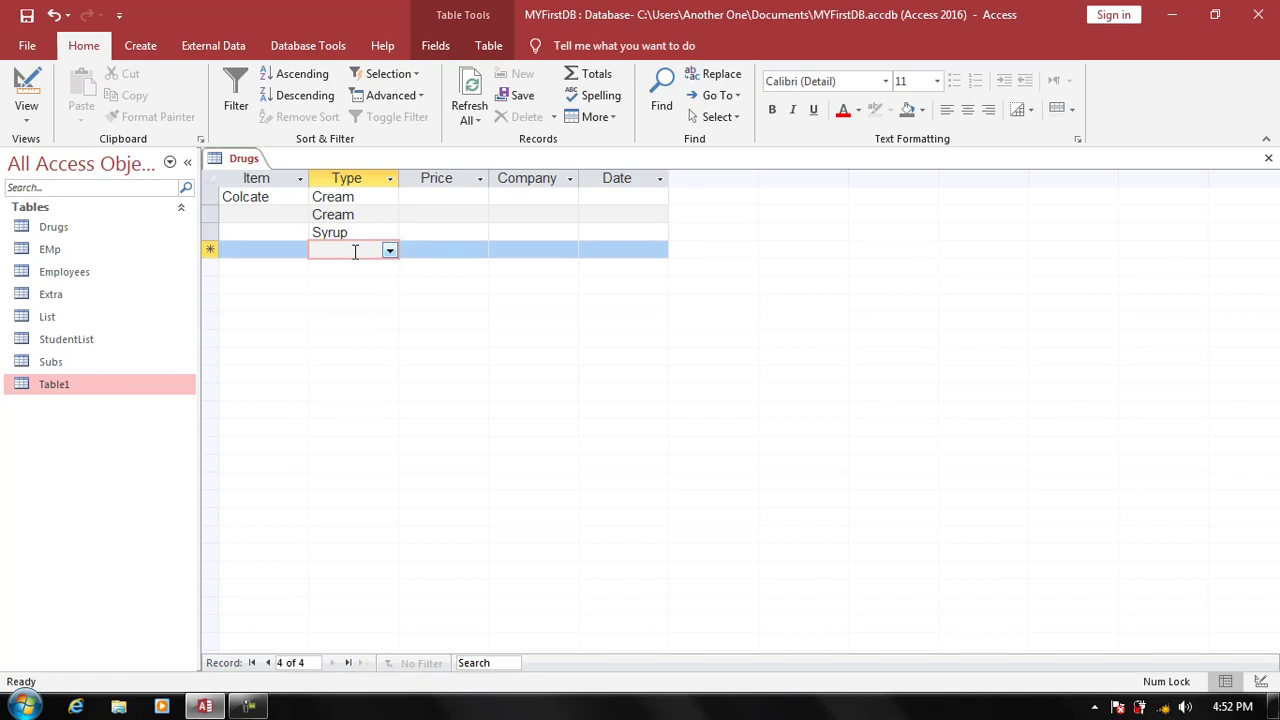
pyautogui.click(389, 250)
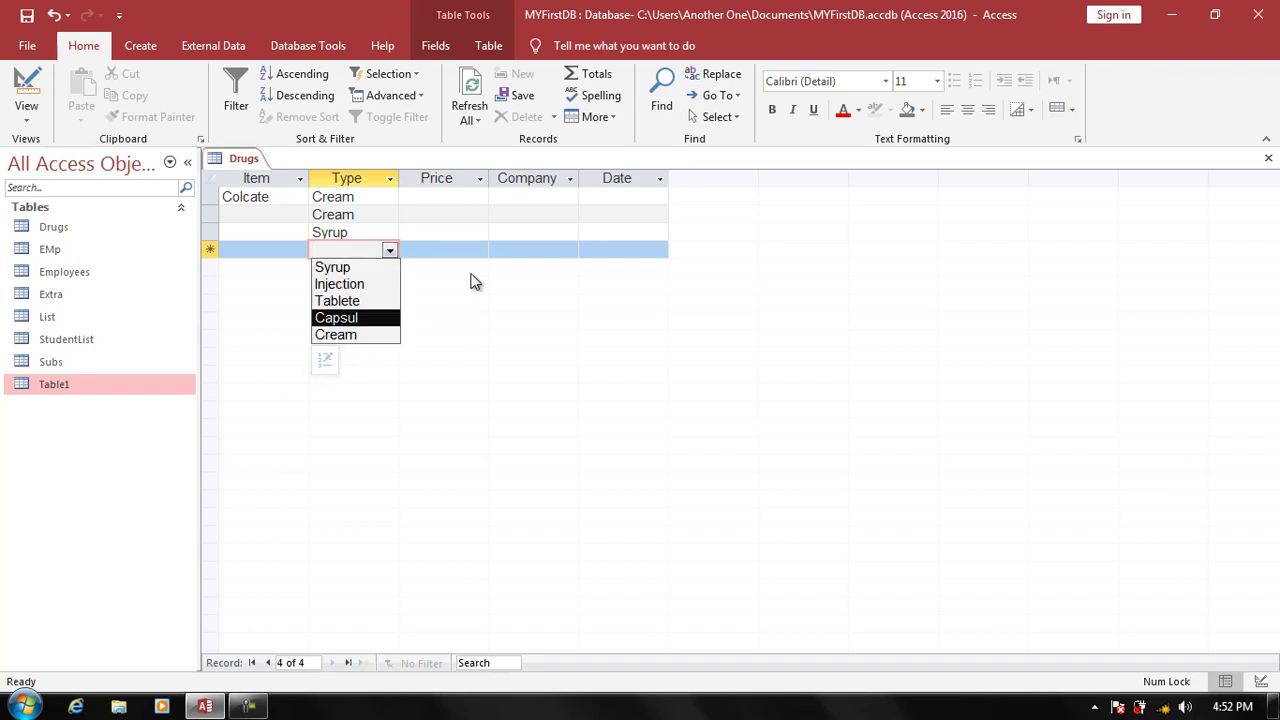
pyautogui.click(389, 250)
pyautogui.write('Lo')
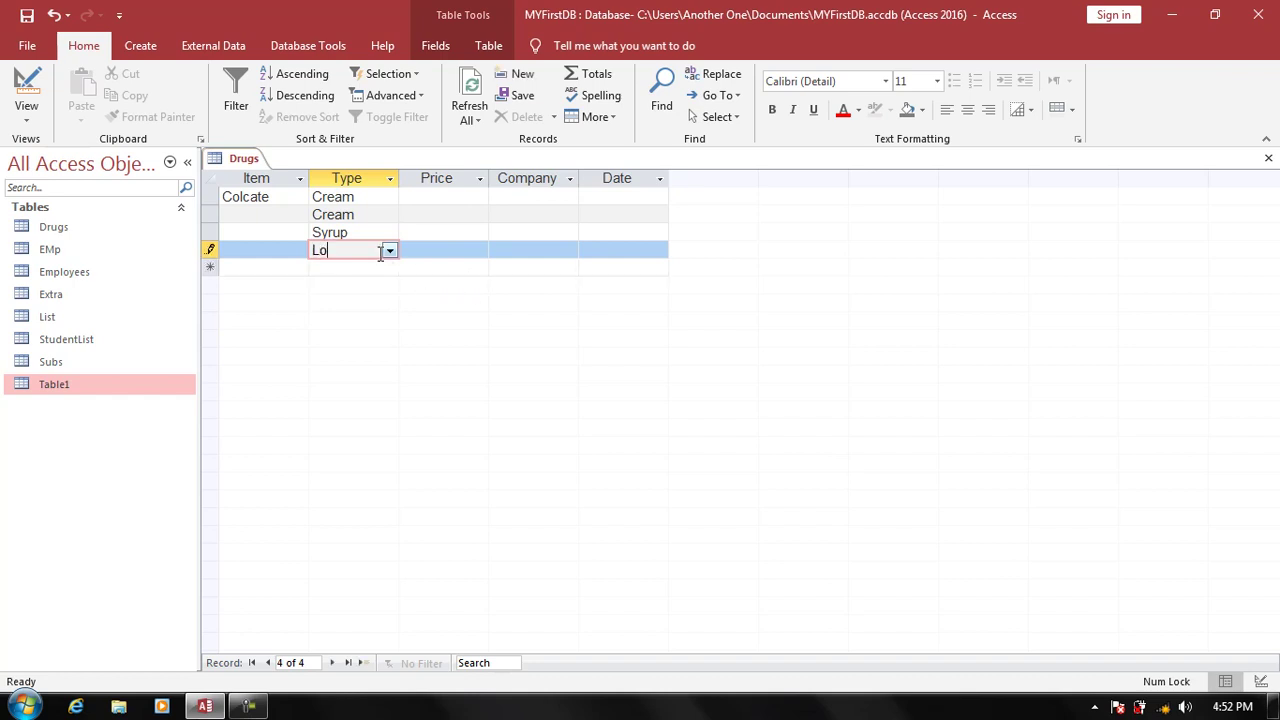
pyautogui.write('tion')
pyautogui.press('Return')
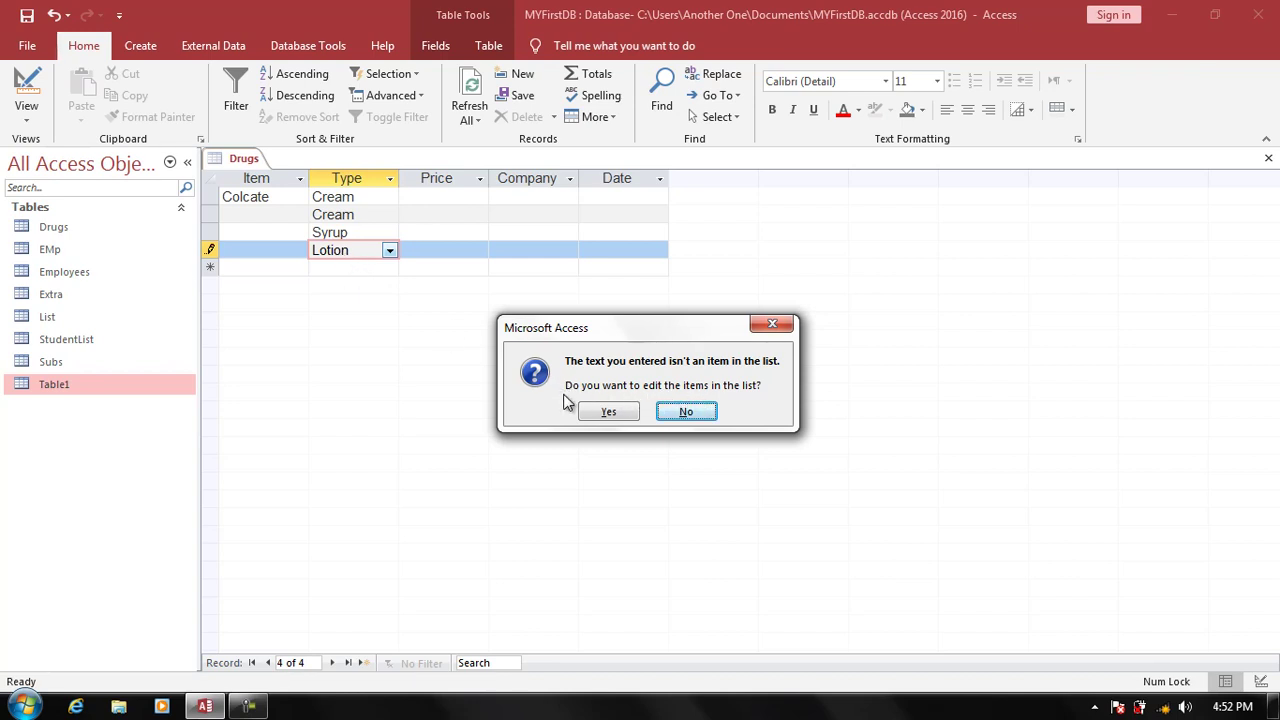
pyautogui.click(686, 412)
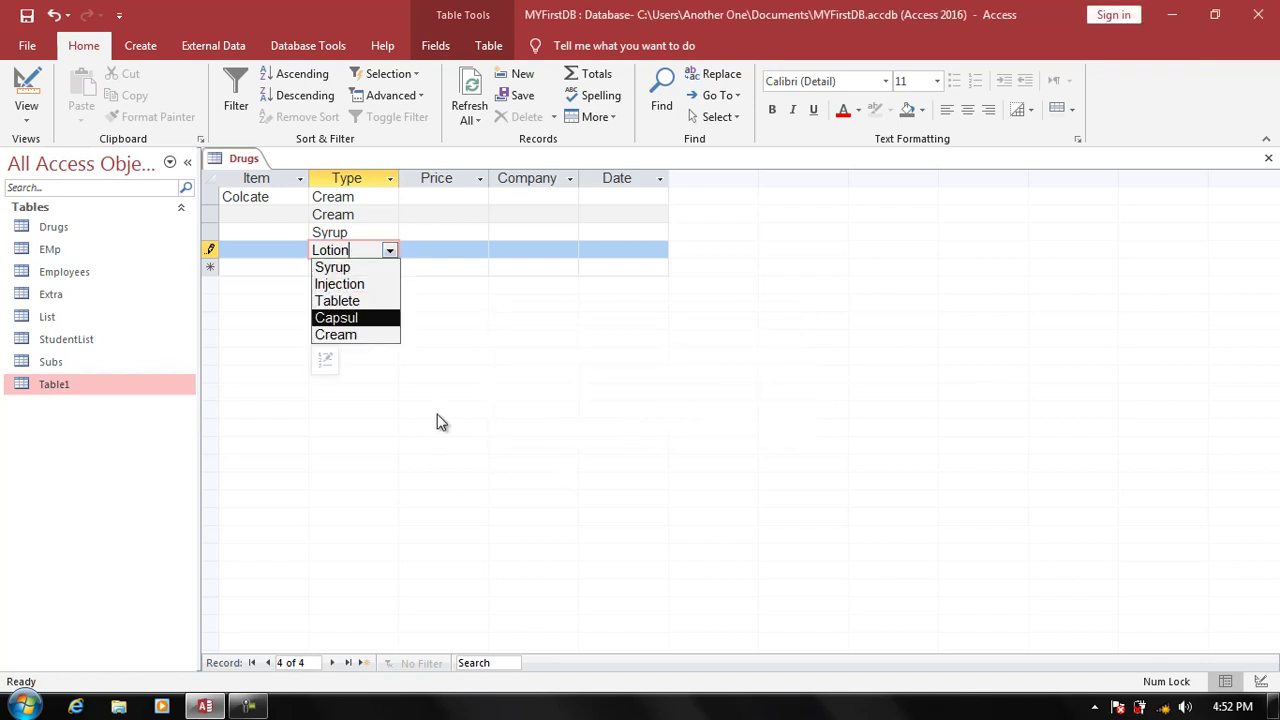
pyautogui.click(366, 336)
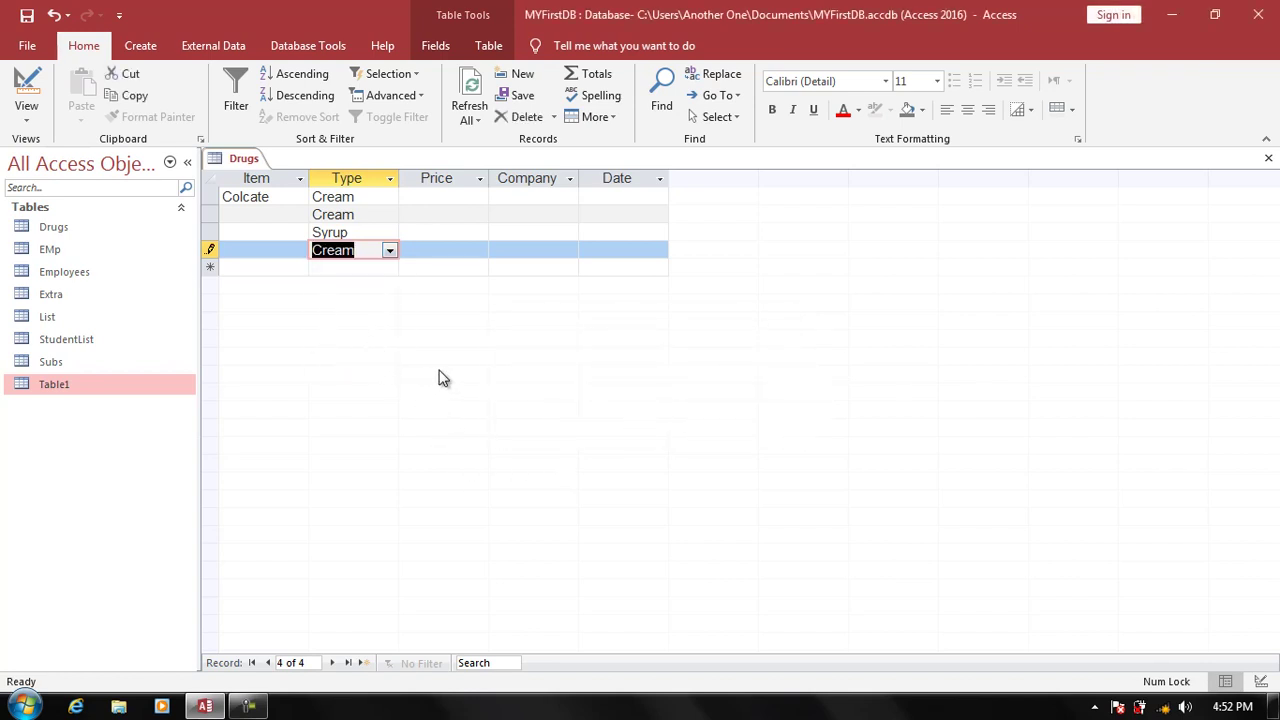
pyautogui.hotkey('ctrl', 's')
# - Close Drugs and start a new table design with a CompanyName Short Text field
pyautogui.hotkey('ctrl', 'w')
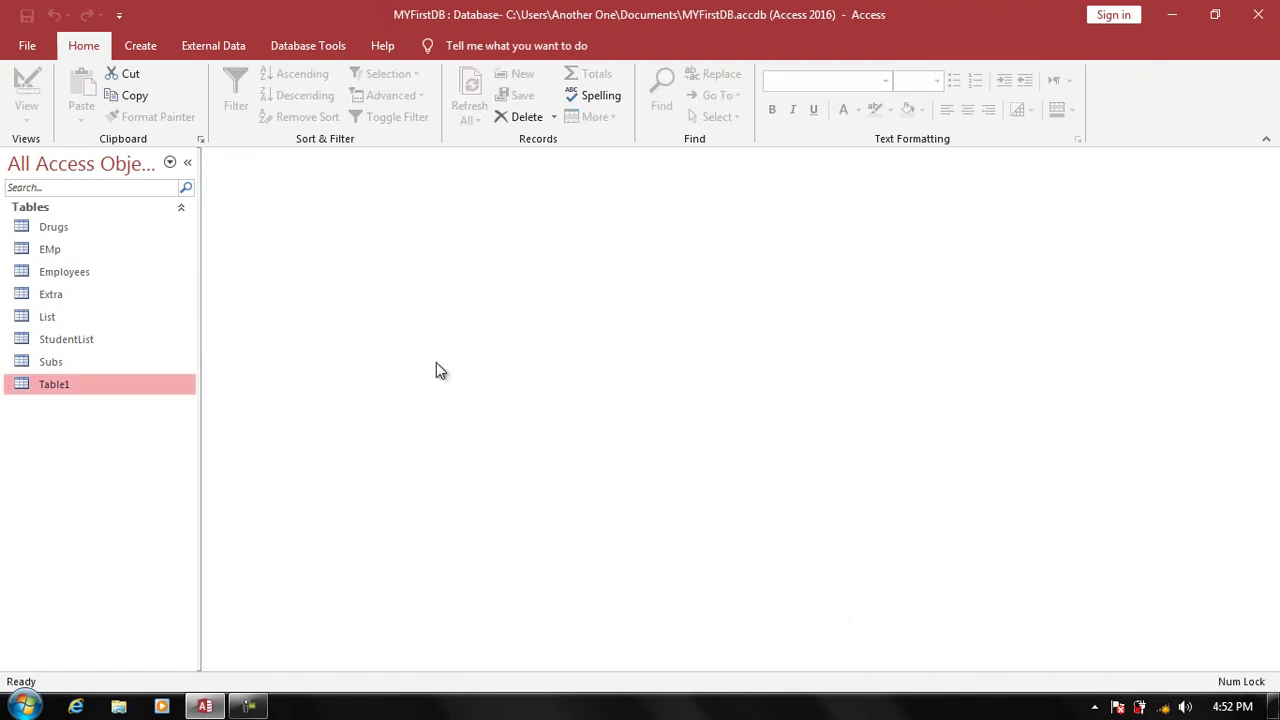
pyautogui.click(141, 46)
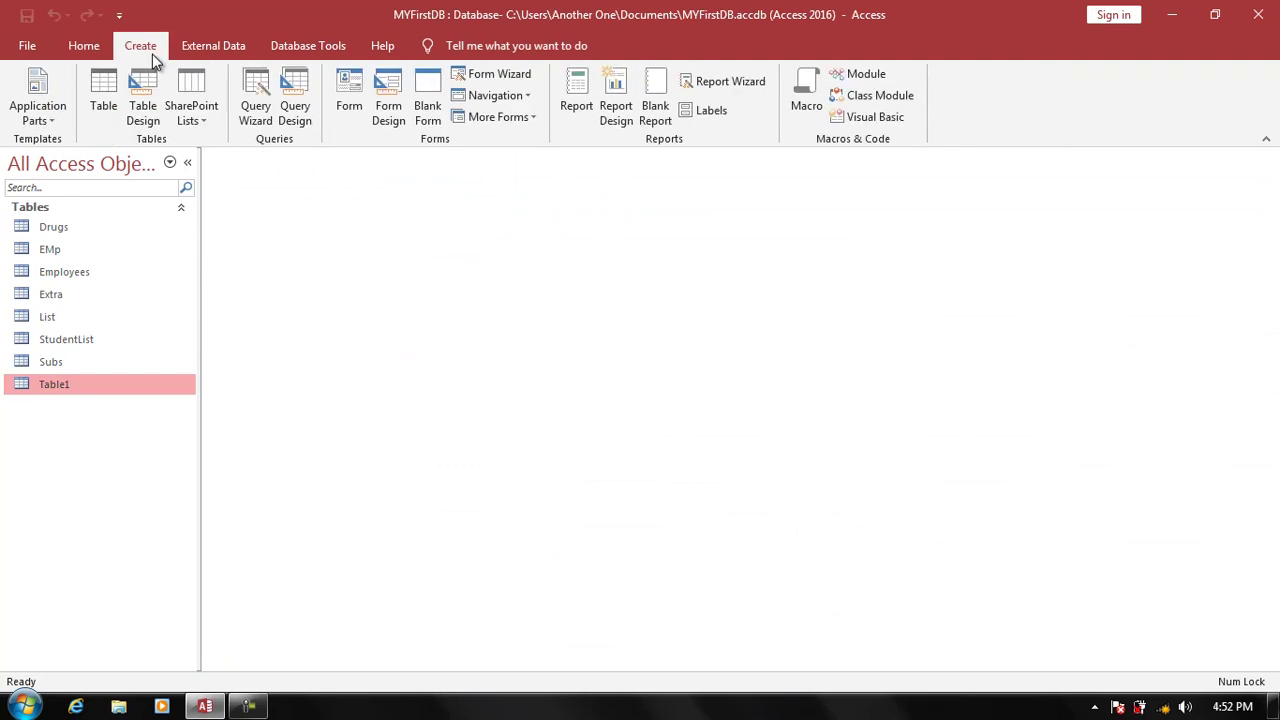
pyautogui.click(146, 95)
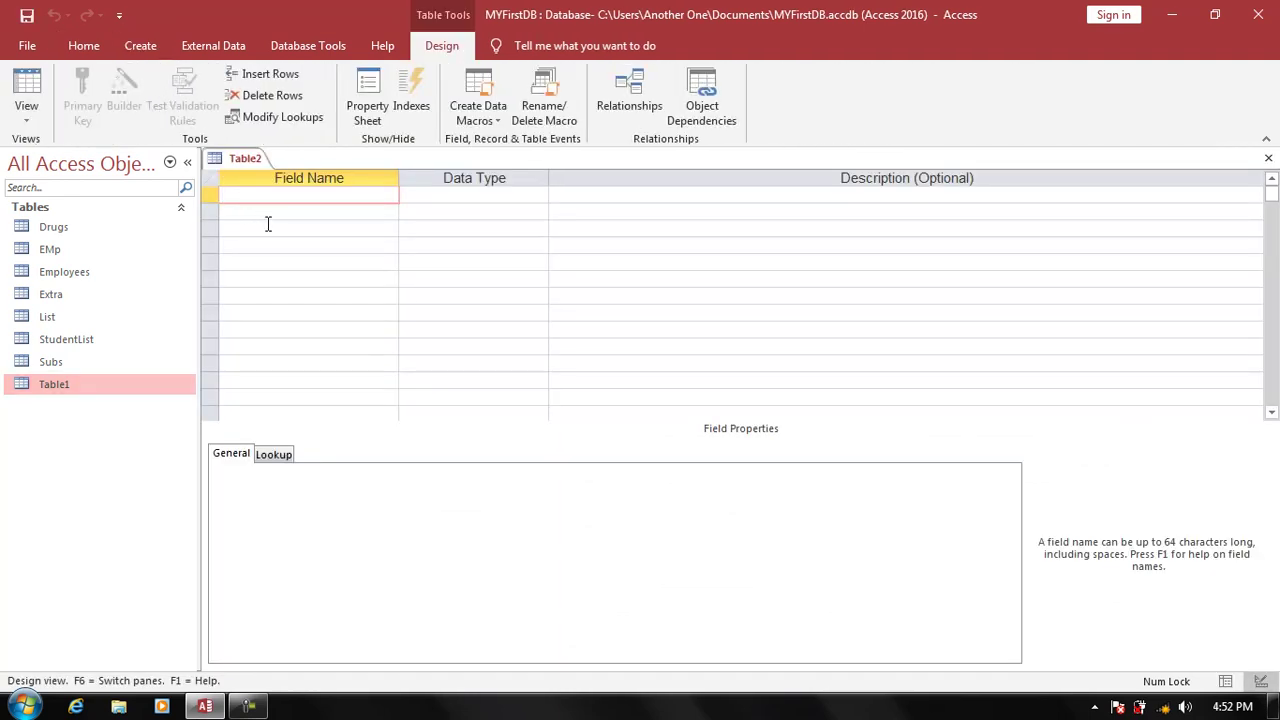
pyautogui.write('C')
pyautogui.write('om')
pyautogui.write('pany')
pyautogui.write('Name')
pyautogui.press('Tab')
pyautogui.click(267, 224)
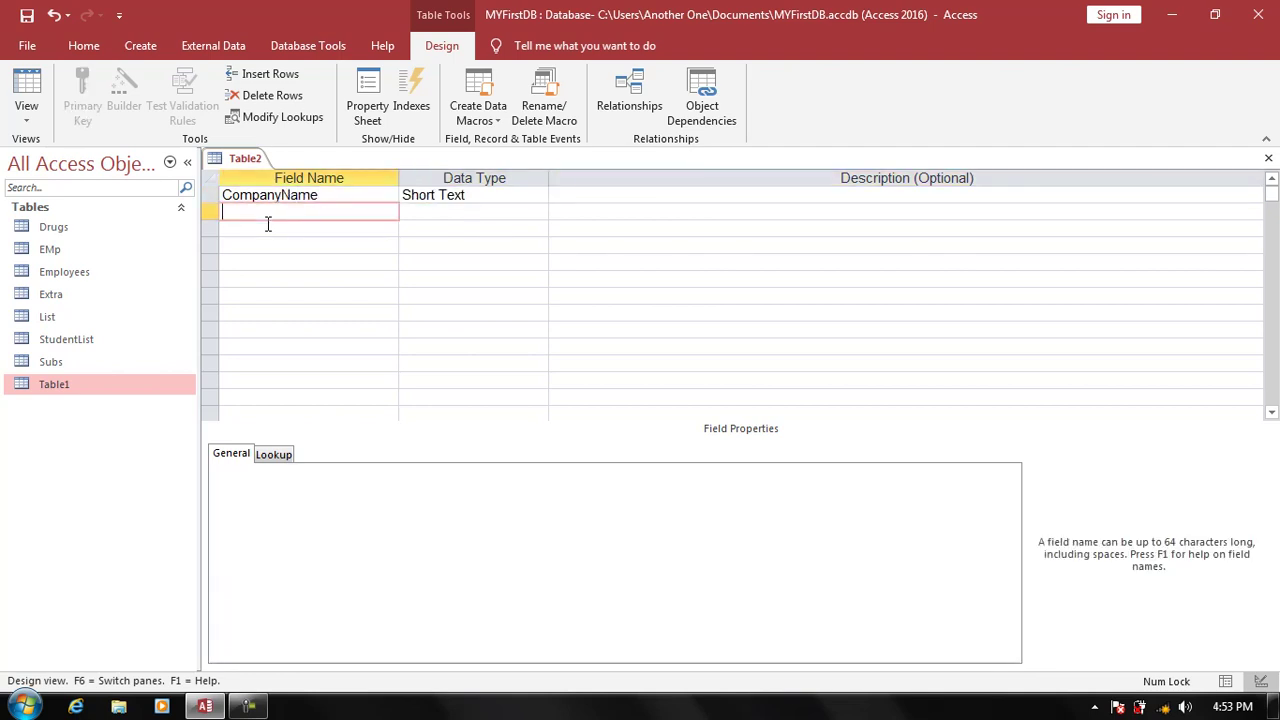
# - Save the new table as CM without a primary key and close it
pyautogui.hotkey('ctrl', 's')
pyautogui.write('CM')
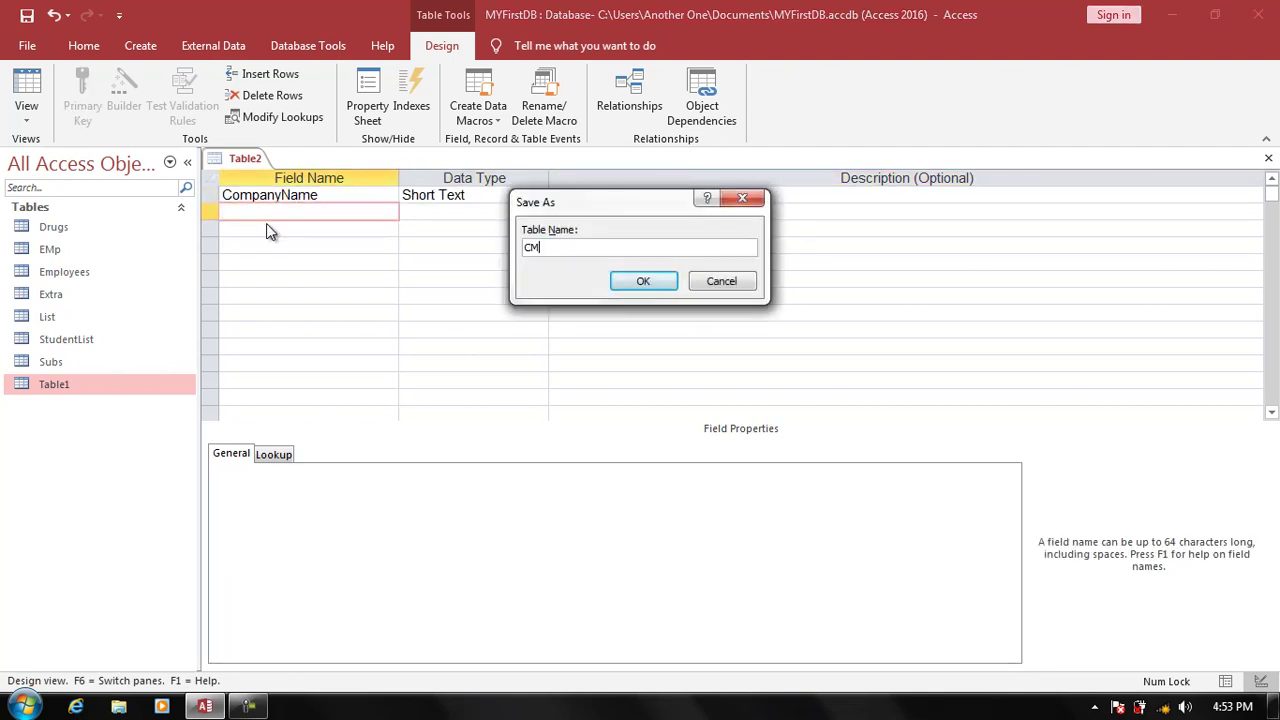
pyautogui.press('Return')
pyautogui.press('Tab')
pyautogui.press('Return')
pyautogui.hotkey('ctrl', 'w')
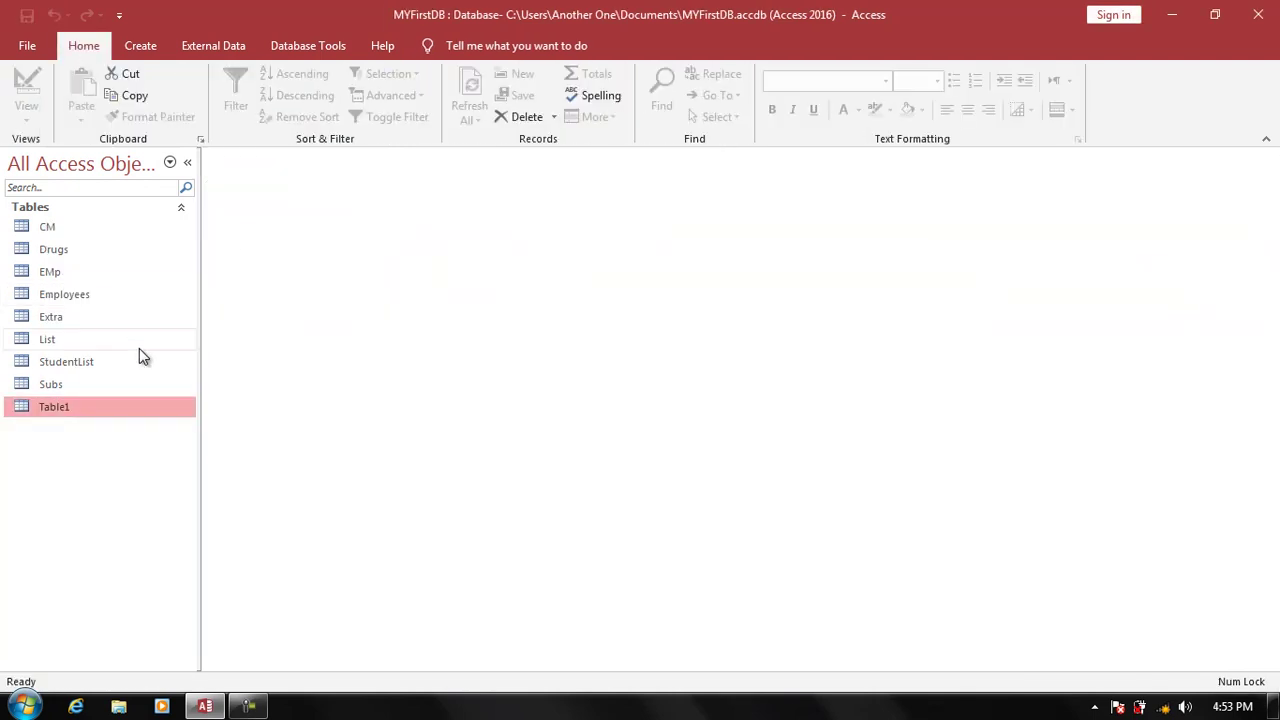
# - Enter Mohmand Farms, Afghan Farma, Asia and Hybat in the CM table, then close it
pyautogui.doubleClick(50, 226)
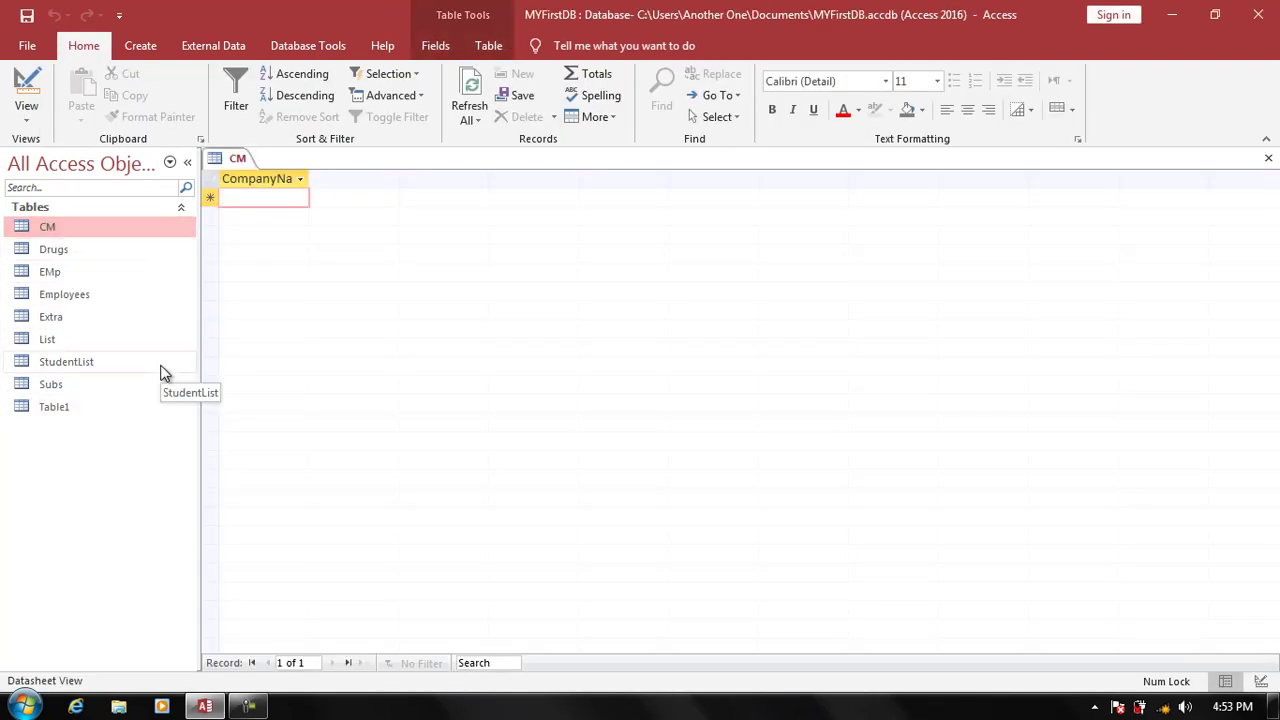
pyautogui.write('Mohman')
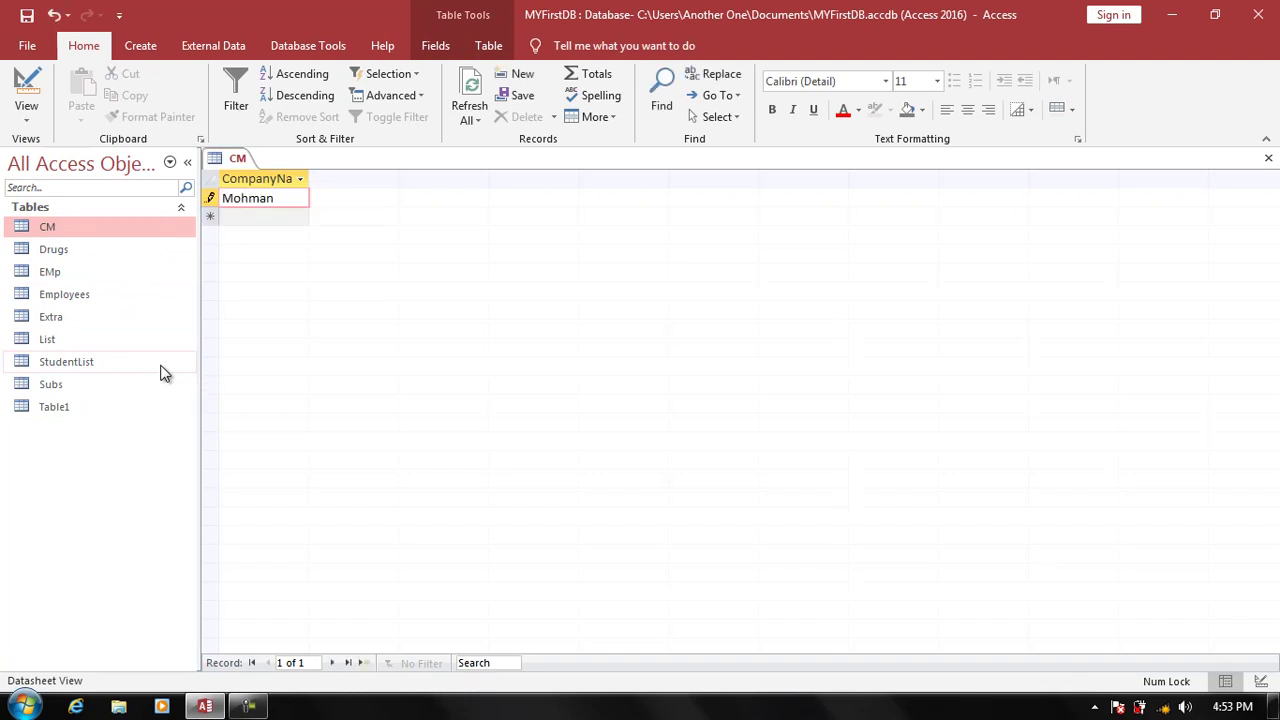
pyautogui.write('d')
pyautogui.write(' Far')
pyautogui.write('ms')
pyautogui.press('Return')
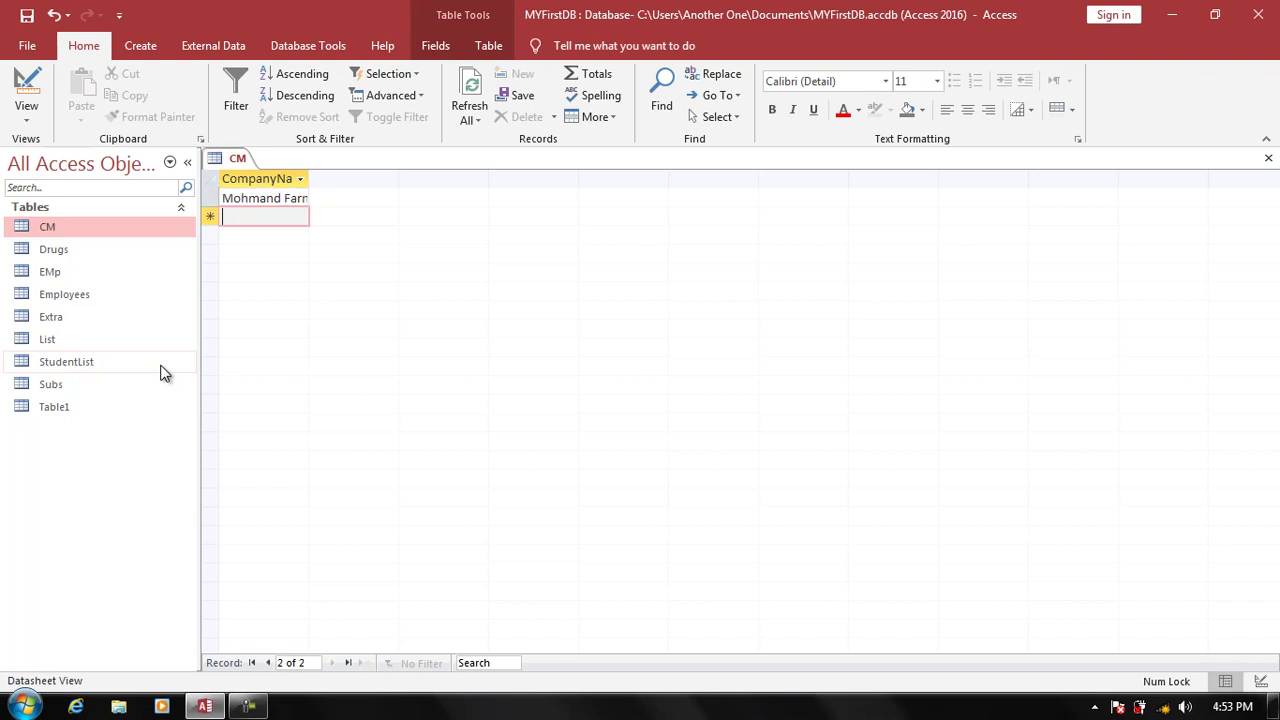
pyautogui.write('Afghan ')
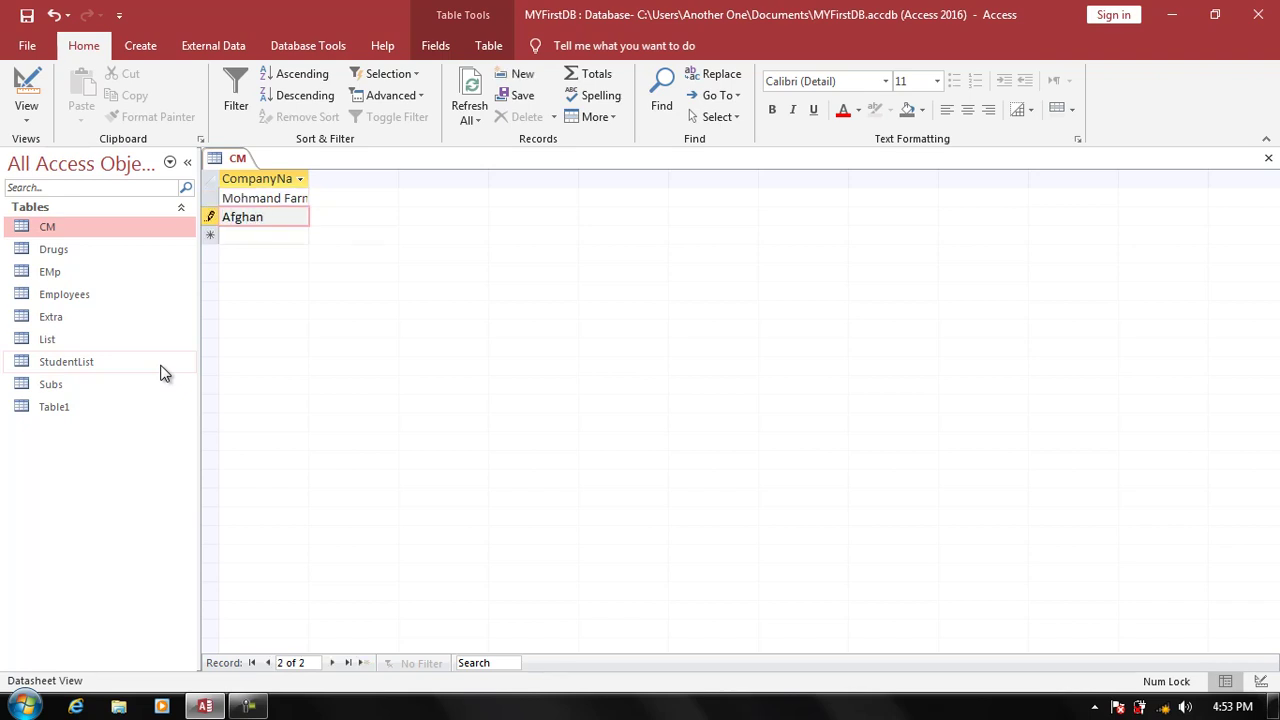
pyautogui.write('Far')
pyautogui.write('ma')
pyautogui.press('Return')
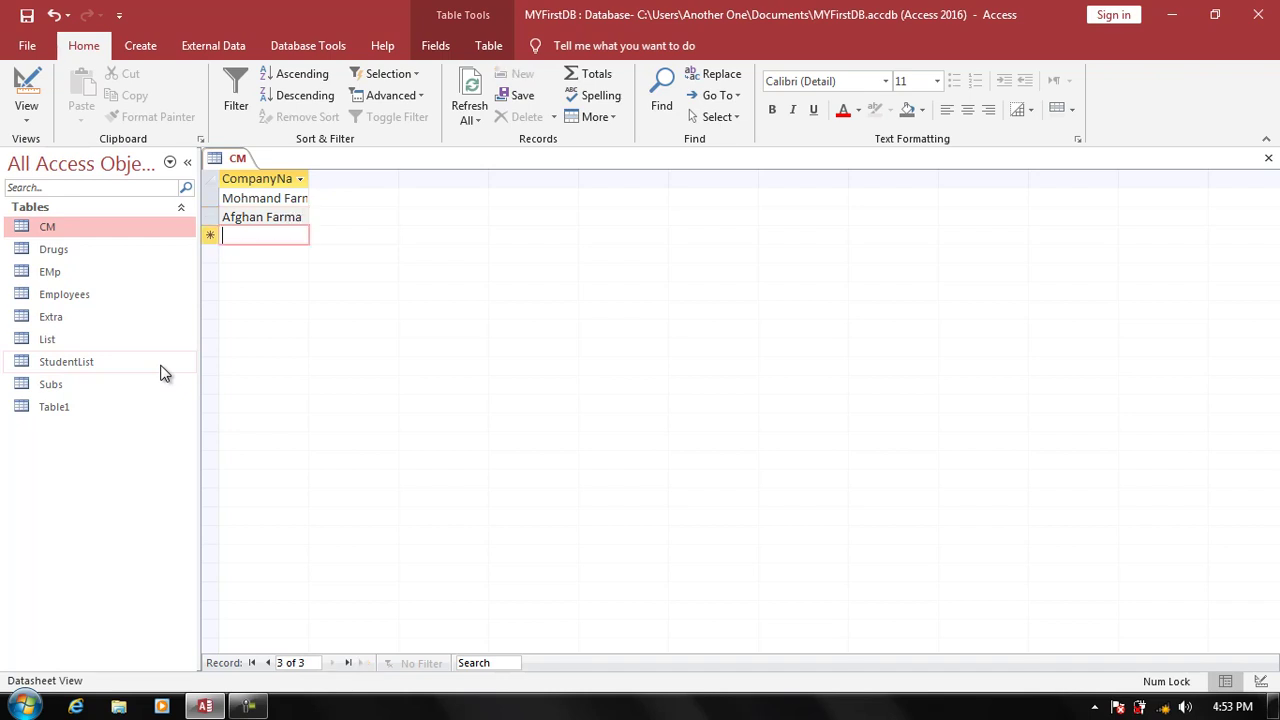
pyautogui.write('Asia ')
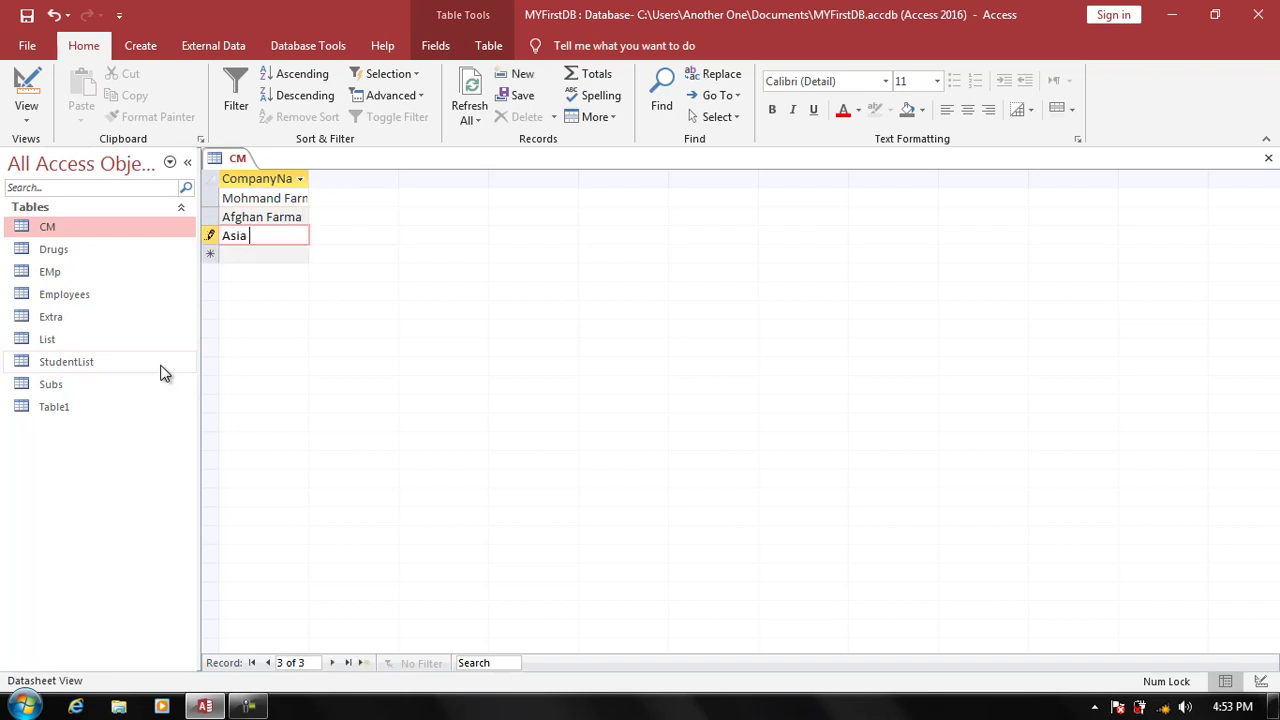
pyautogui.write('F')
pyautogui.press('BackSpace')
pyautogui.press('BackSpace')
pyautogui.press('Return')
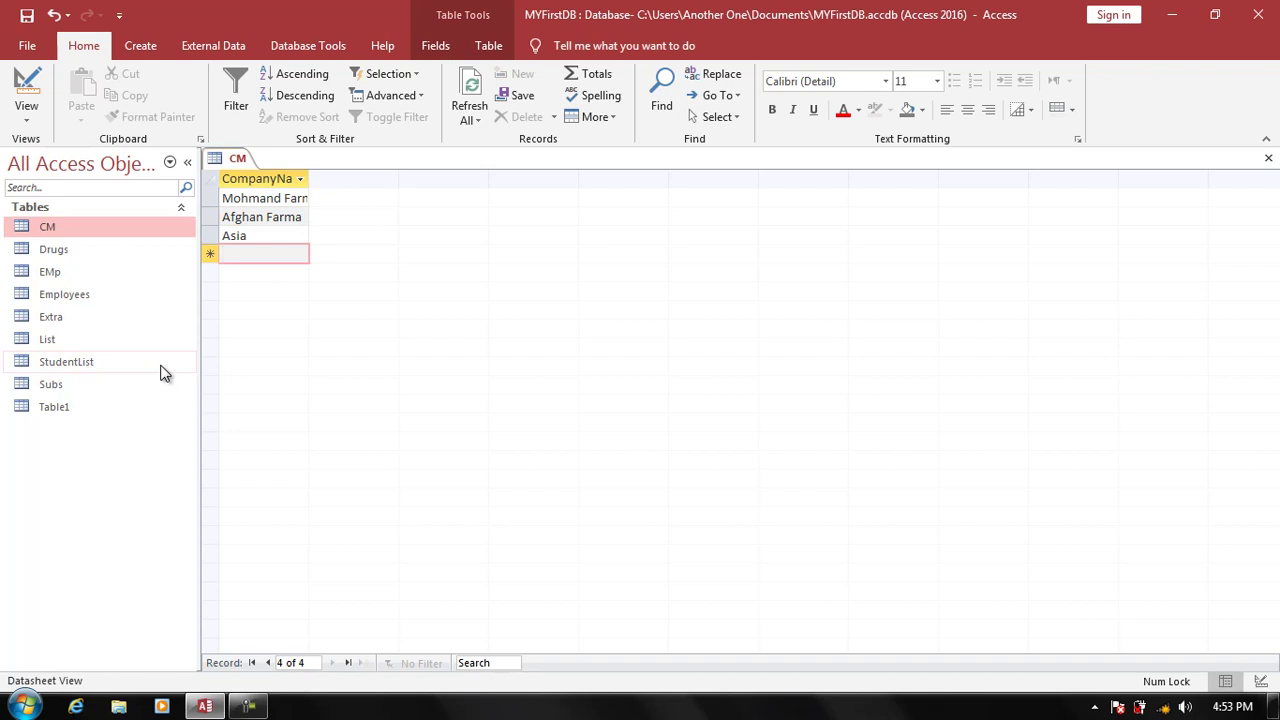
pyautogui.write('Hyba')
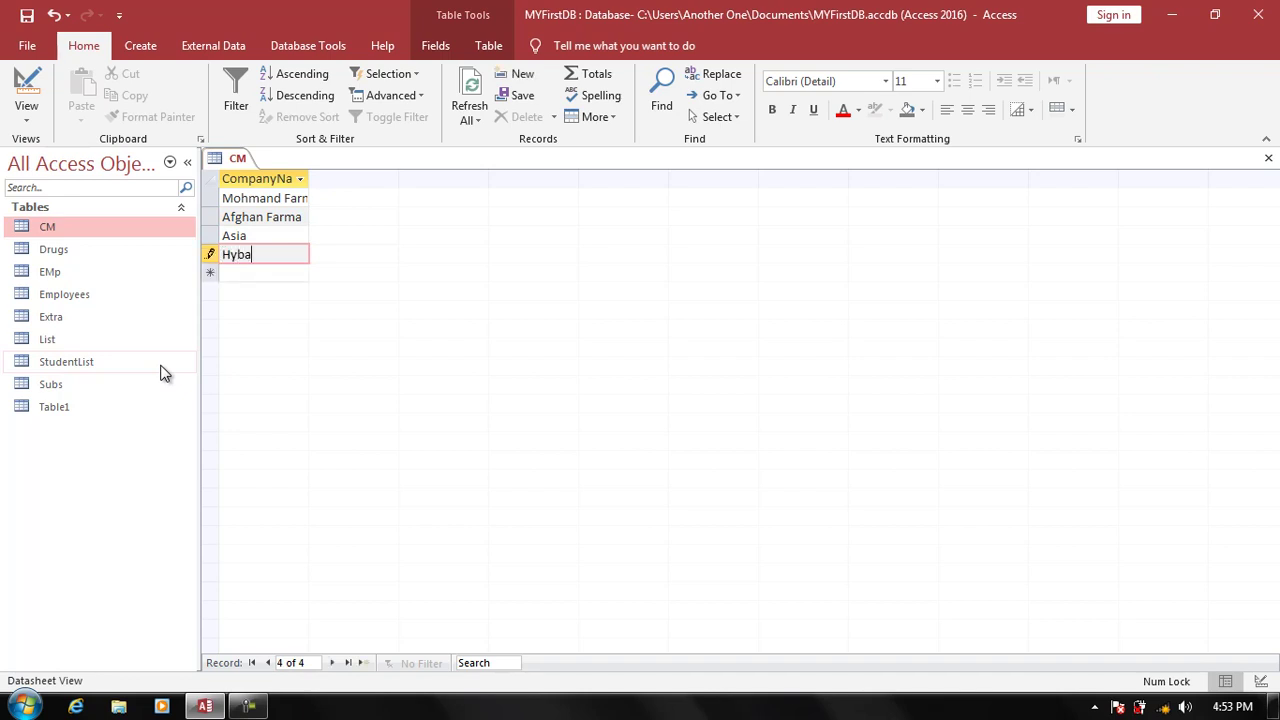
pyautogui.write('t')
pyautogui.press('Return')
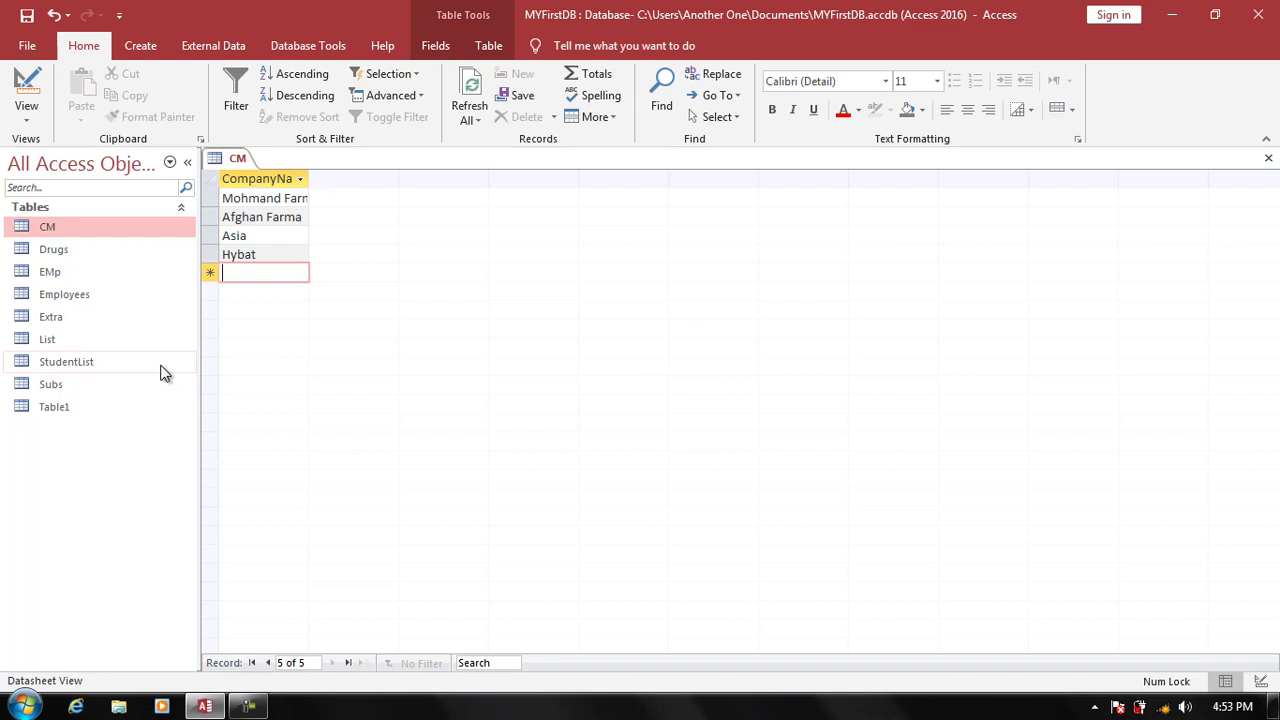
pyautogui.hotkey('ctrl', 'w')
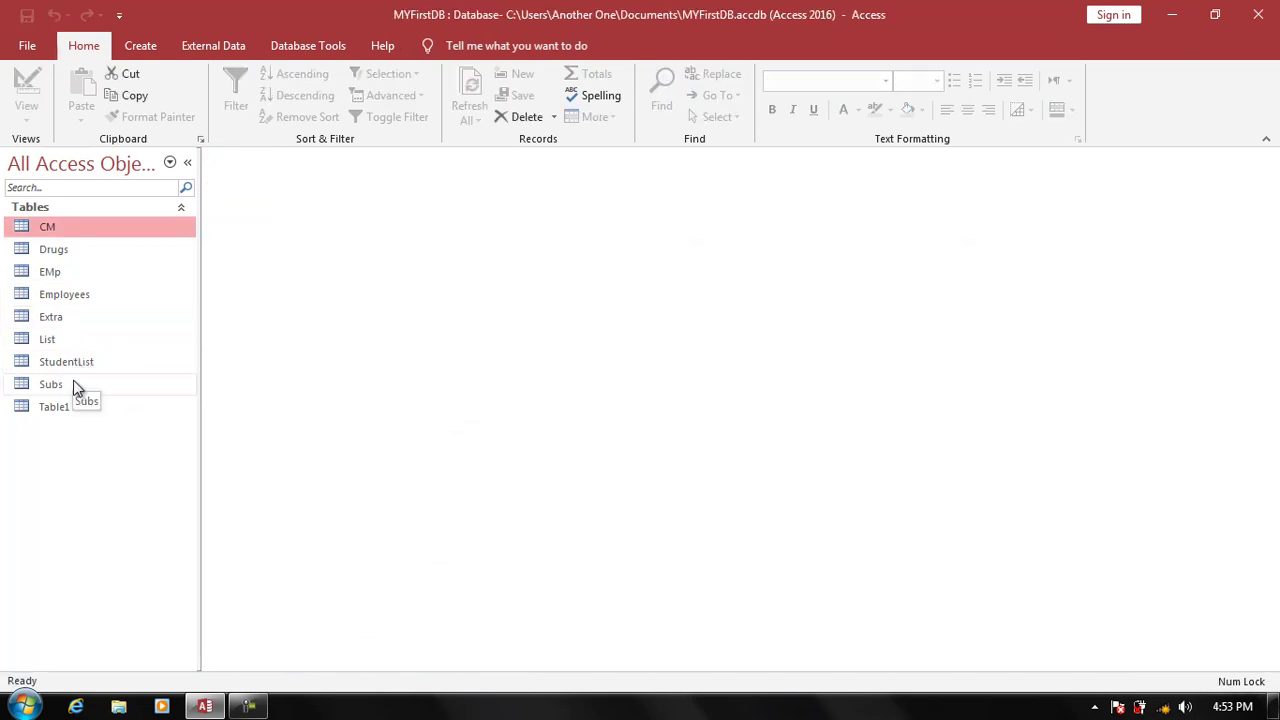
# - Open Drugs in Design view and bring up the Company field's data type list
pyautogui.click(49, 255)
pyautogui.rightClick(49, 255)
pyautogui.click(81, 287)
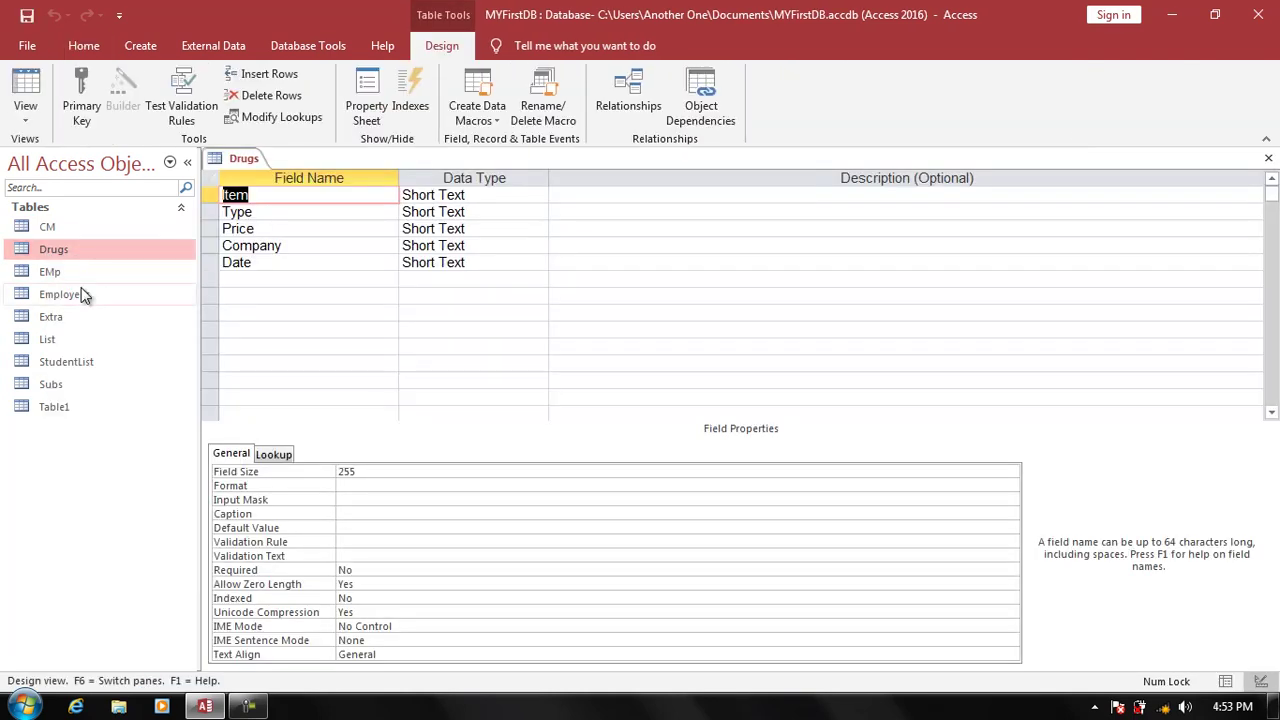
pyautogui.click(292, 250)
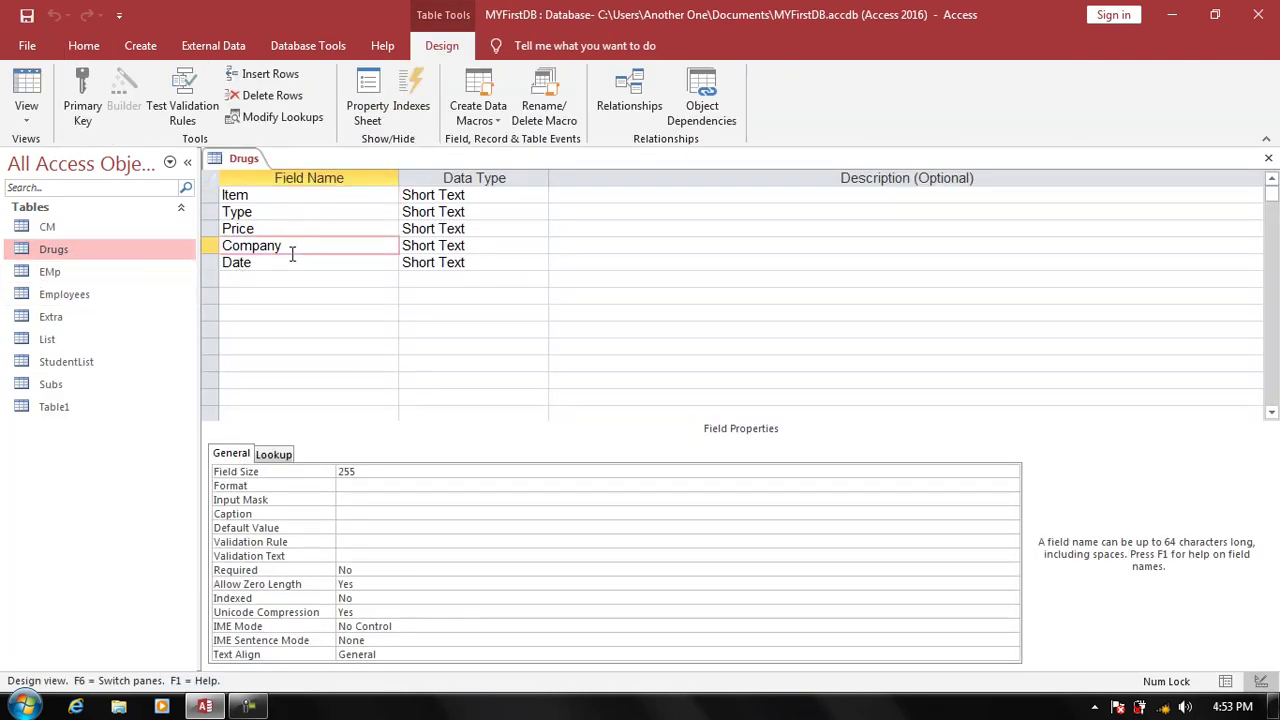
pyautogui.click(512, 247)
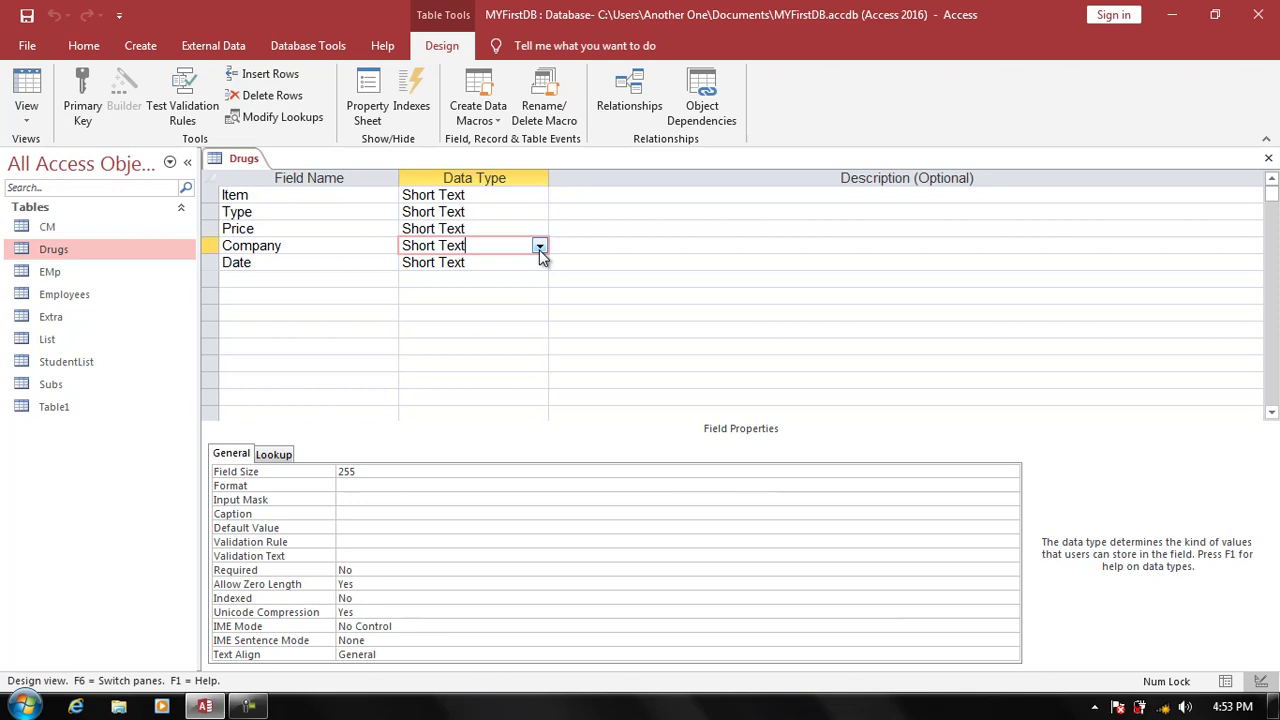
pyautogui.click(539, 247)
# - Start a Company lookup that takes CompanyName from the CM table
pyautogui.click(495, 466)
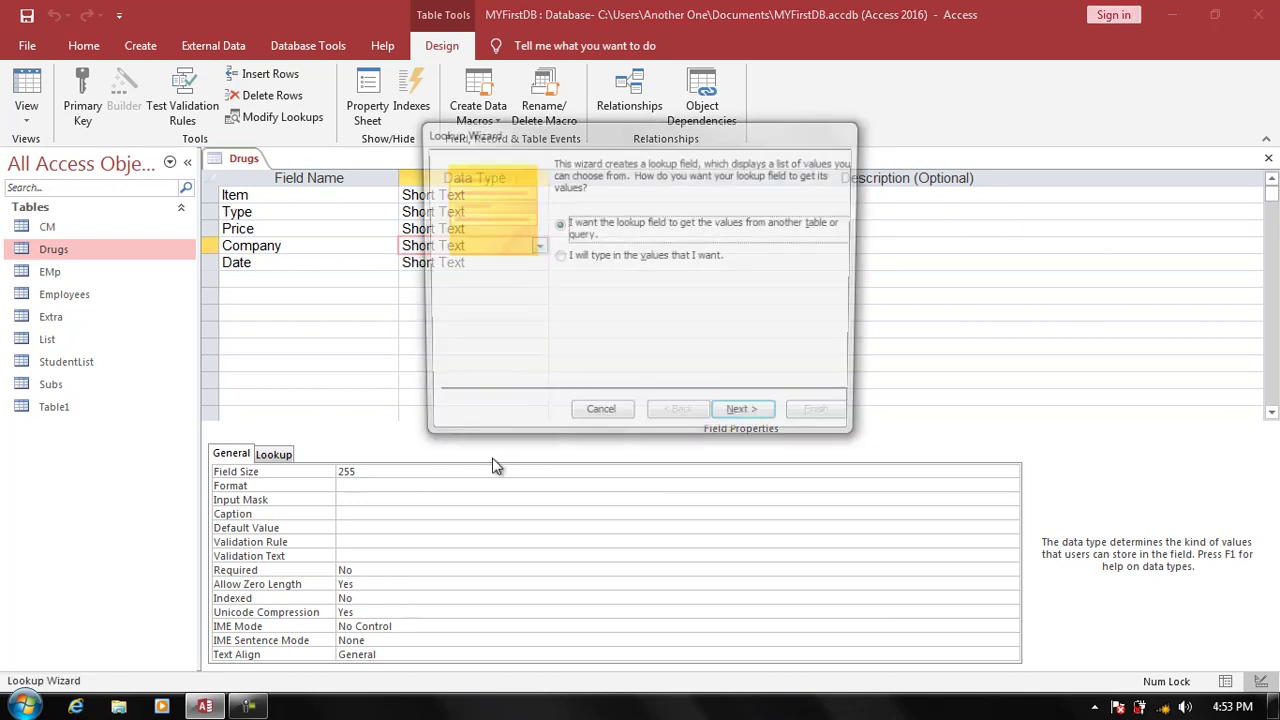
pyautogui.click(563, 262)
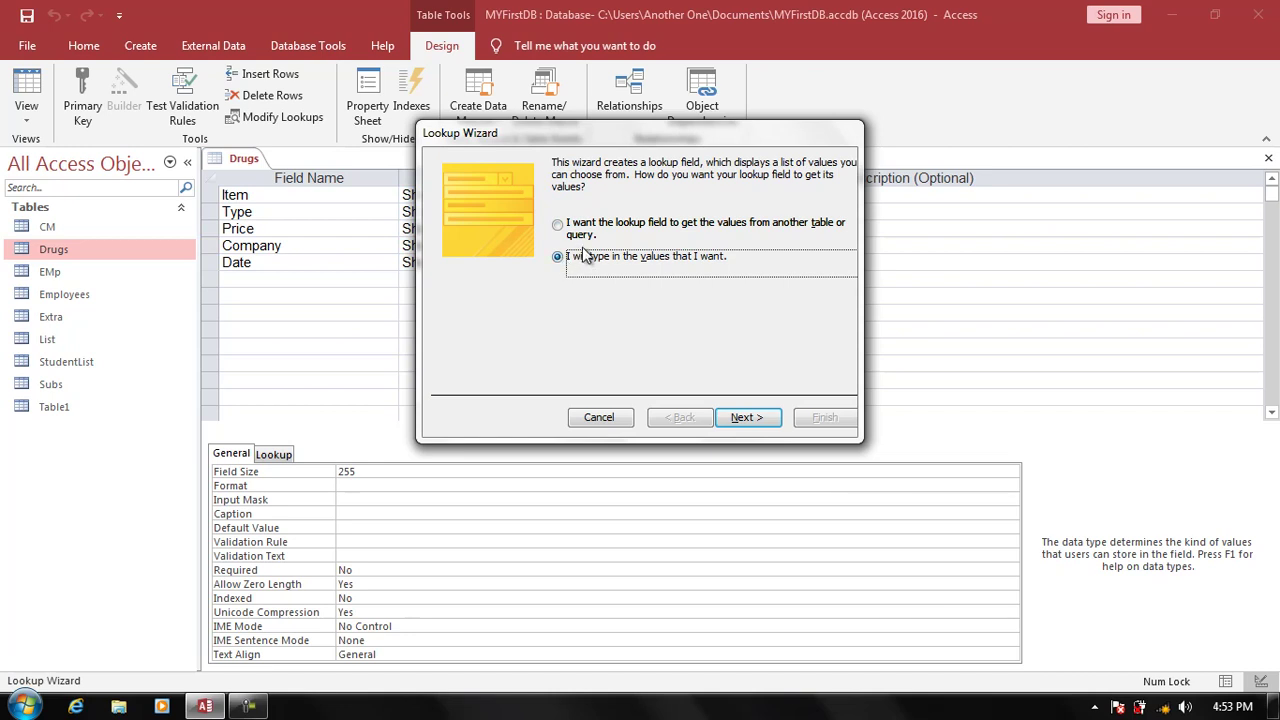
pyautogui.click(586, 230)
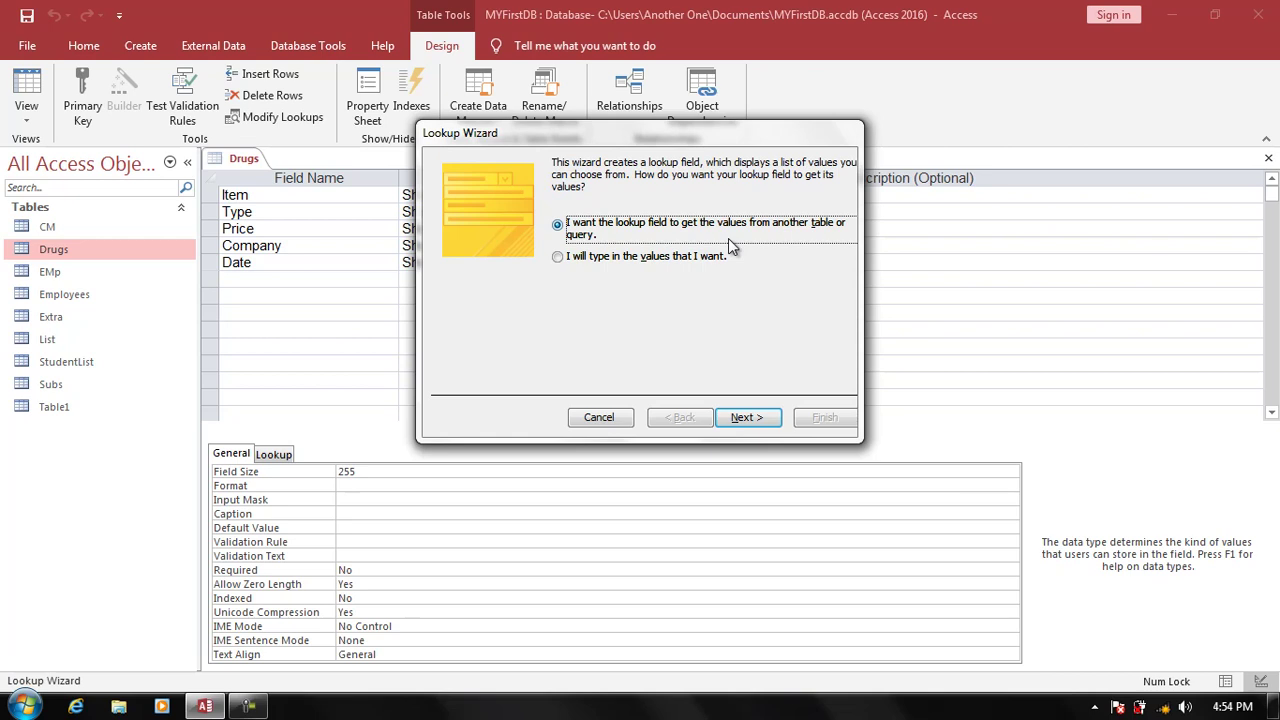
pyautogui.click(746, 414)
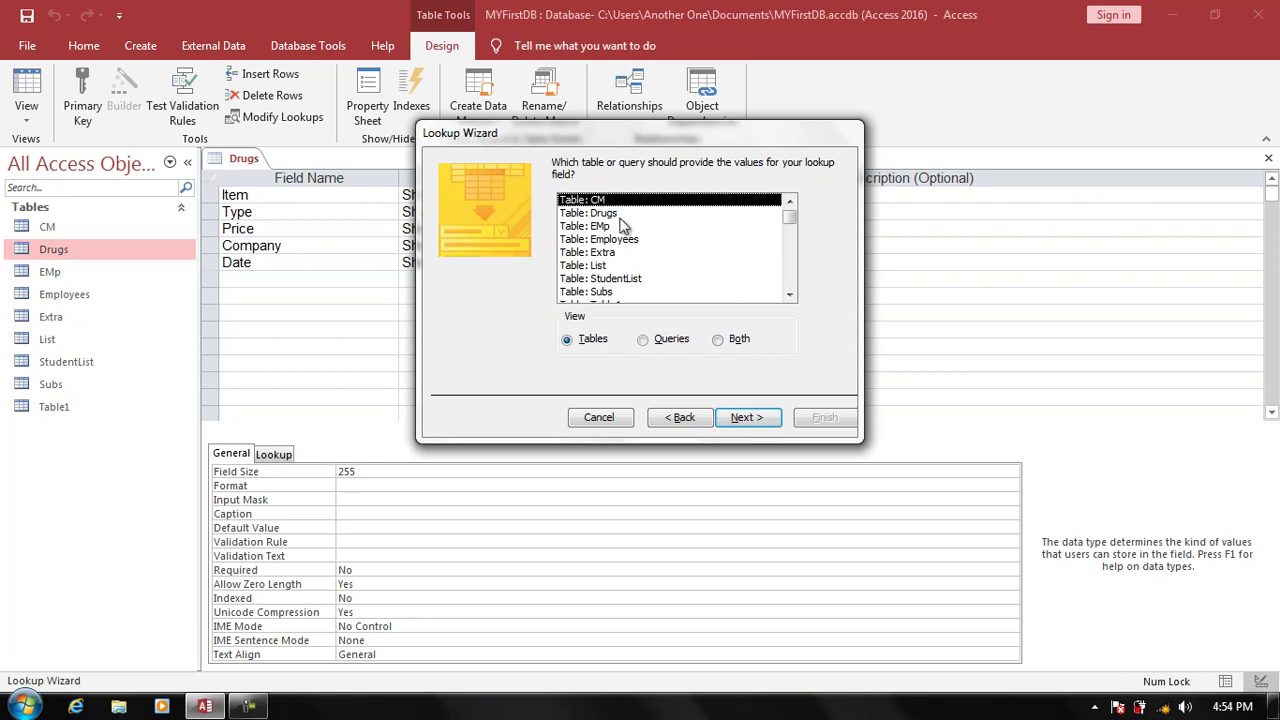
pyautogui.click(752, 422)
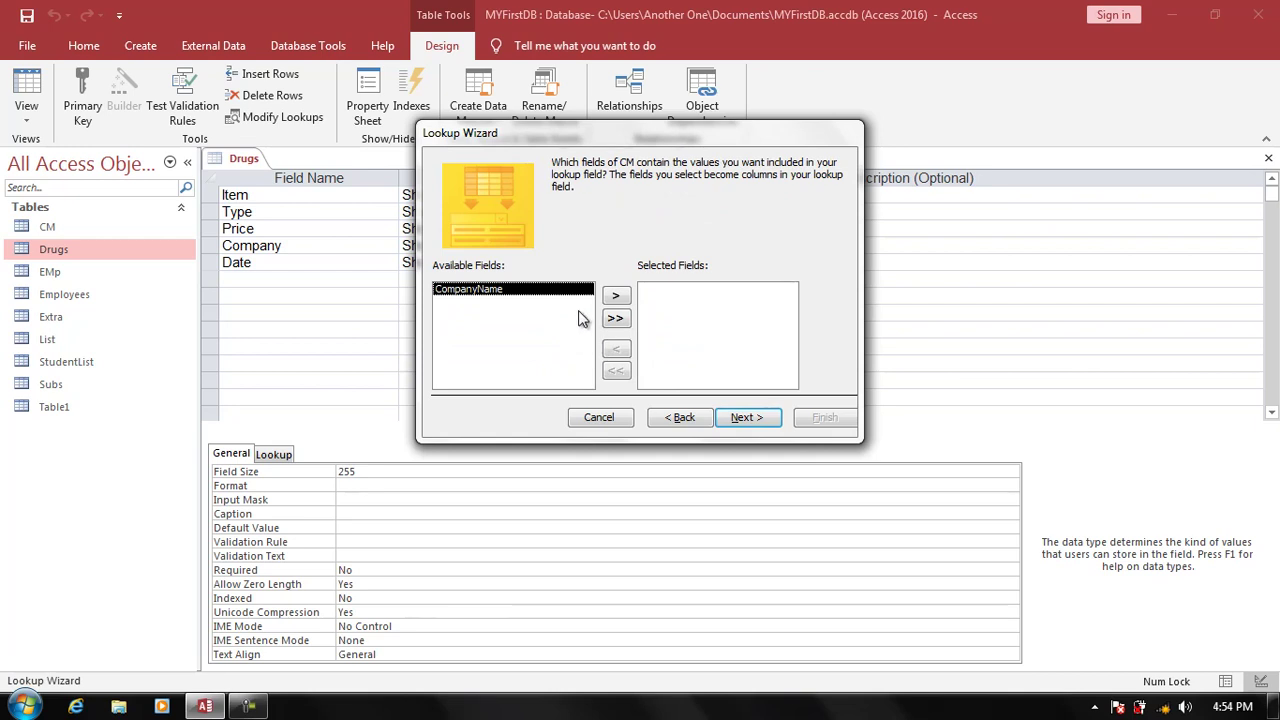
pyautogui.click(612, 298)
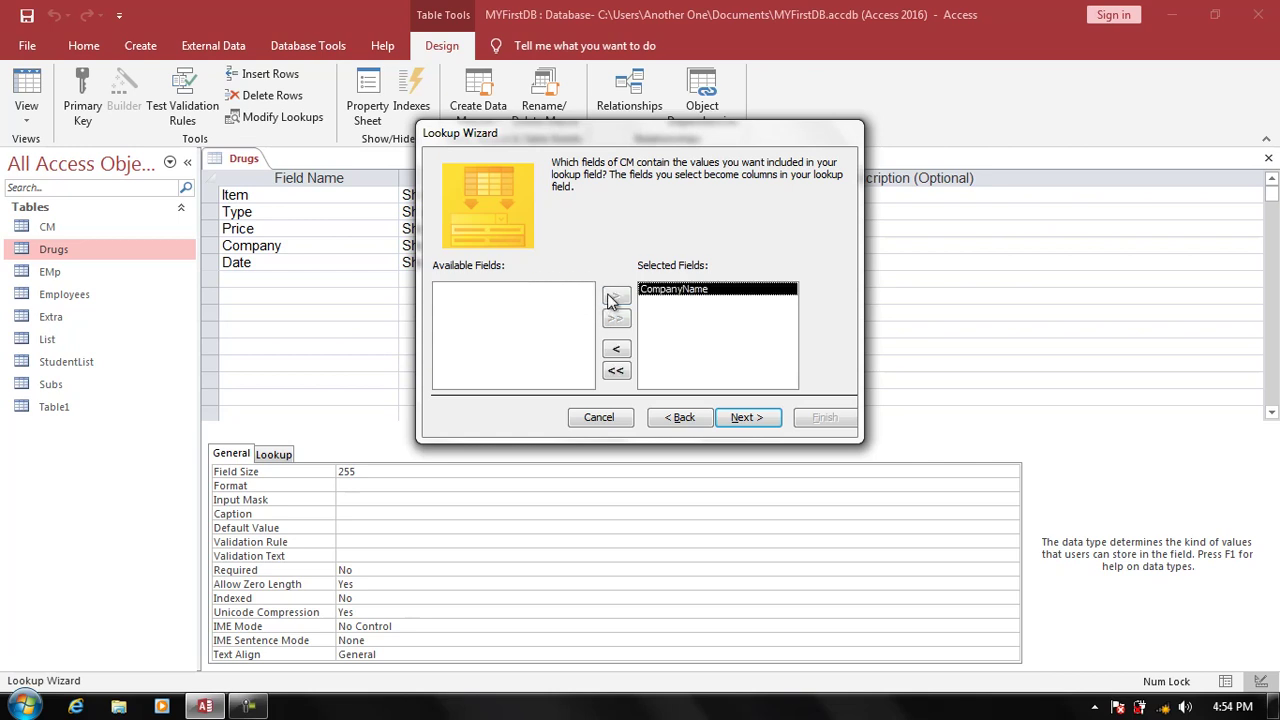
# - Allow multiple values for the Company lookup, finish it and save the Drugs design
pyautogui.click(752, 420)
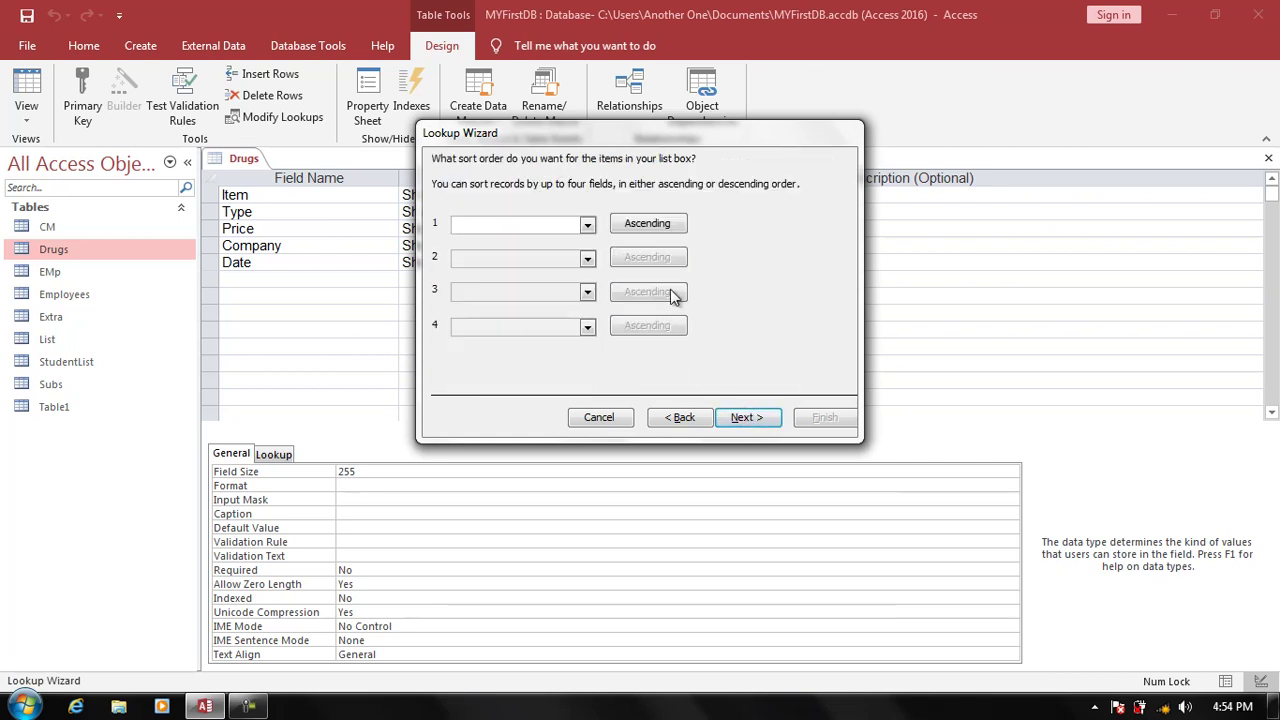
pyautogui.click(740, 418)
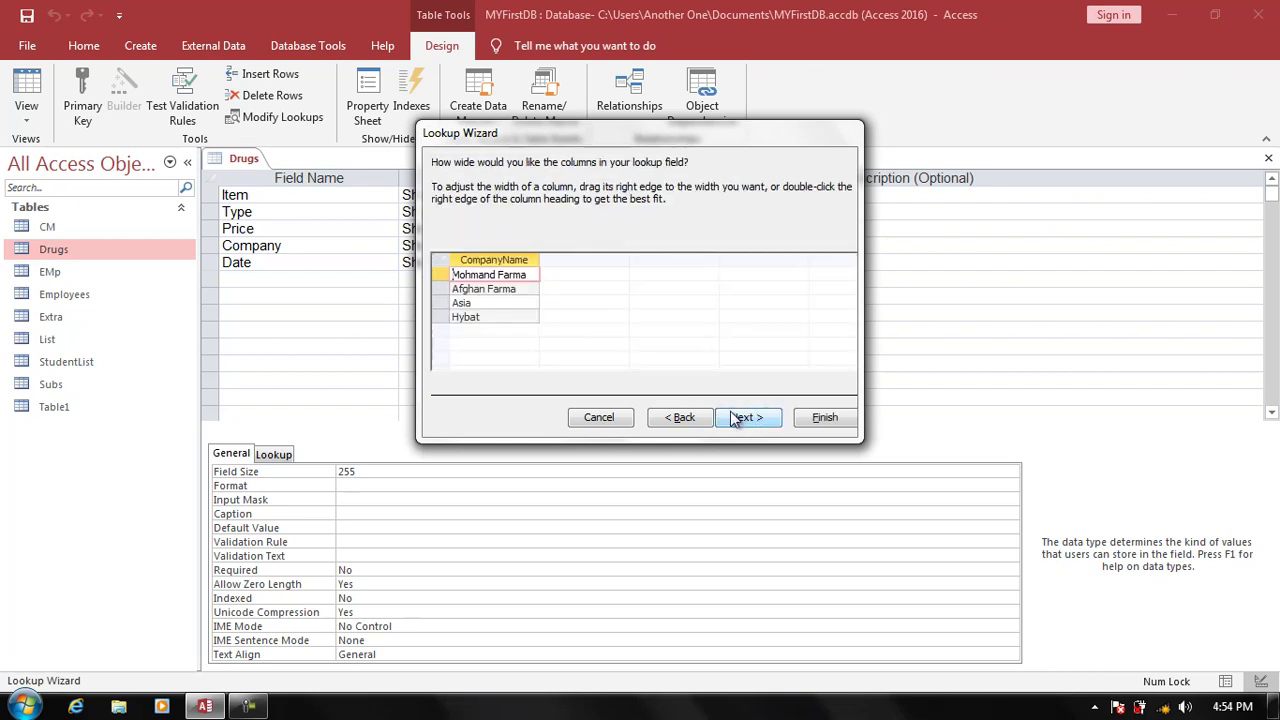
pyautogui.click(748, 417)
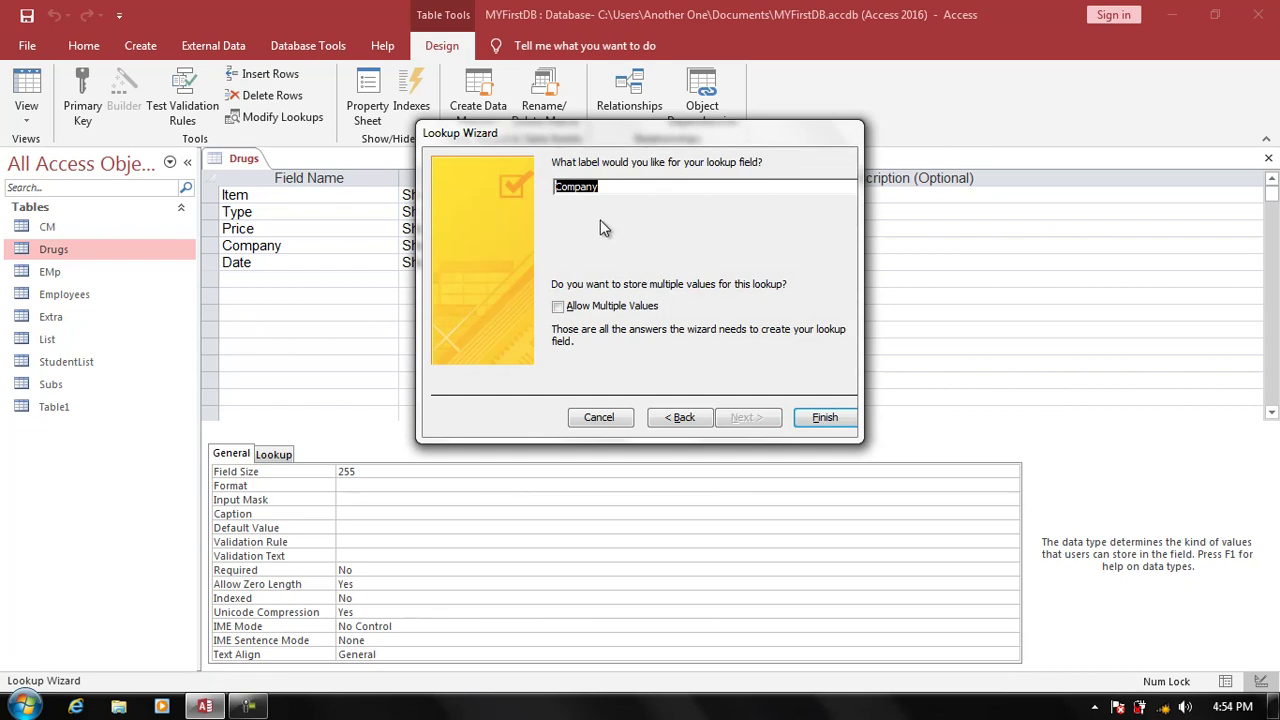
pyautogui.click(612, 310)
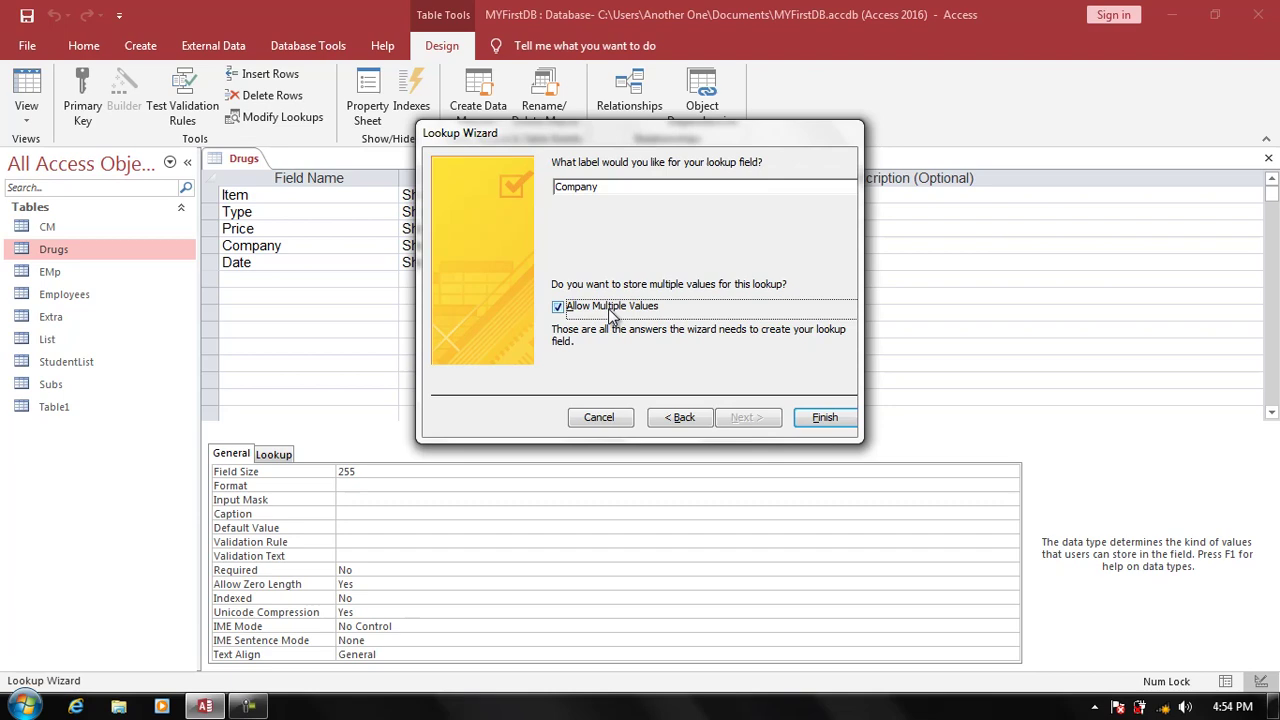
pyautogui.click(803, 417)
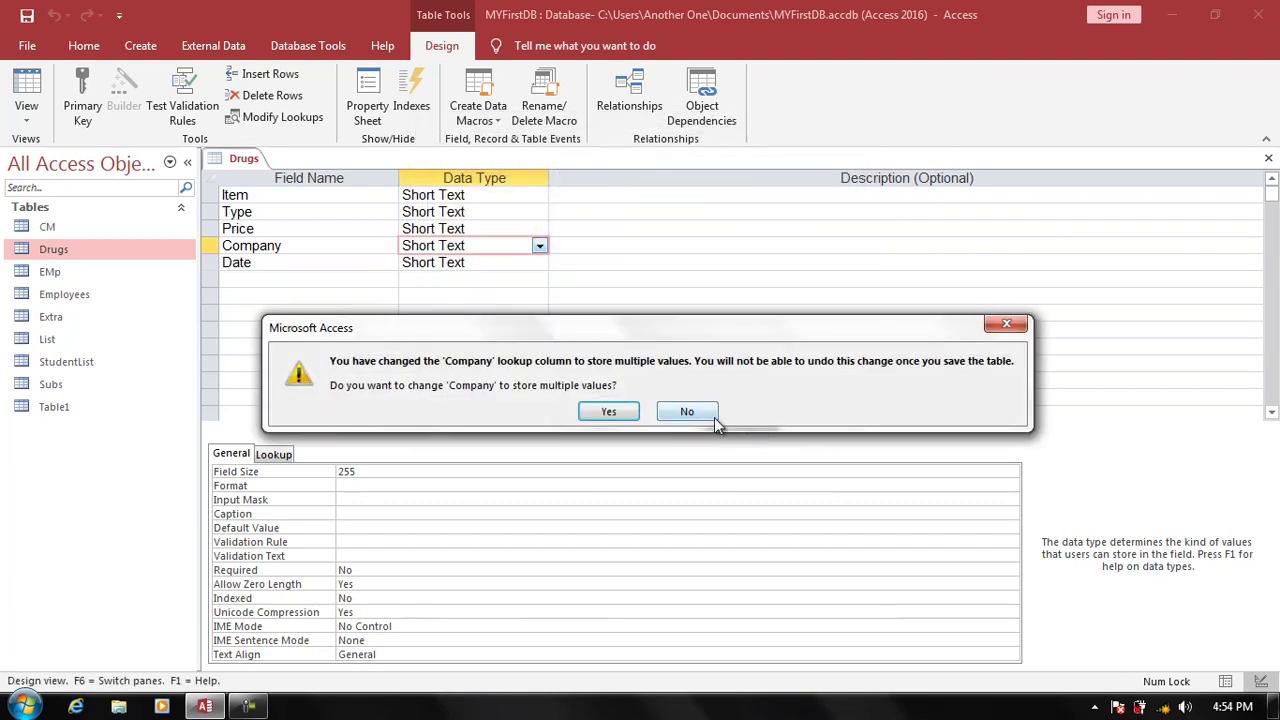
pyautogui.click(608, 411)
pyautogui.click(617, 404)
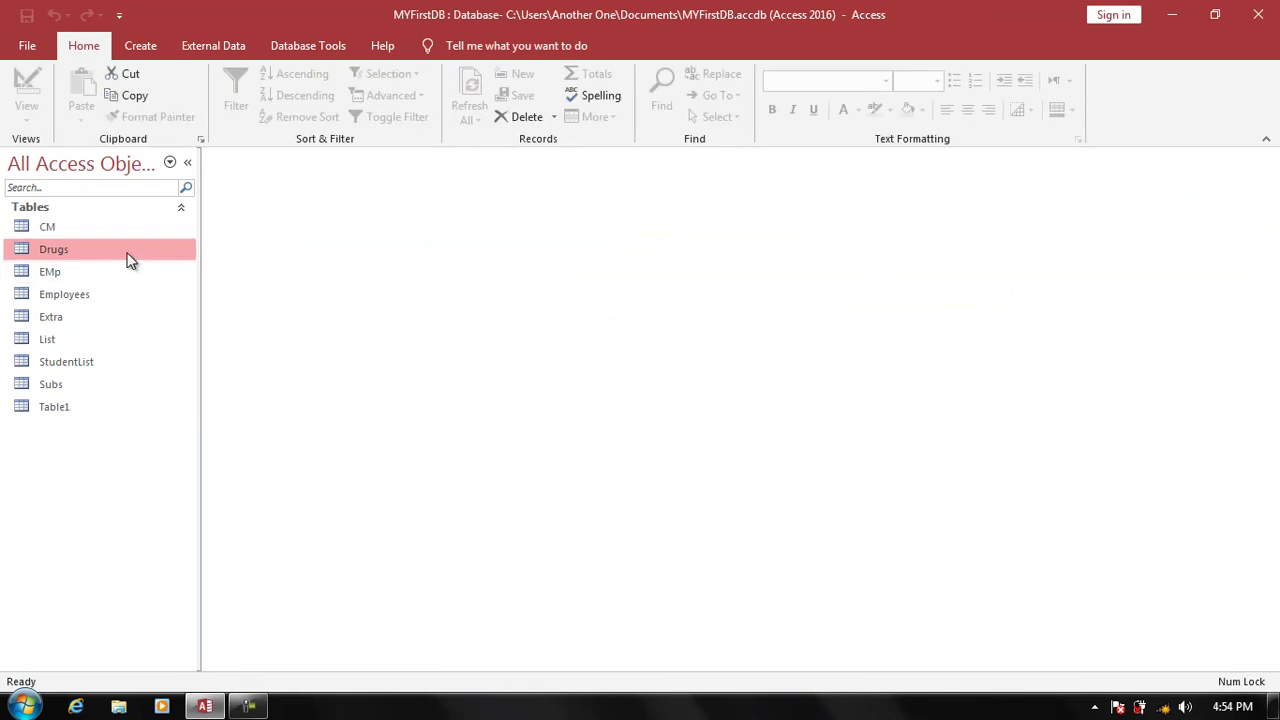
# - Open the Drugs datasheet and delete all four existing drug records
pyautogui.doubleClick(128, 260)
pyautogui.click(210, 184)
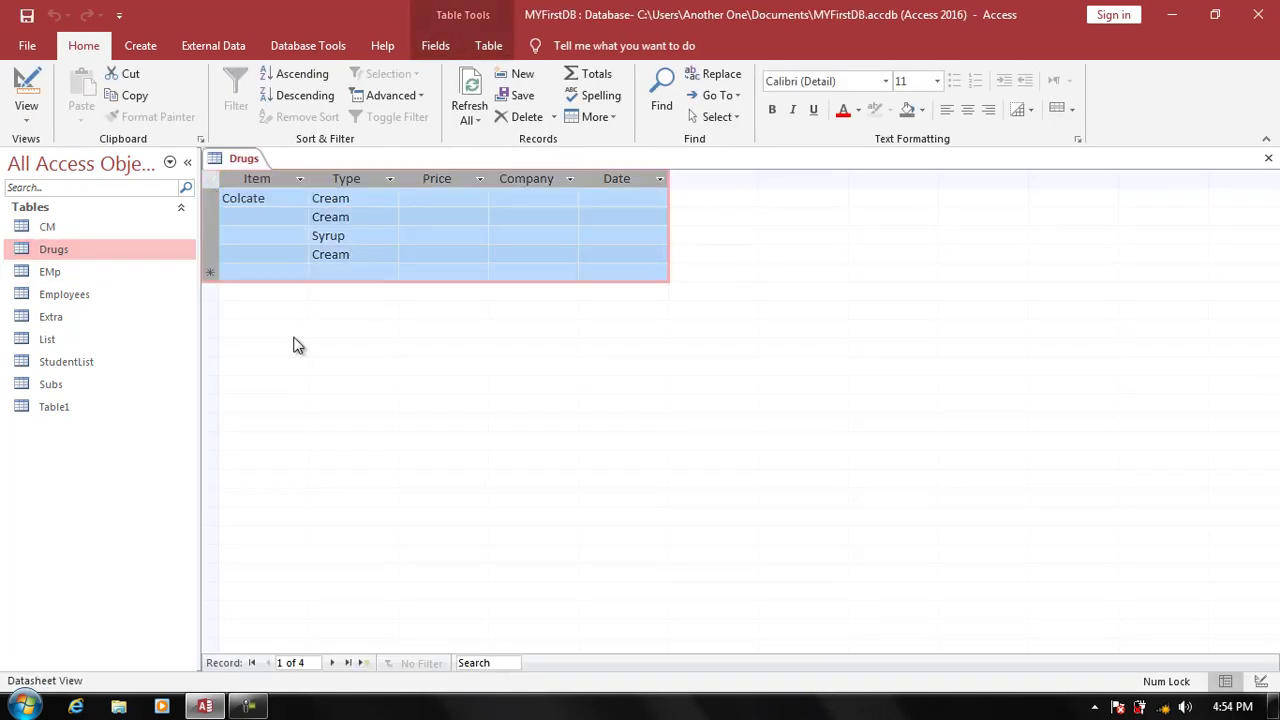
pyautogui.press('Delete')
pyautogui.press('Return')
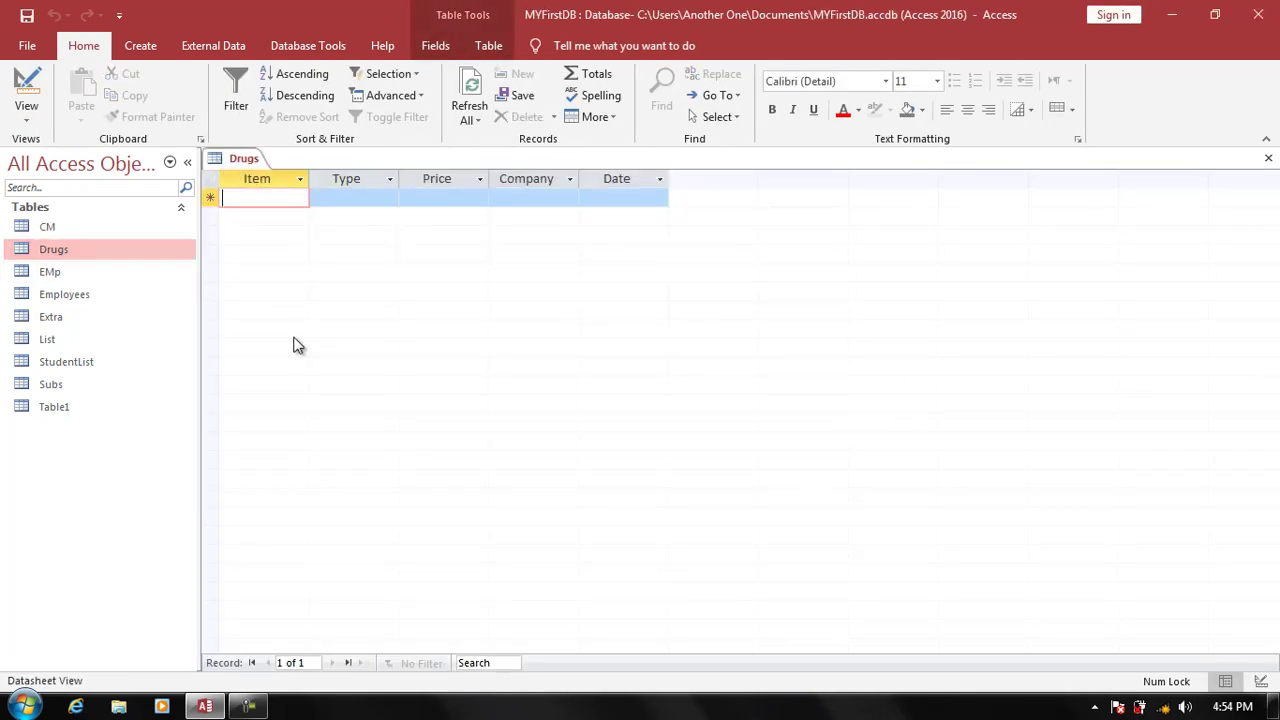
# - Enter a new record with Item 'Multi Vita', Type Syrup and Price 70
pyautogui.write('M')
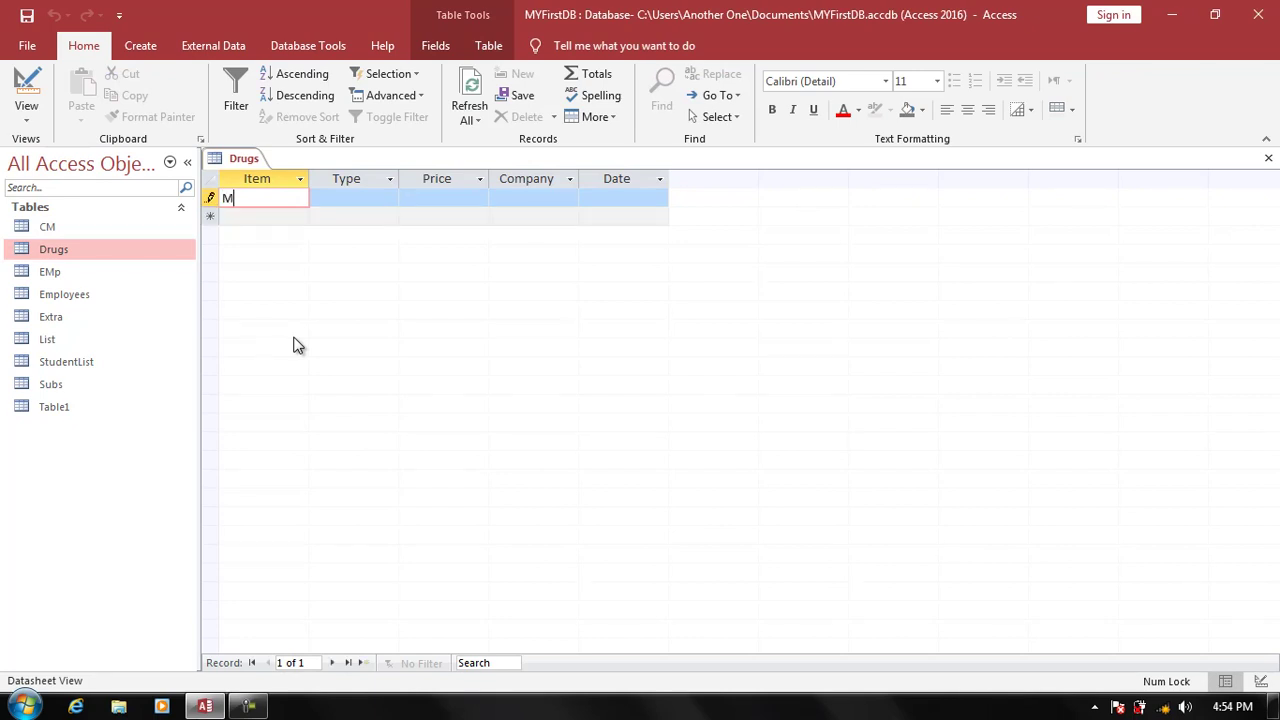
pyautogui.write('o')
pyautogui.press('BackSpace')
pyautogui.write('u;')
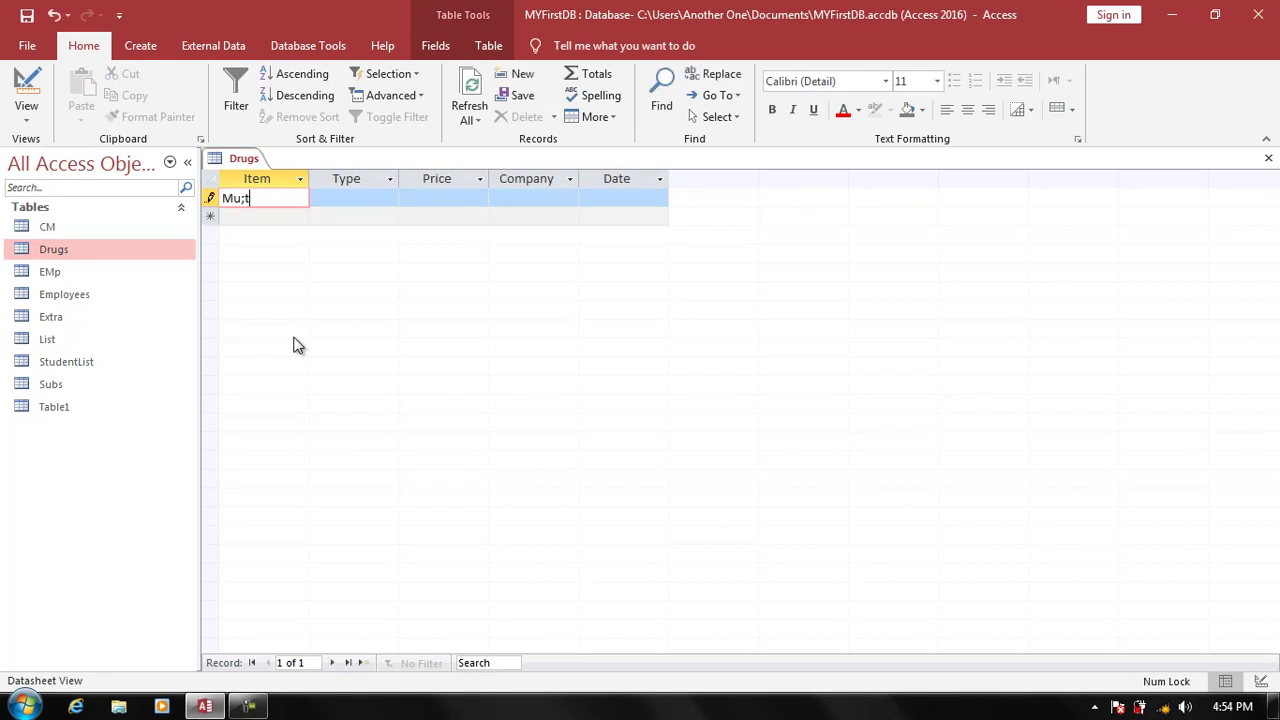
pyautogui.press('BackSpace')
pyautogui.write('l')
pyautogui.write('ti Vita')
pyautogui.press('Tab')
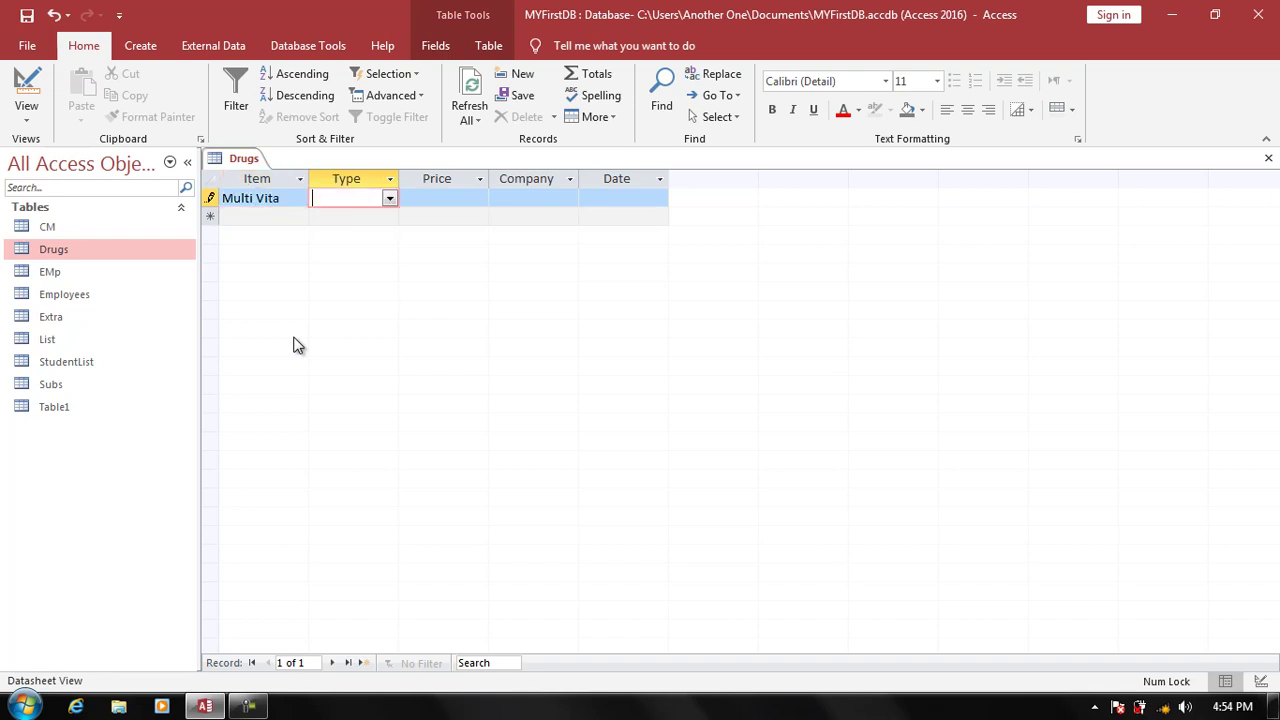
pyautogui.write('S')
pyautogui.press('Tab')
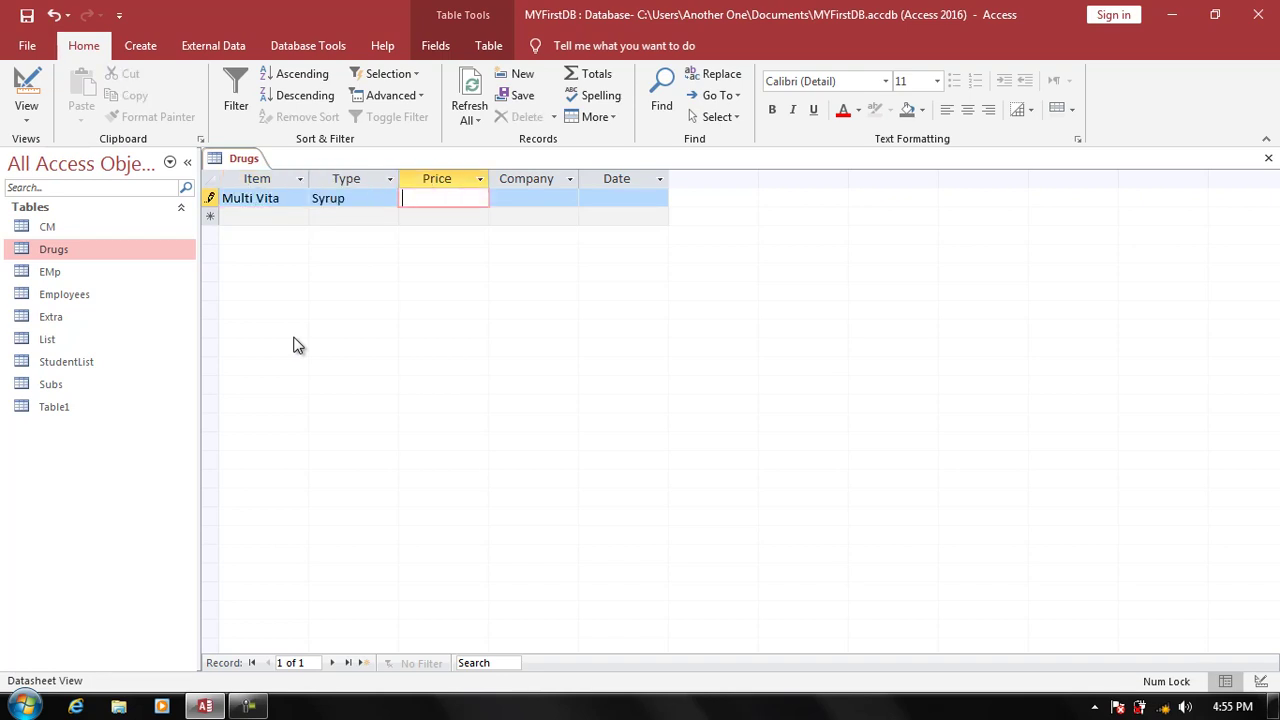
pyautogui.write('70')
pyautogui.press('Tab')
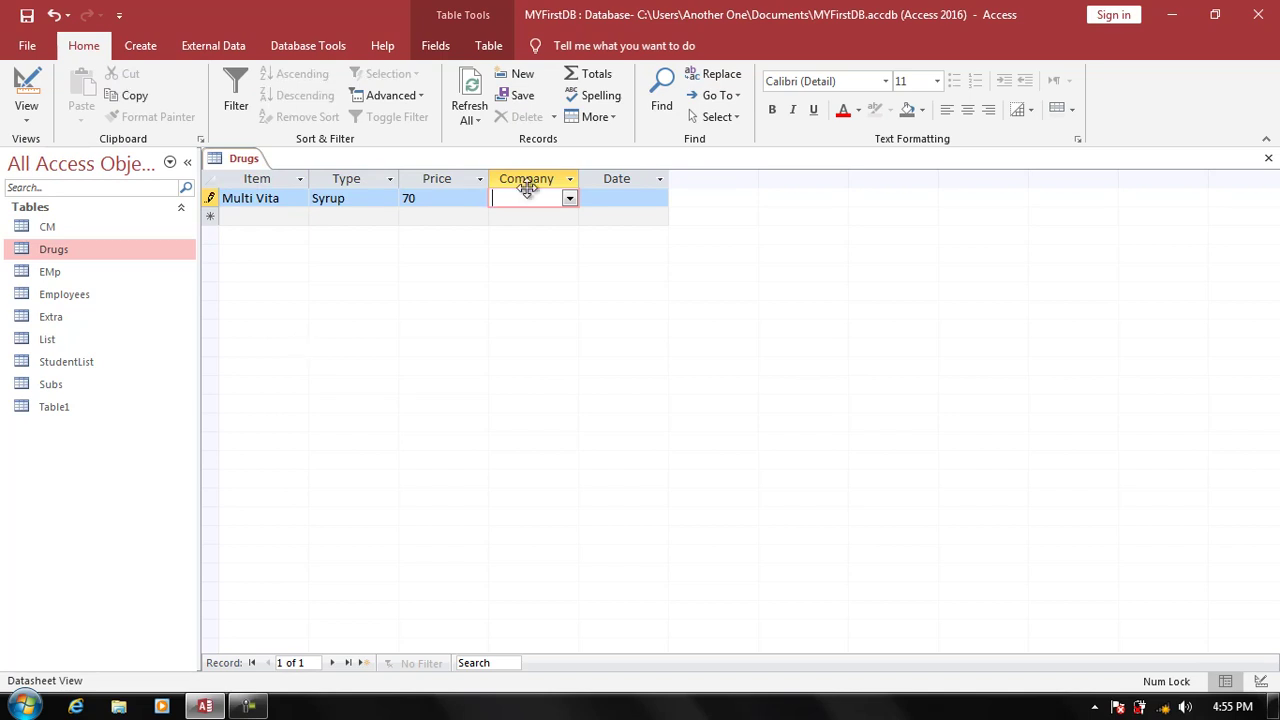
# - Give Multi Vita the companies Mohmand Farma and Asia, autofit the Company column, and keep Type as Syrup
pyautogui.click(569, 198)
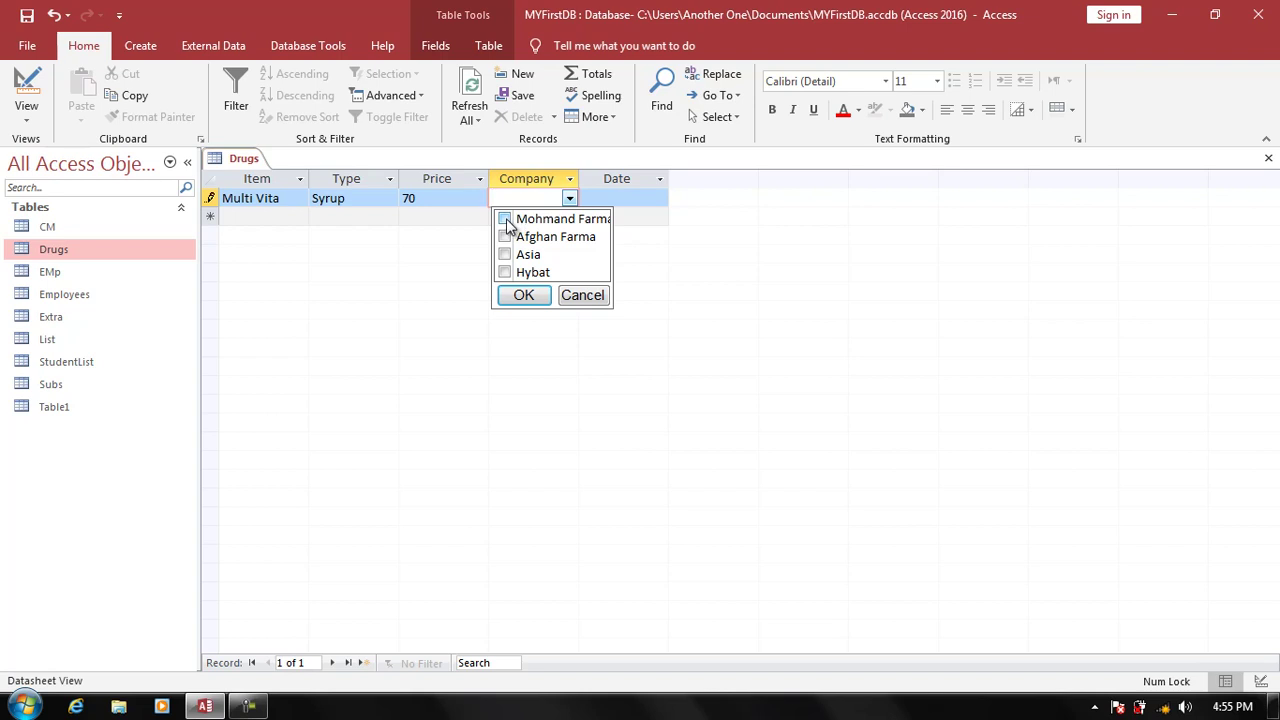
pyautogui.click(505, 219)
pyautogui.click(505, 254)
pyautogui.click(528, 295)
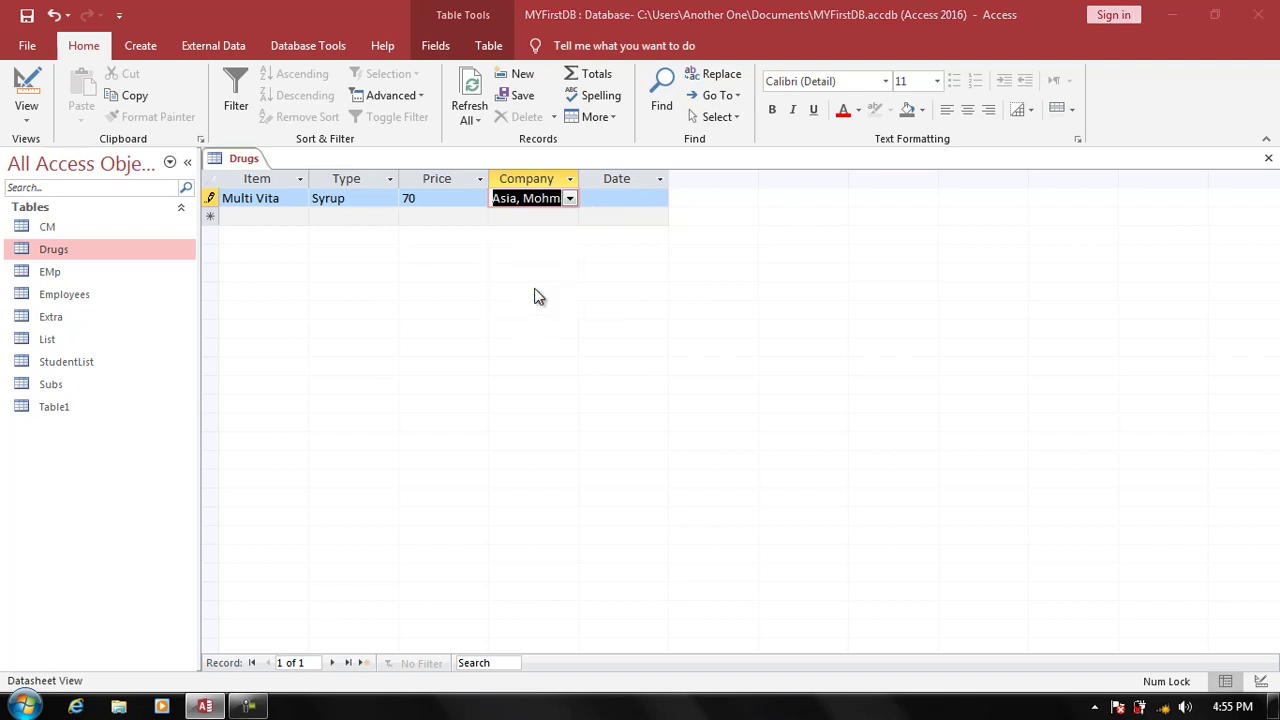
pyautogui.doubleClick(579, 180)
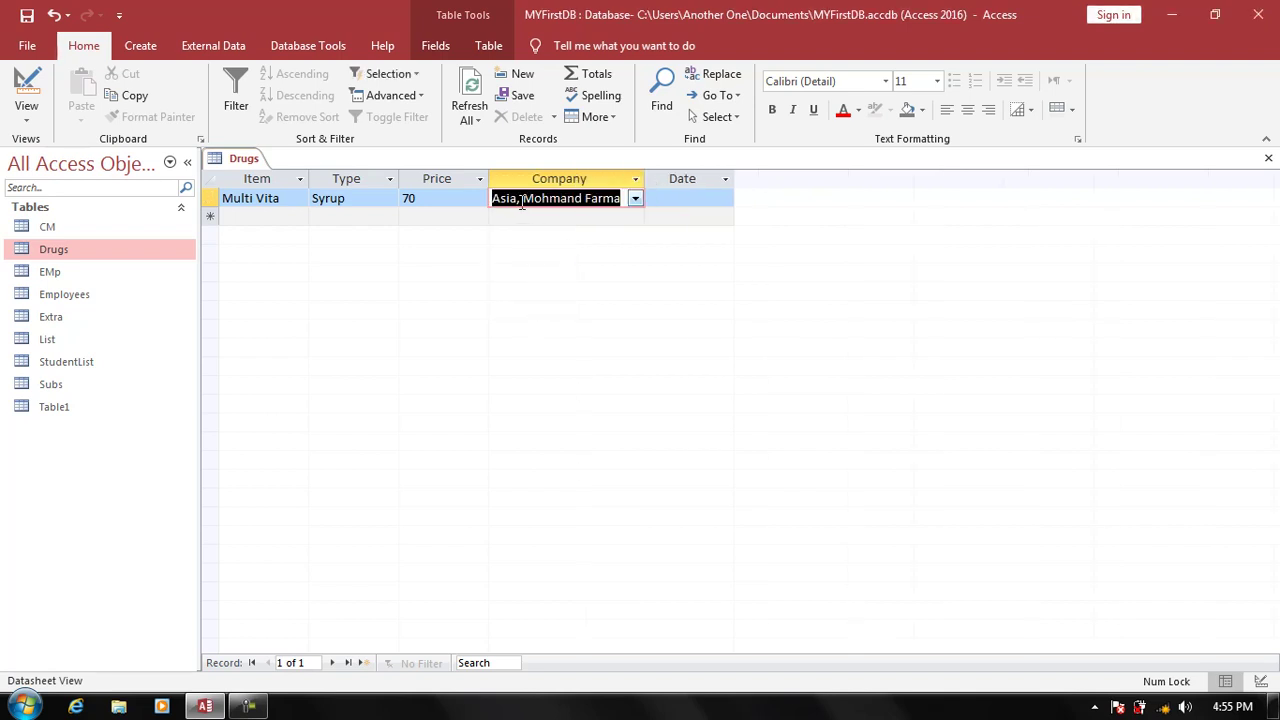
pyautogui.click(374, 200)
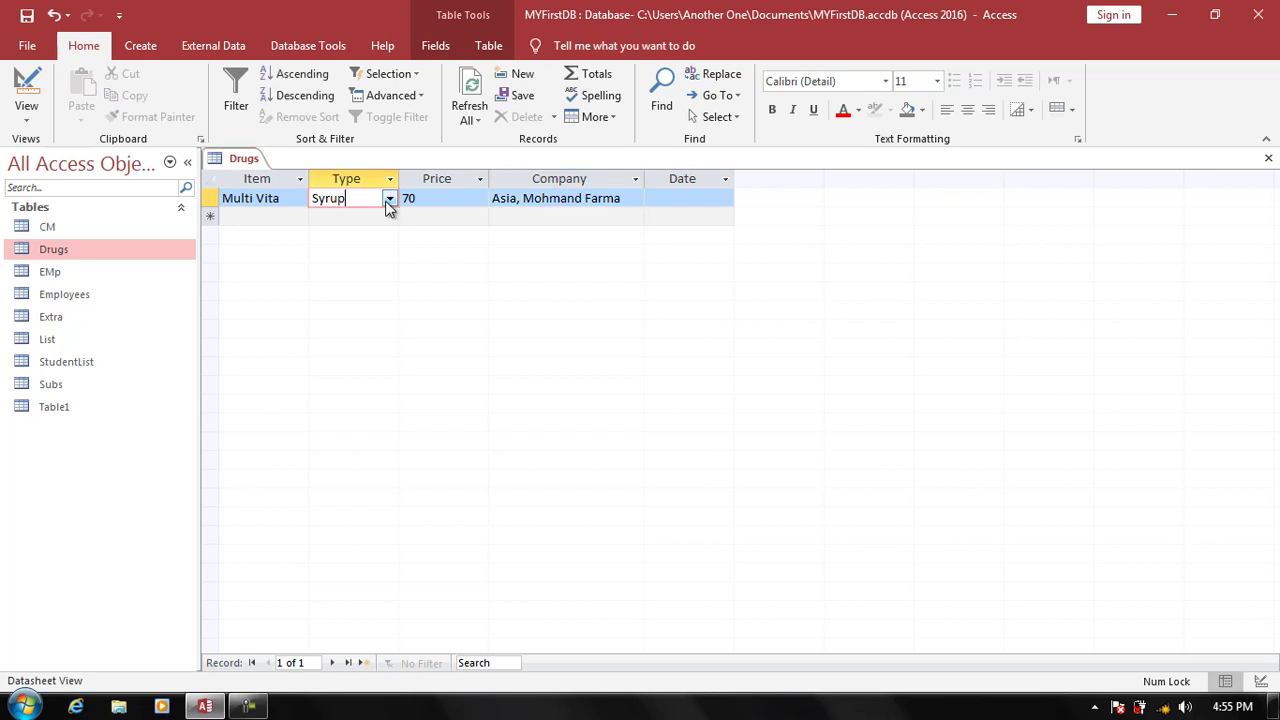
pyautogui.click(389, 198)
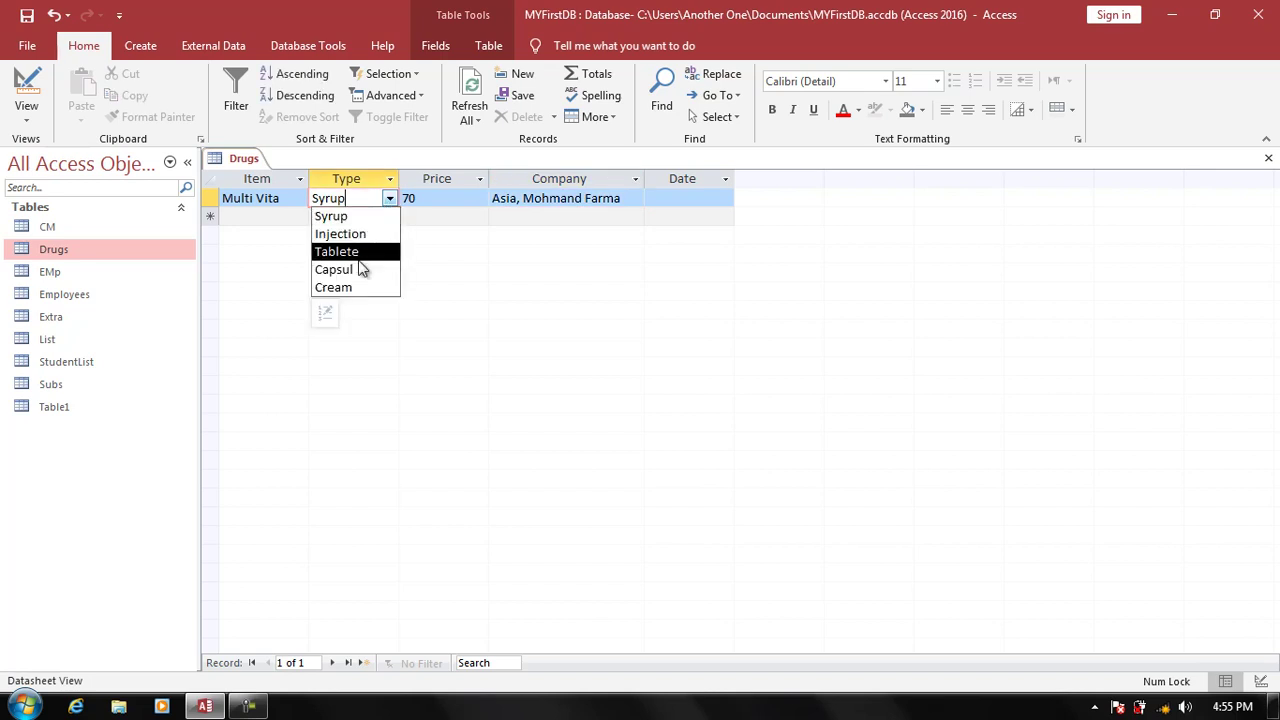
pyautogui.click(550, 212)
pyautogui.click(668, 198)
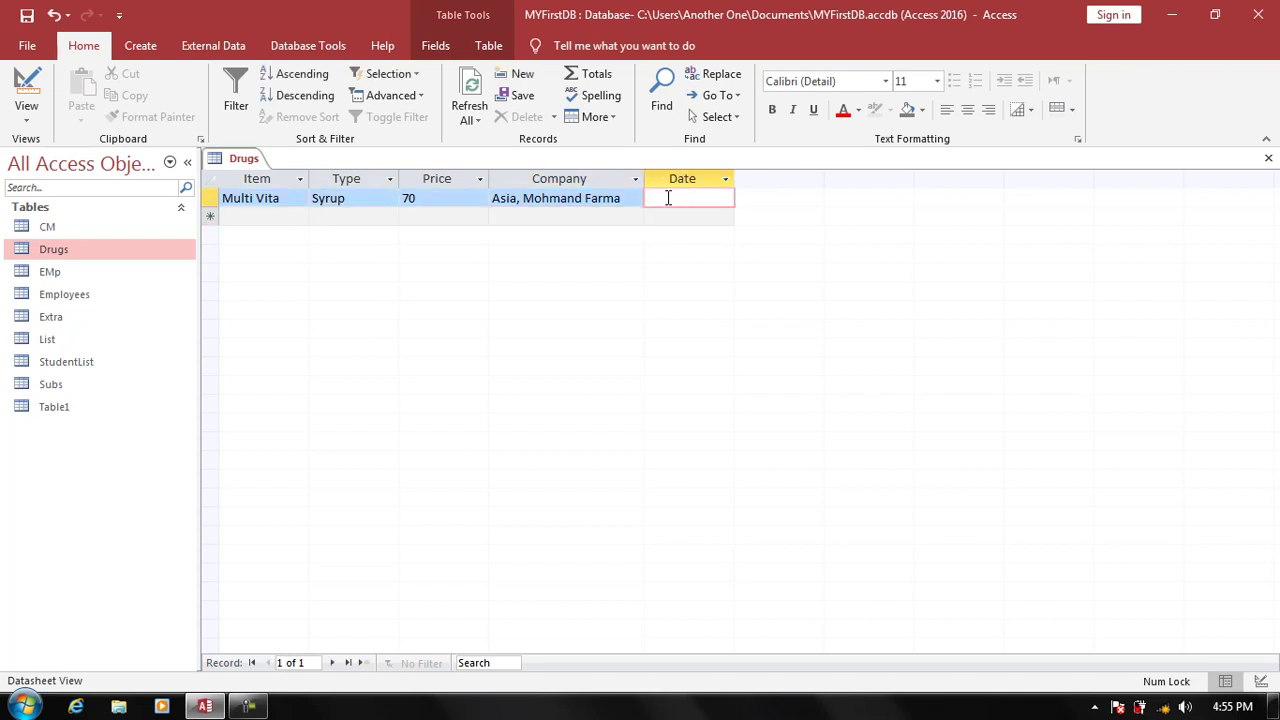
# - Check the Company choices for a new record without picking any, then close the Drugs table
pyautogui.click(550, 219)
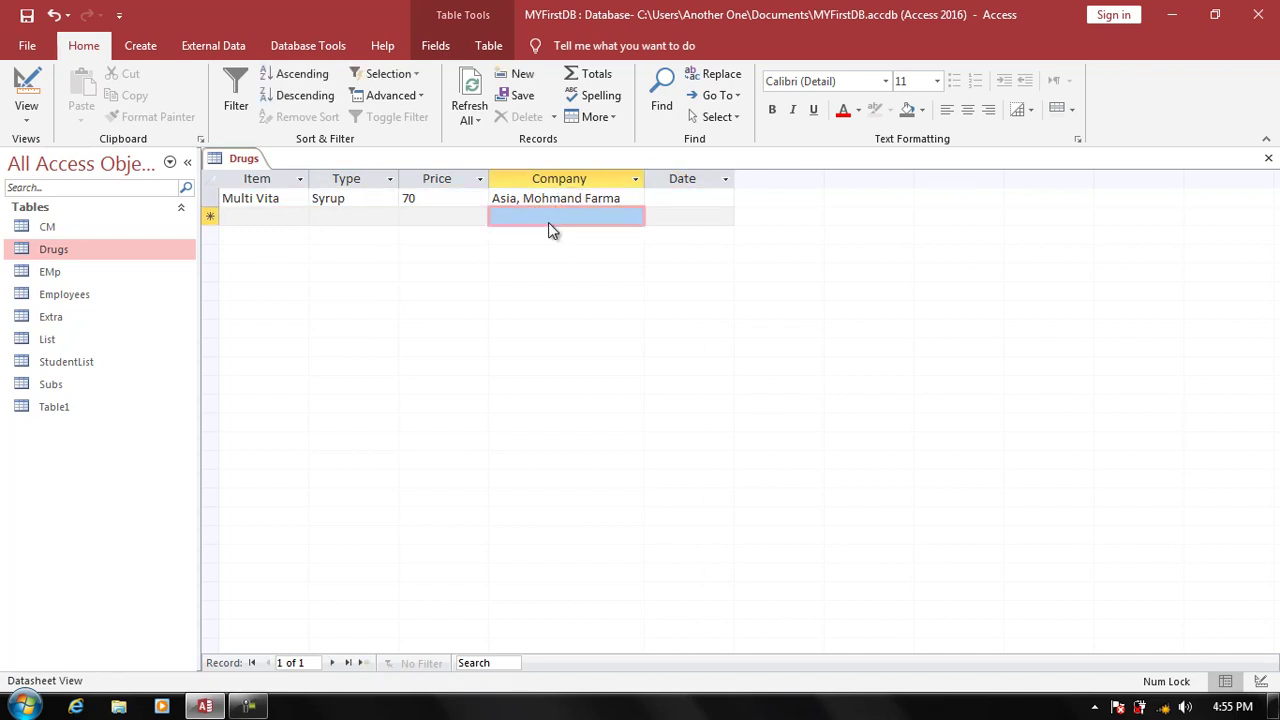
pyautogui.click(634, 217)
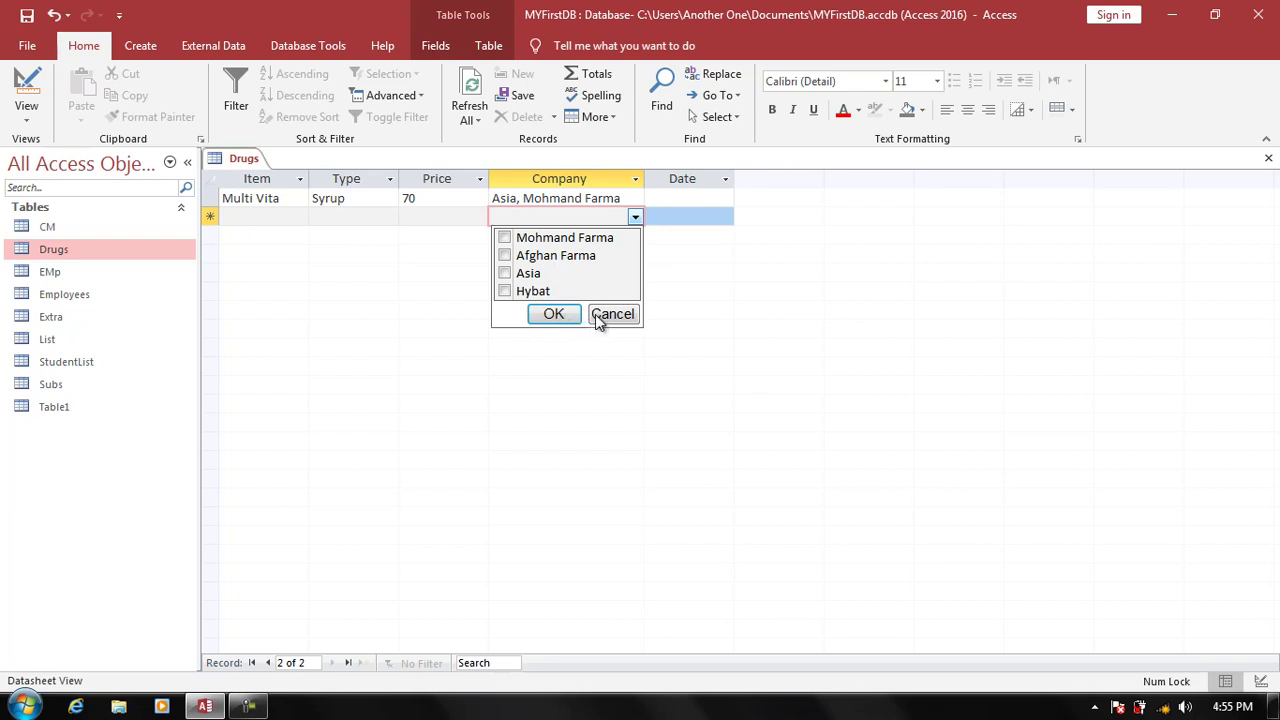
pyautogui.click(595, 314)
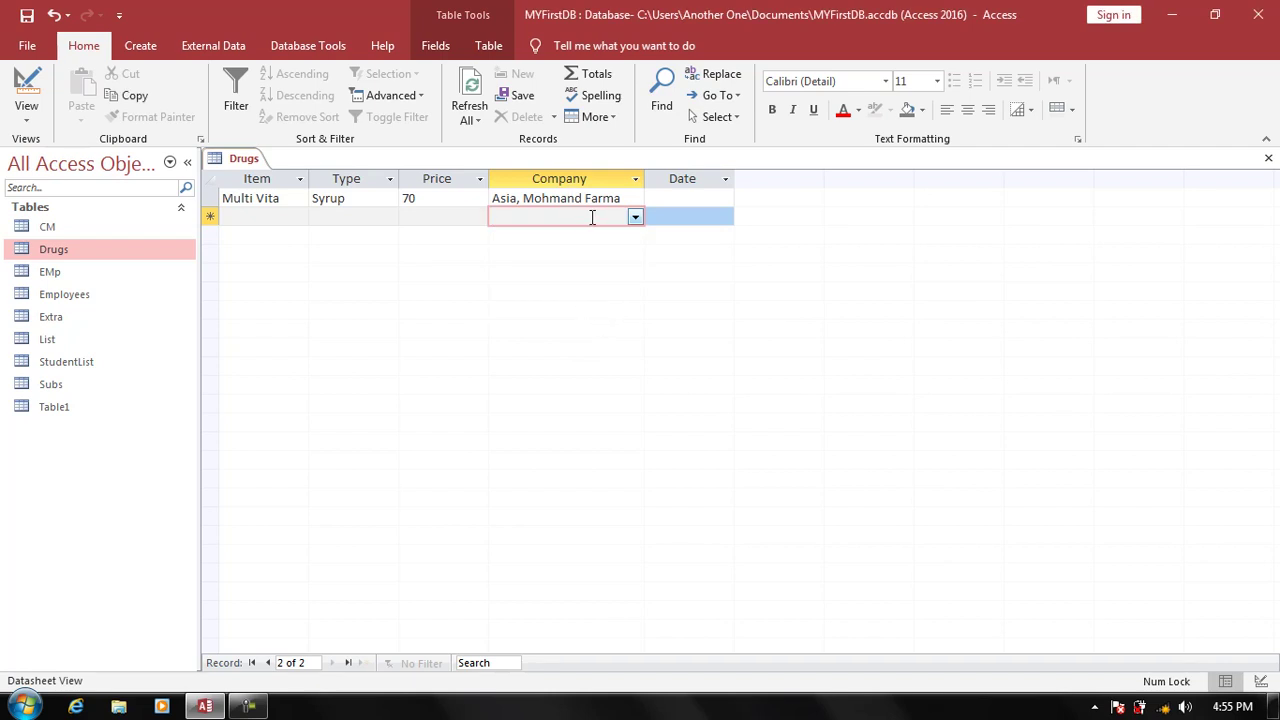
pyautogui.click(635, 217)
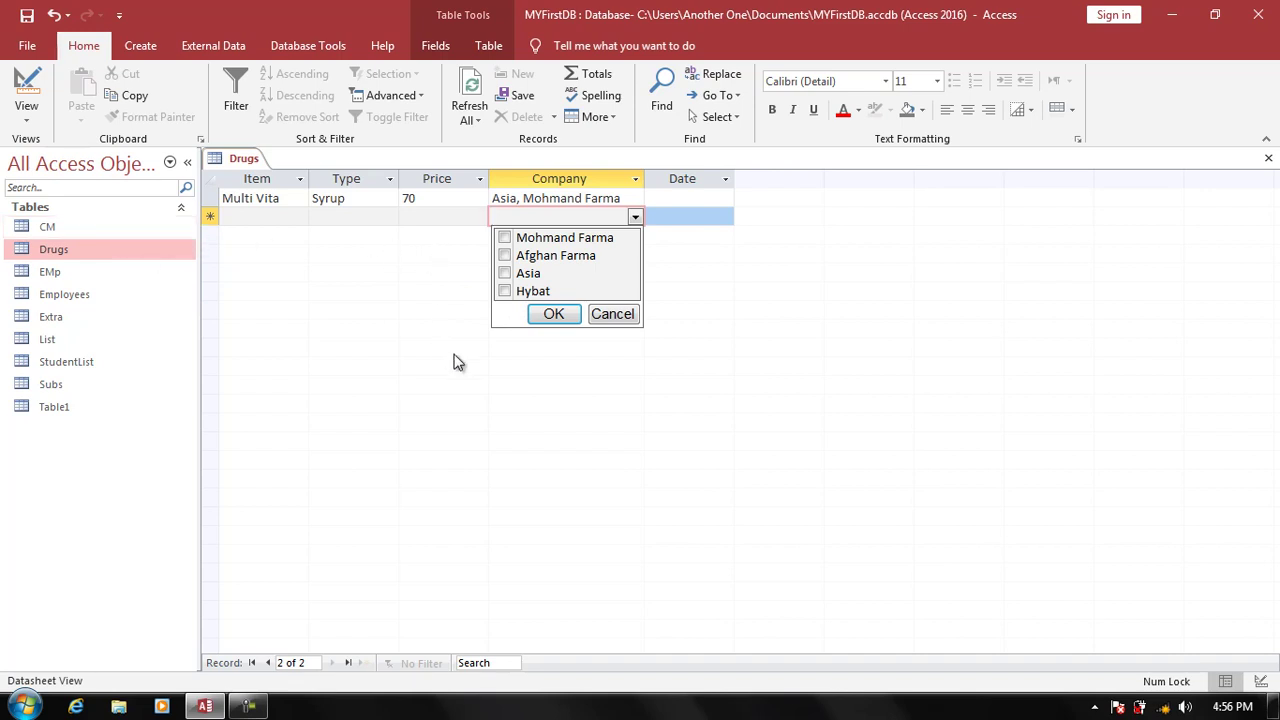
pyautogui.hotkey('ctrl', 'w')
# - Add 'Bahir Farma' as a new company row in the CM table and close it
pyautogui.click(565, 406)
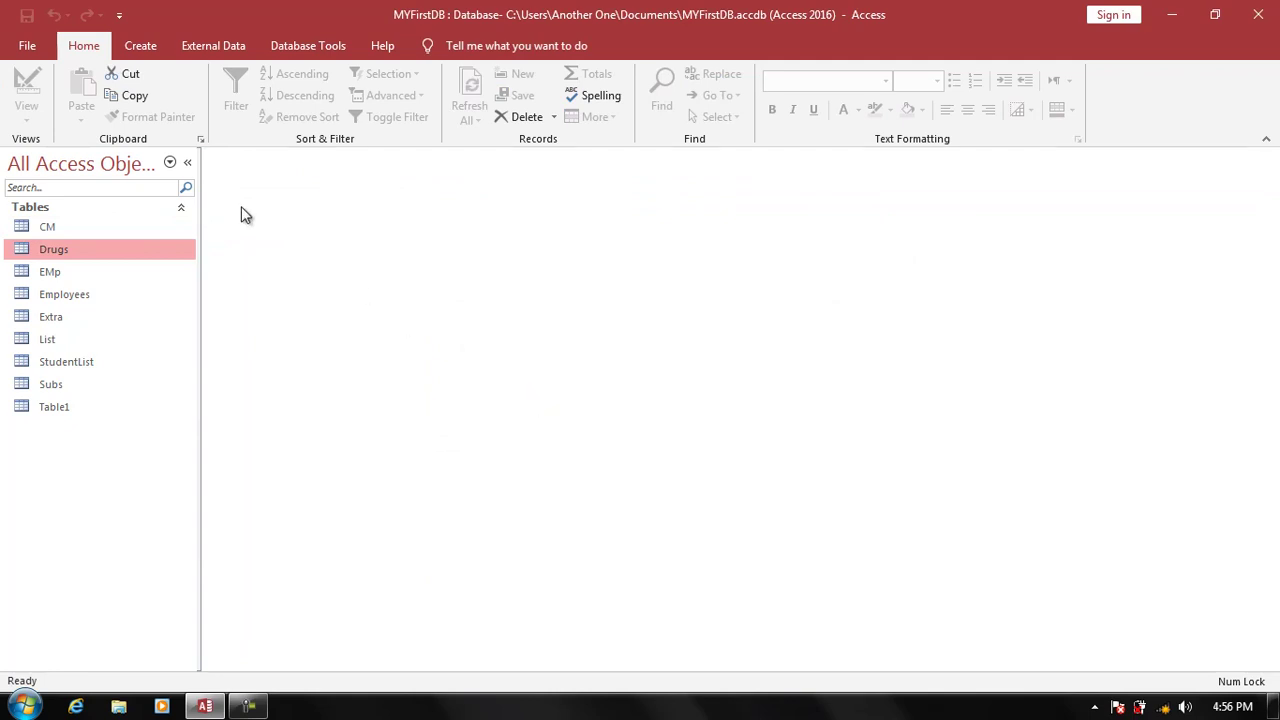
pyautogui.doubleClick(47, 226)
pyautogui.click(256, 273)
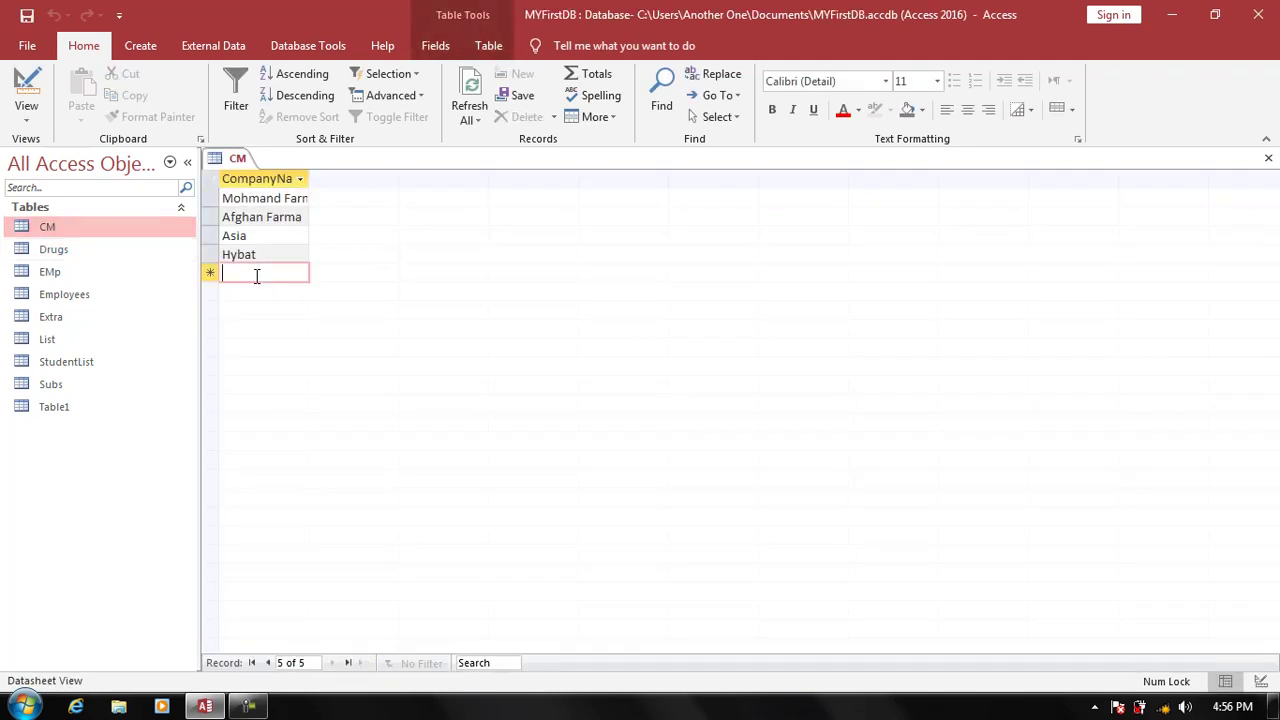
pyautogui.write('B')
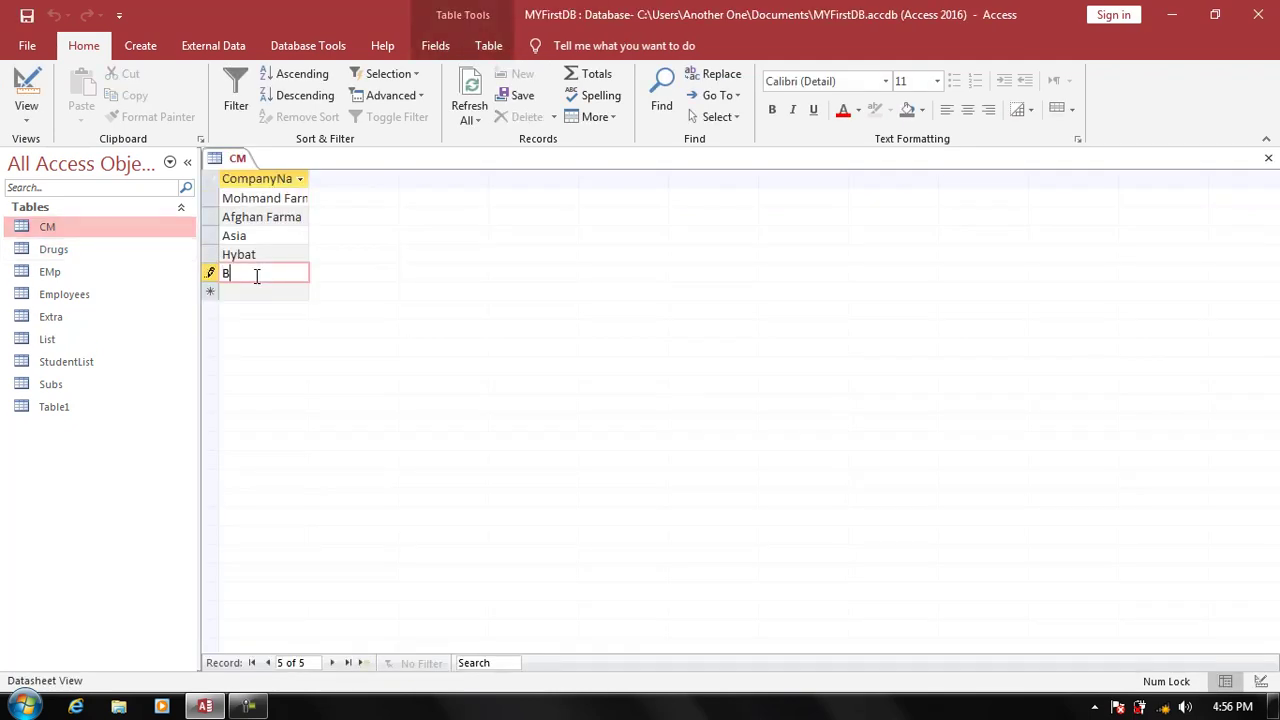
pyautogui.write('ahir ')
pyautogui.write('F')
pyautogui.write('arma')
pyautogui.hotkey('ctrl', 'w')
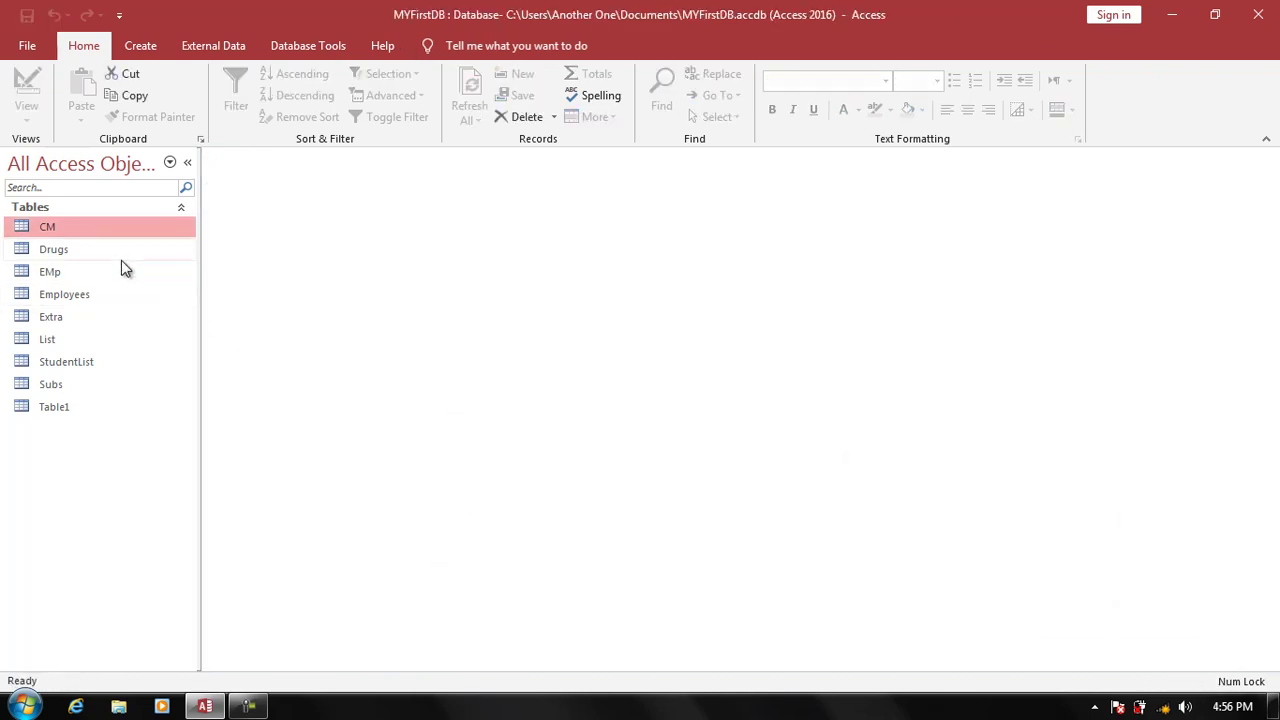
pyautogui.click(101, 255)
pyautogui.doubleClick(104, 262)
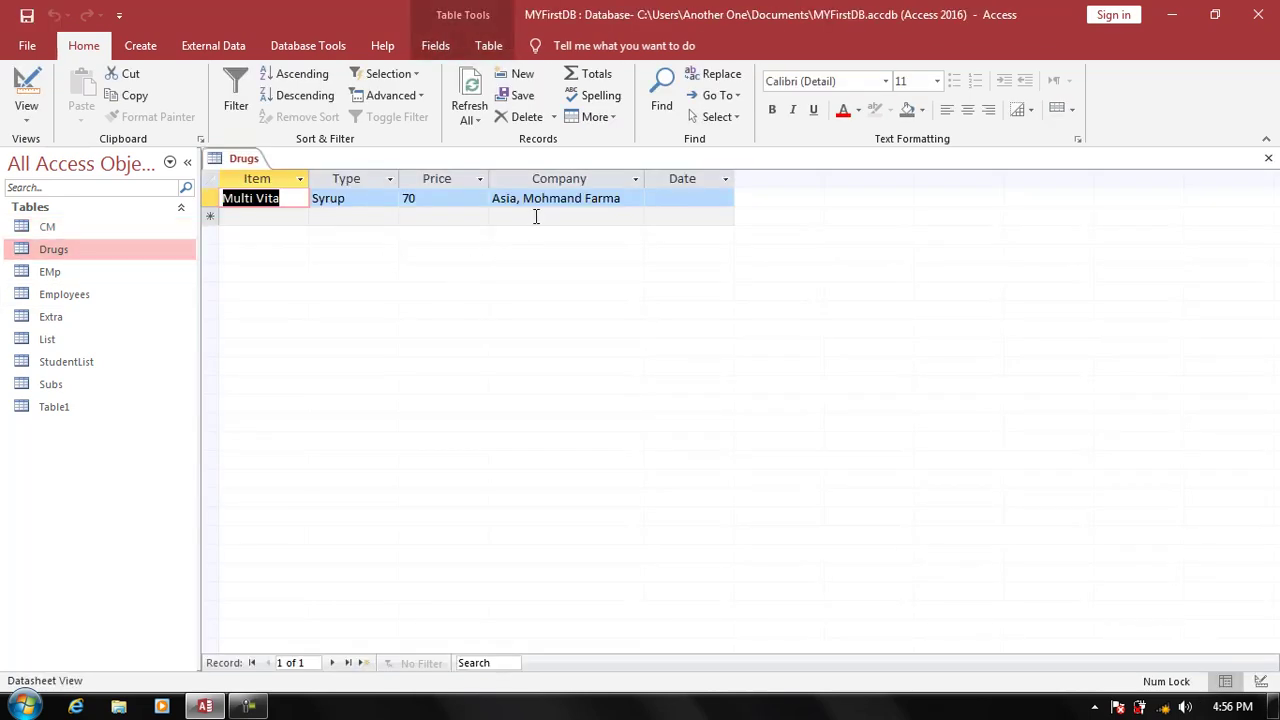
pyautogui.click(620, 215)
pyautogui.click(635, 216)
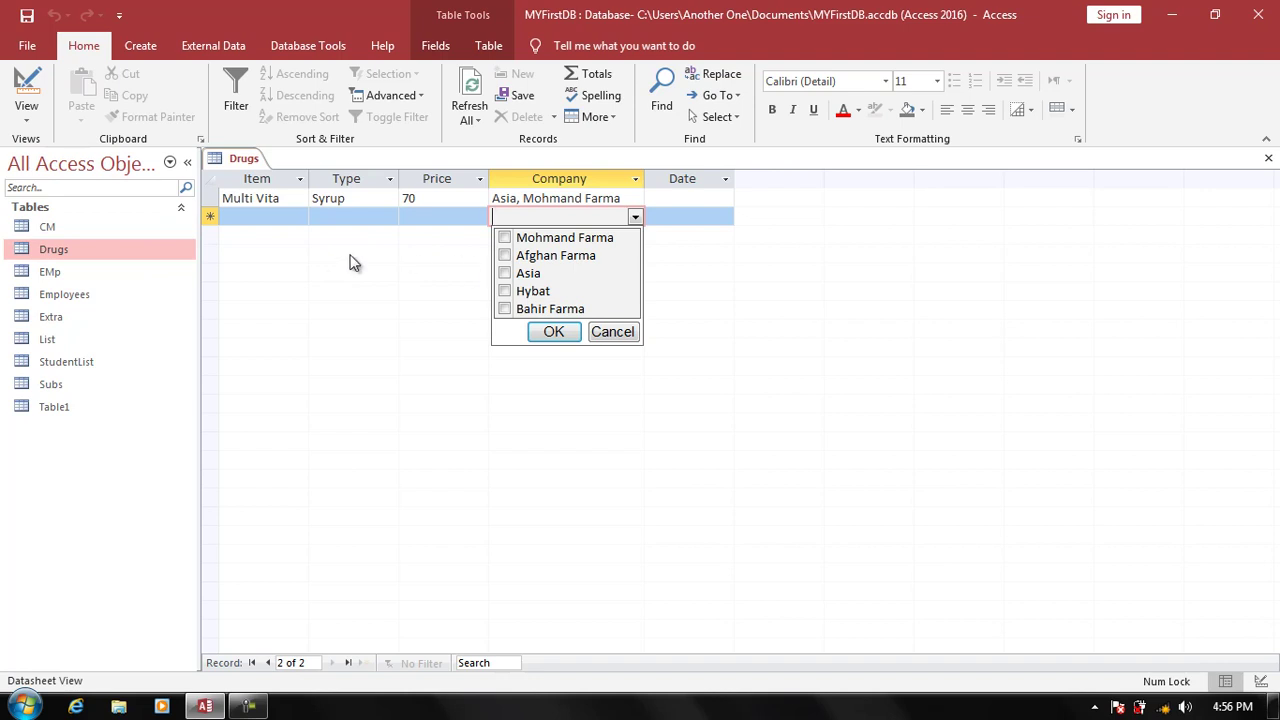
pyautogui.click(608, 336)
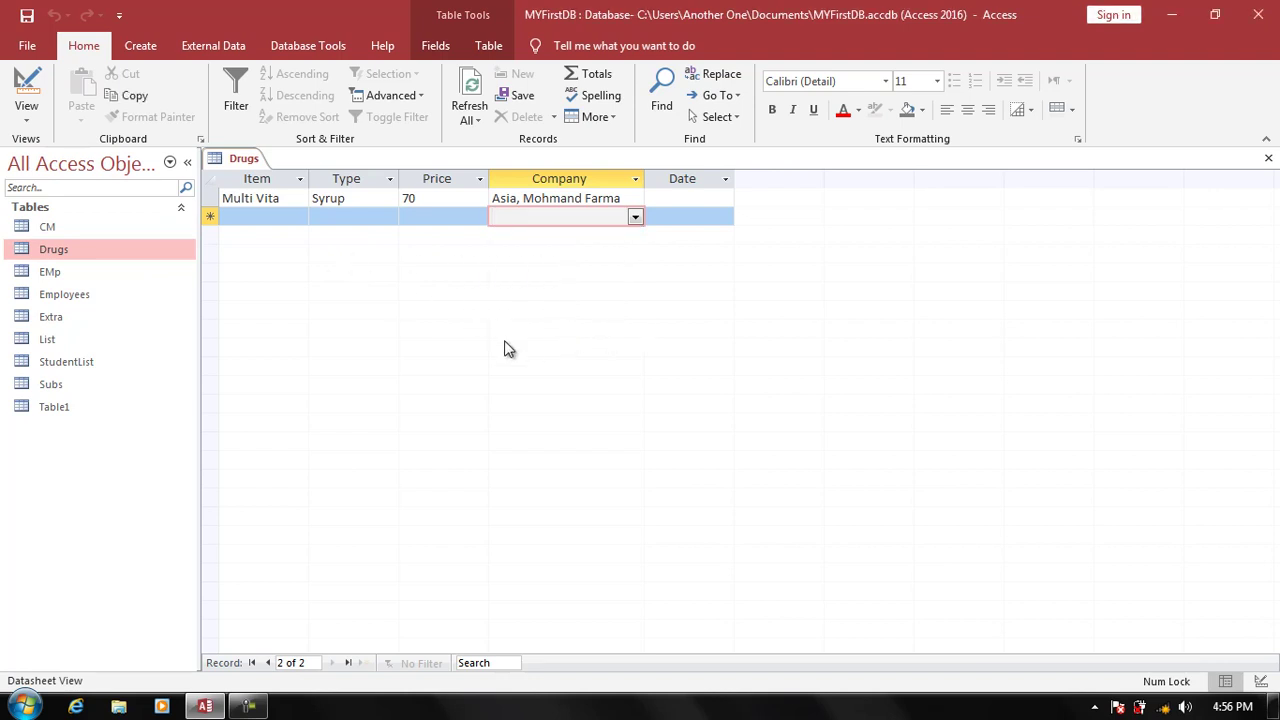
pyautogui.hotkey('ctrl', 'w')
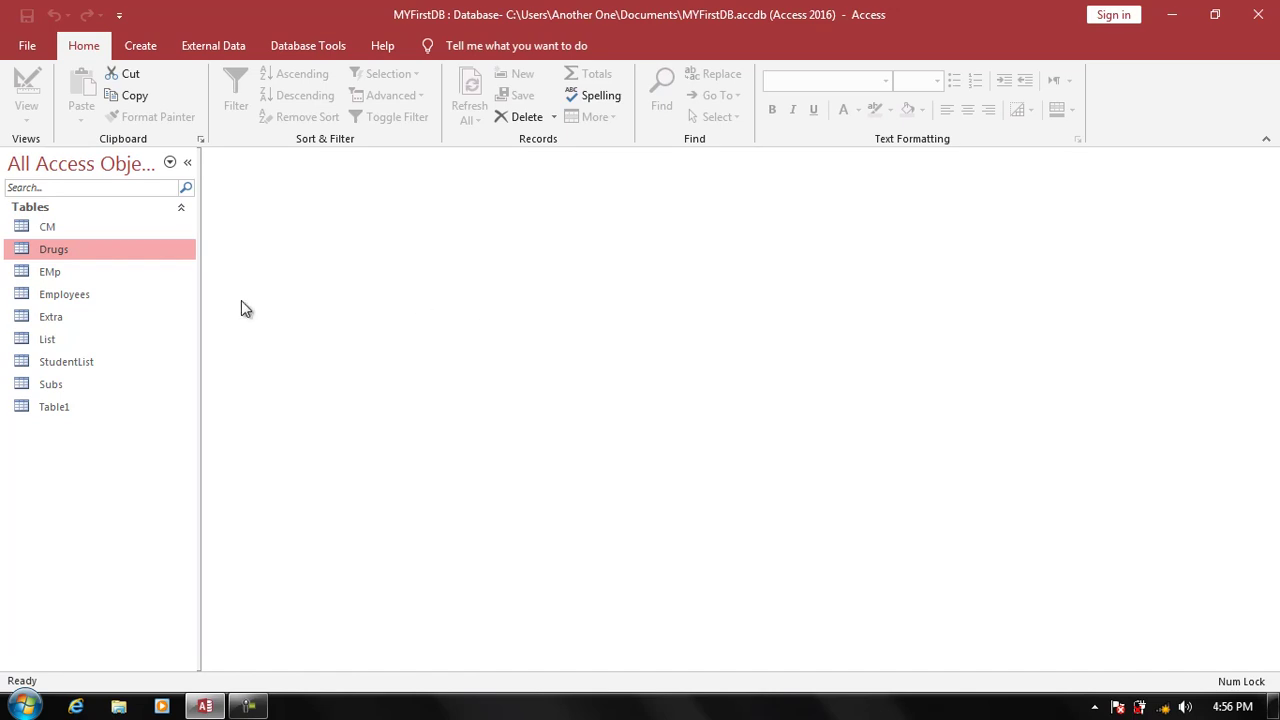
# - Open the Drugs table and delete the Multi Vita record
pyautogui.rightClick(74, 256)
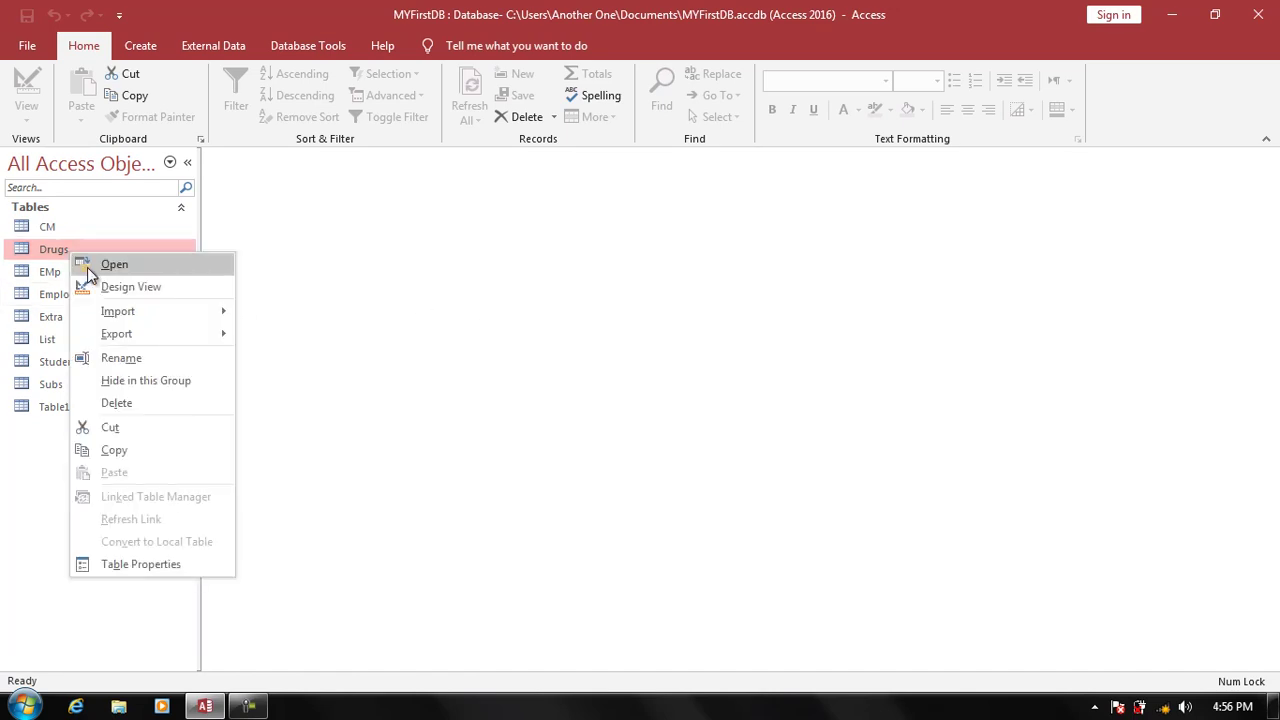
pyautogui.click(82, 264)
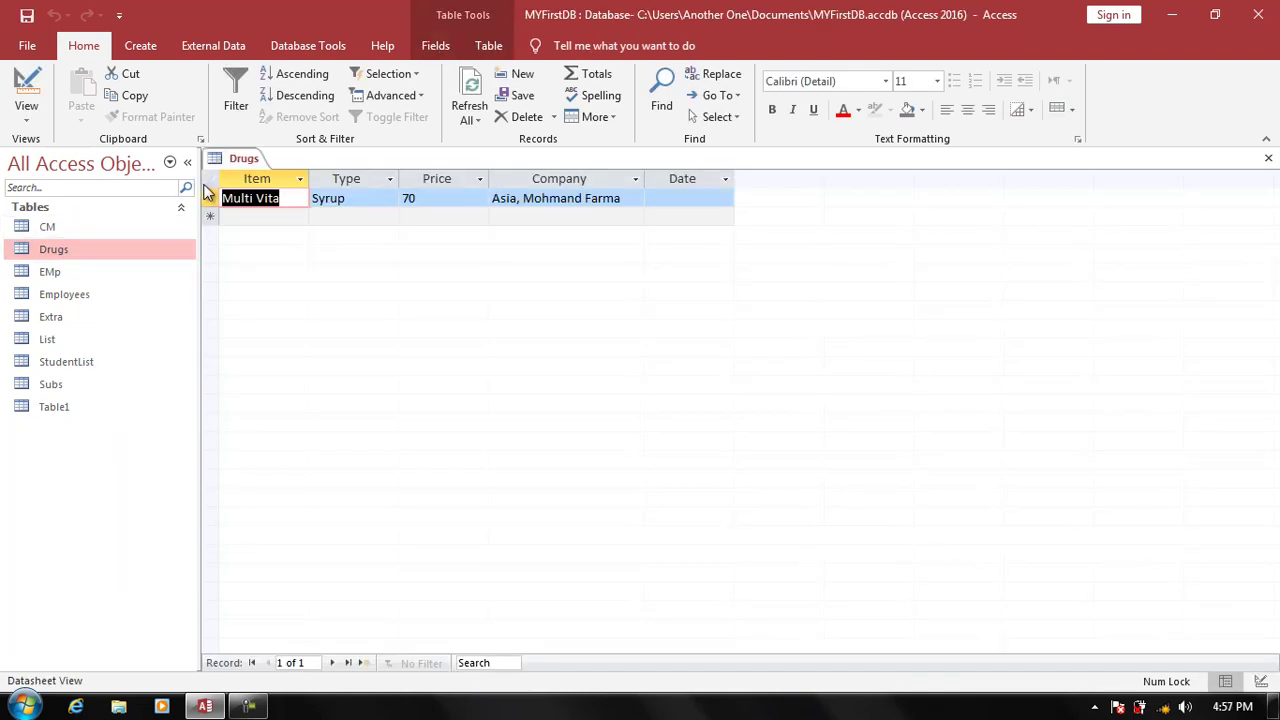
pyautogui.click(210, 198)
pyautogui.press('Delete')
pyautogui.press('Return')
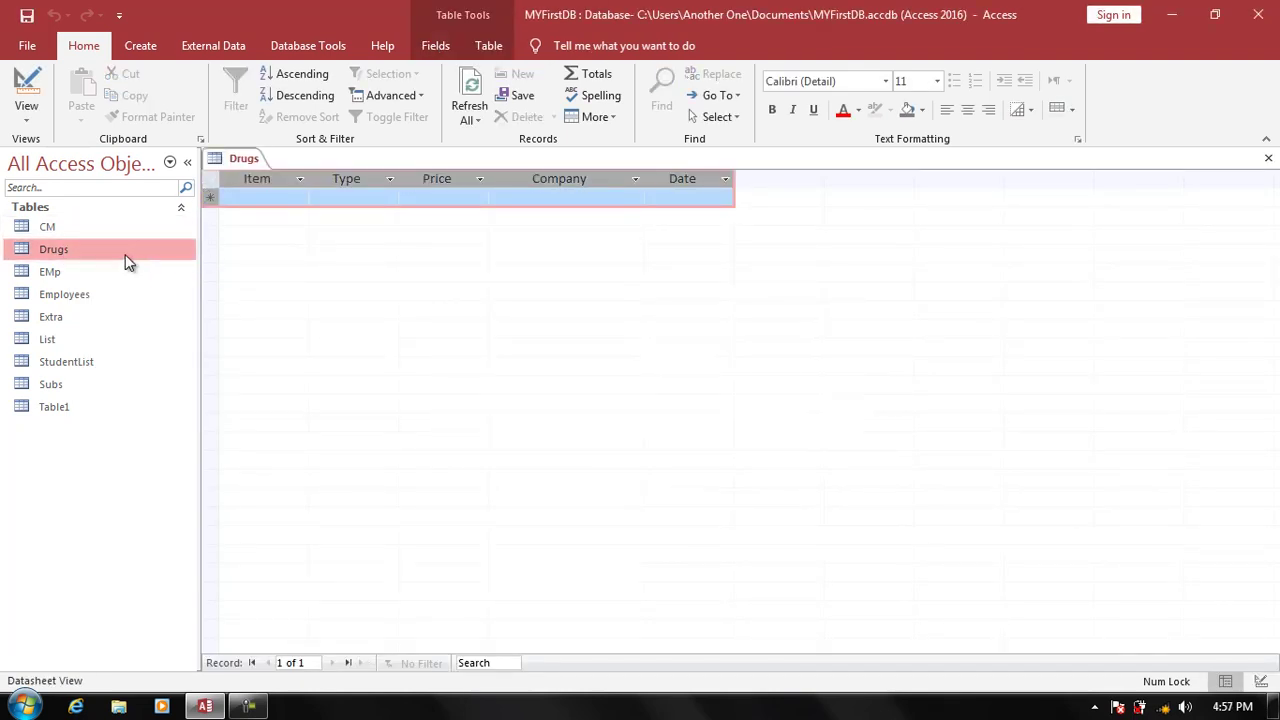
# - In Drugs Design View, try the Lookup Wizard on the Company field and dismiss the relationship warning
pyautogui.rightClick(125, 254)
pyautogui.click(165, 288)
pyautogui.click(300, 264)
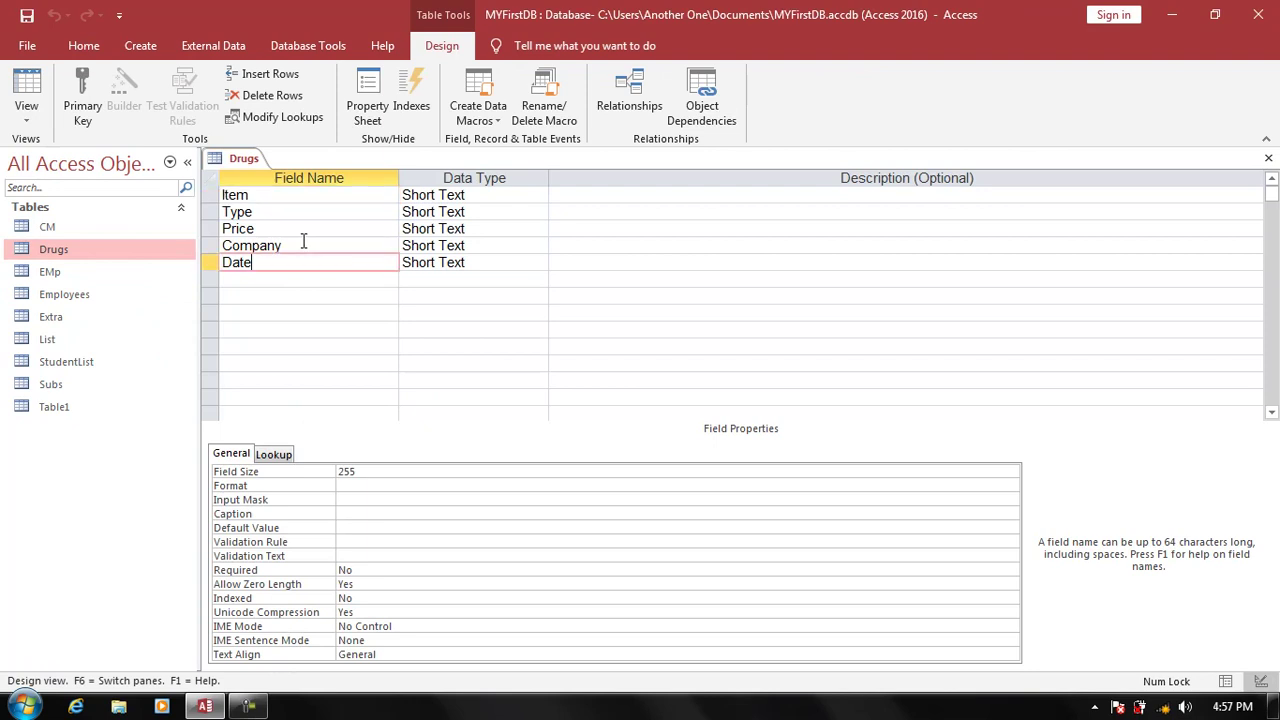
pyautogui.click(303, 245)
pyautogui.click(538, 245)
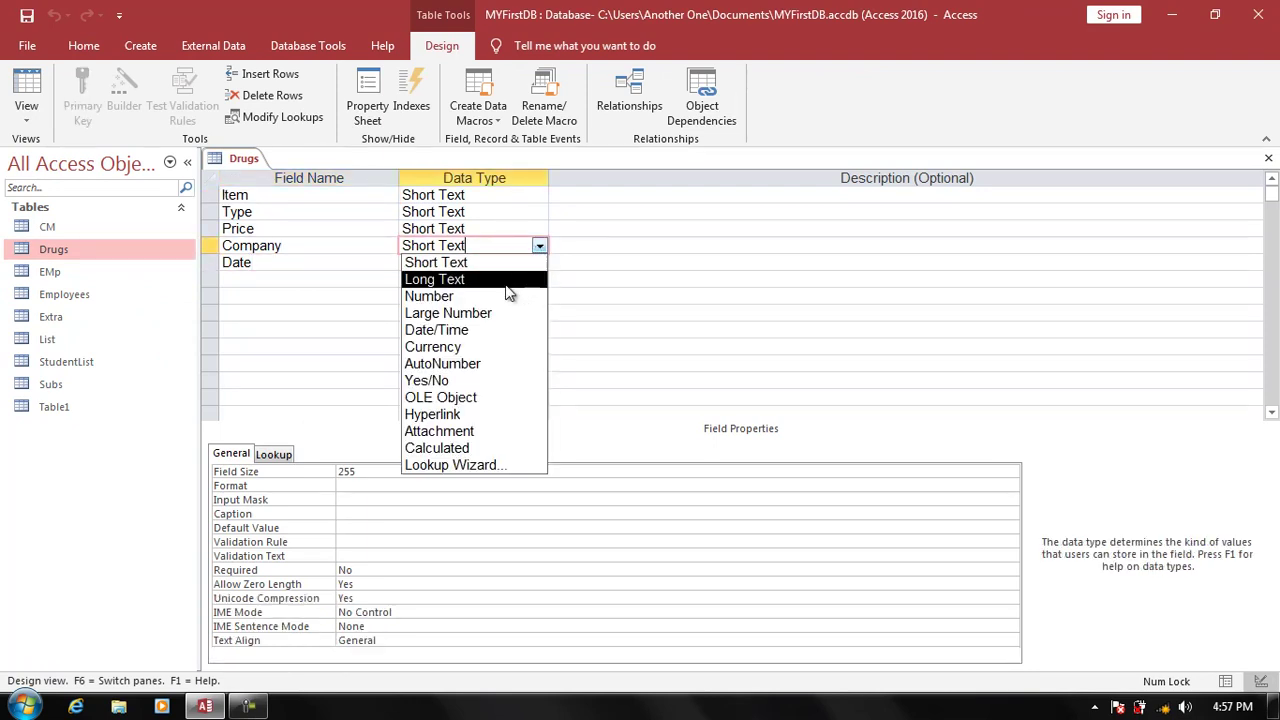
pyautogui.click(482, 475)
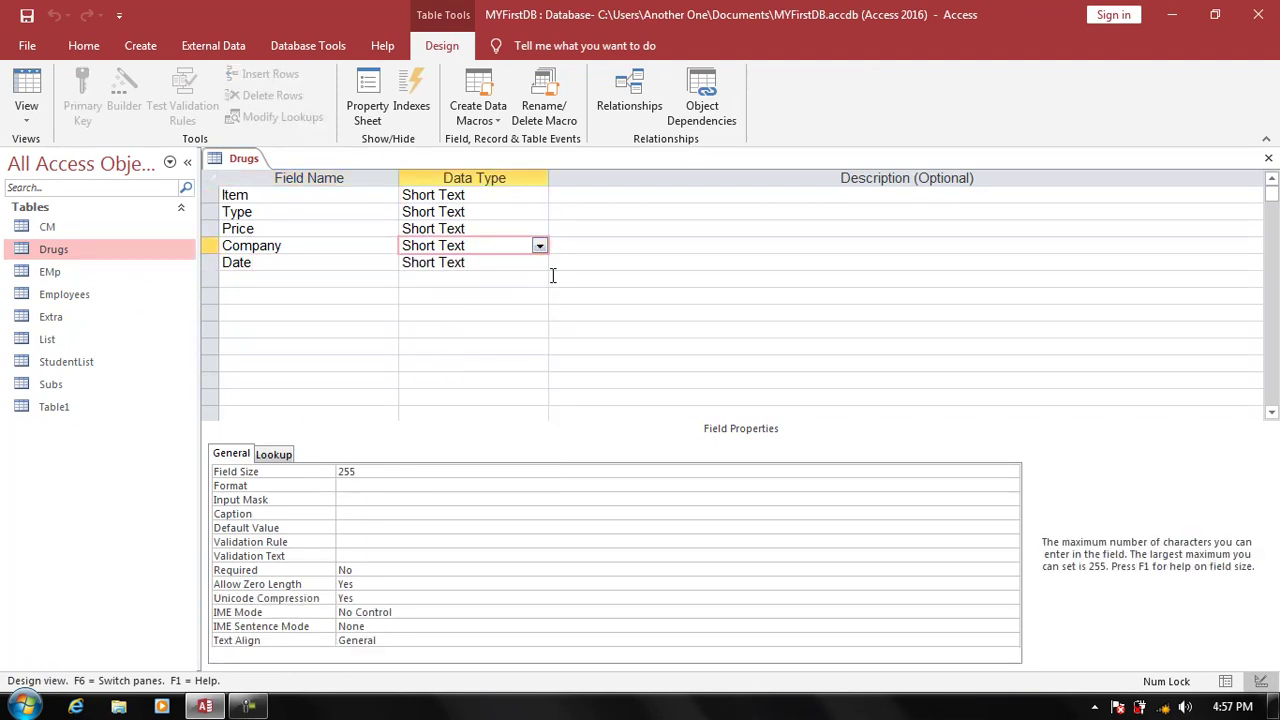
pyautogui.click(539, 245)
pyautogui.click(482, 458)
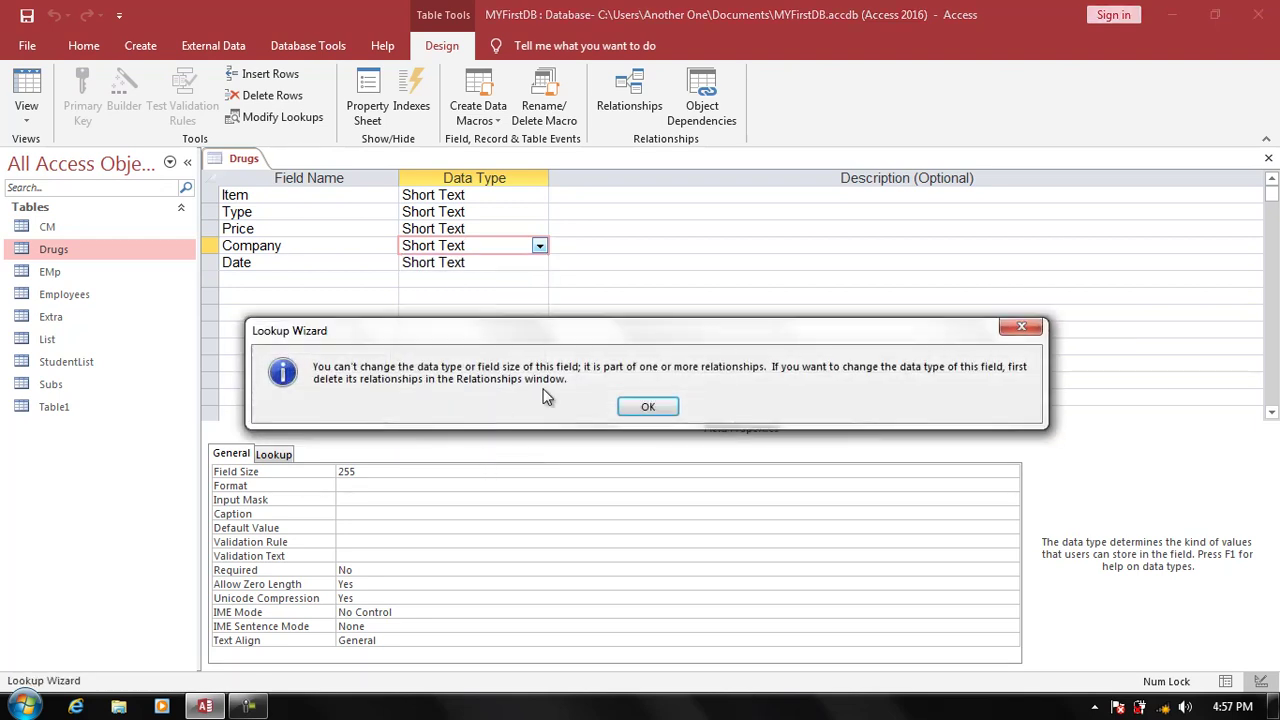
pyautogui.click(648, 406)
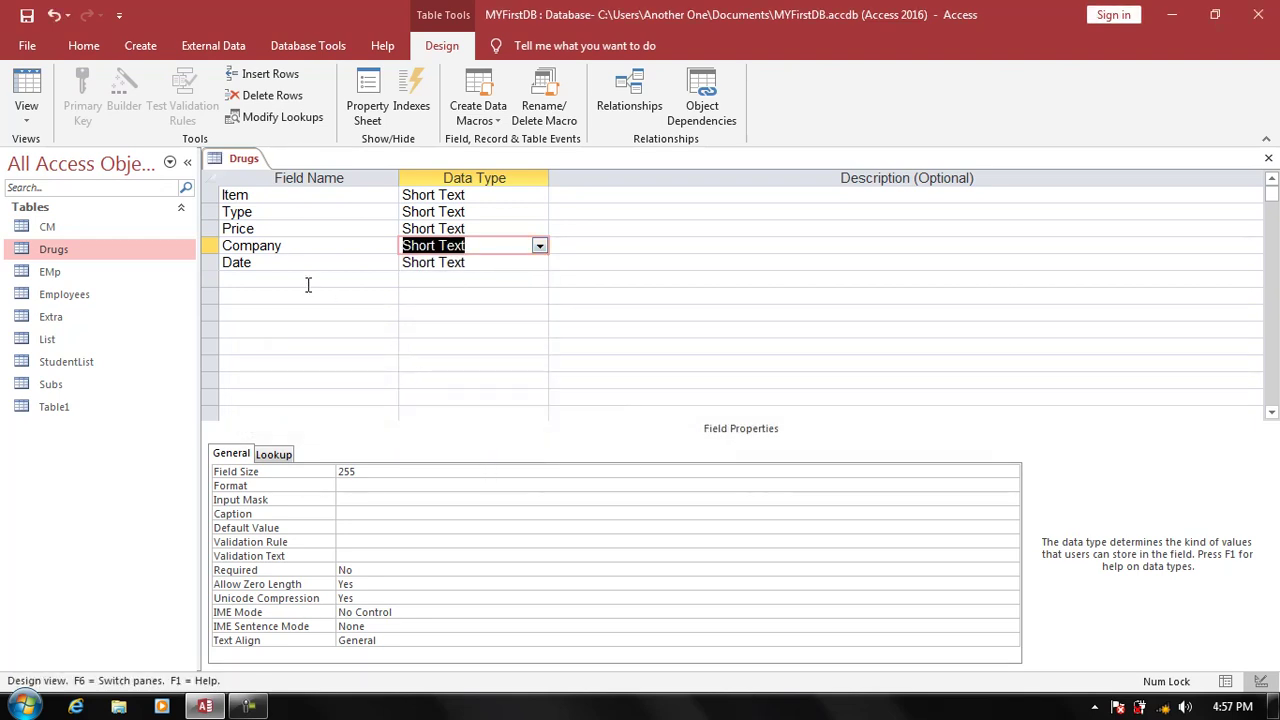
# - Change Company's Allow Multiple Values lookup setting, attempt deleting the field, and close the design
pyautogui.click(274, 454)
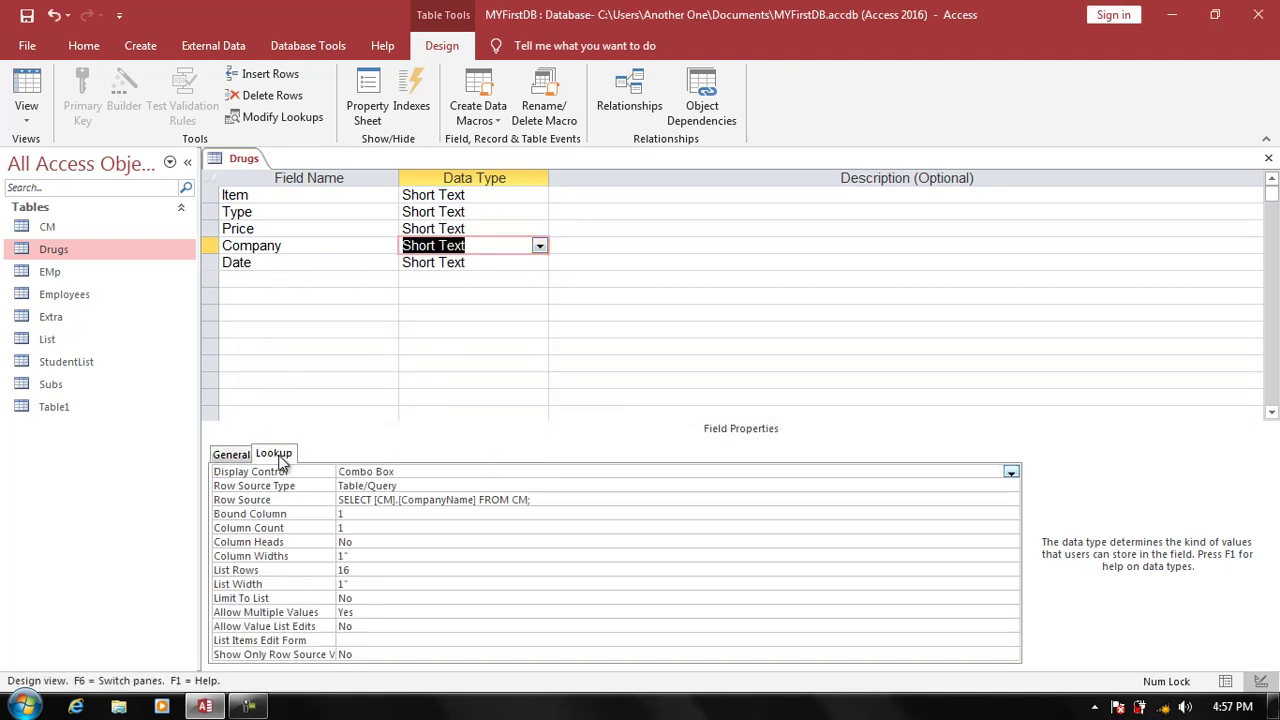
pyautogui.click(328, 613)
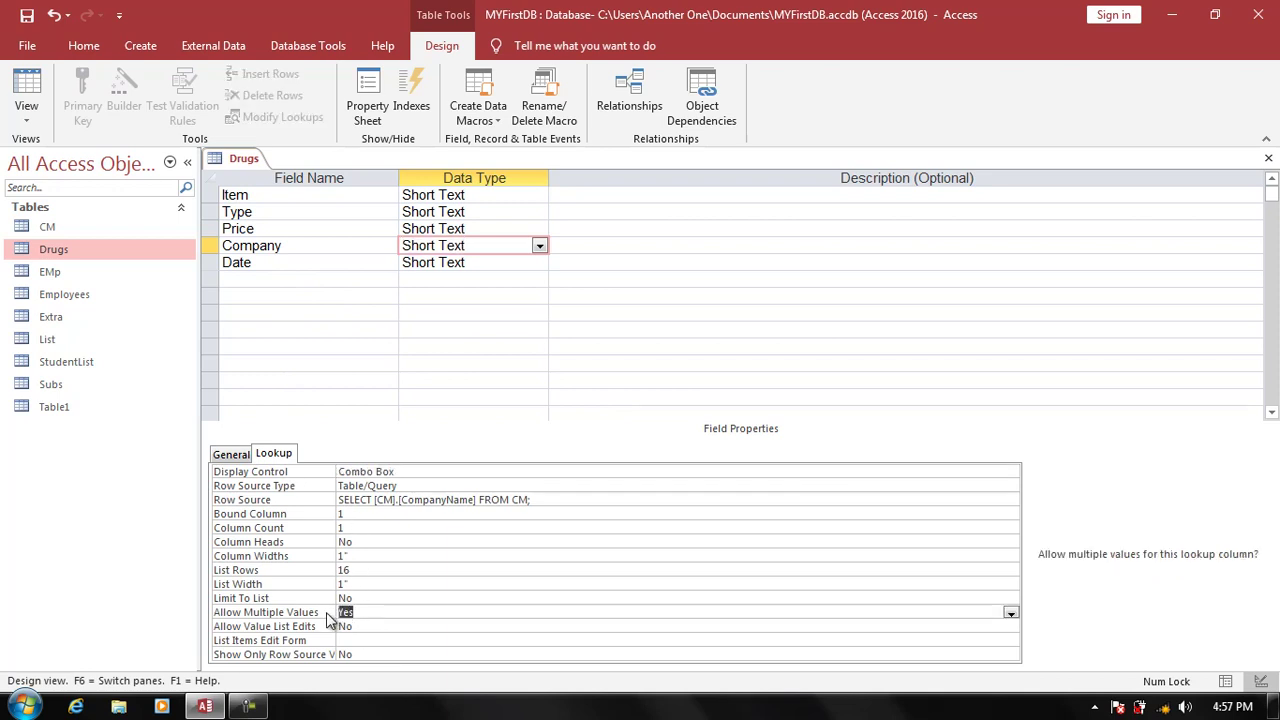
pyautogui.write('n')
pyautogui.press('Return')
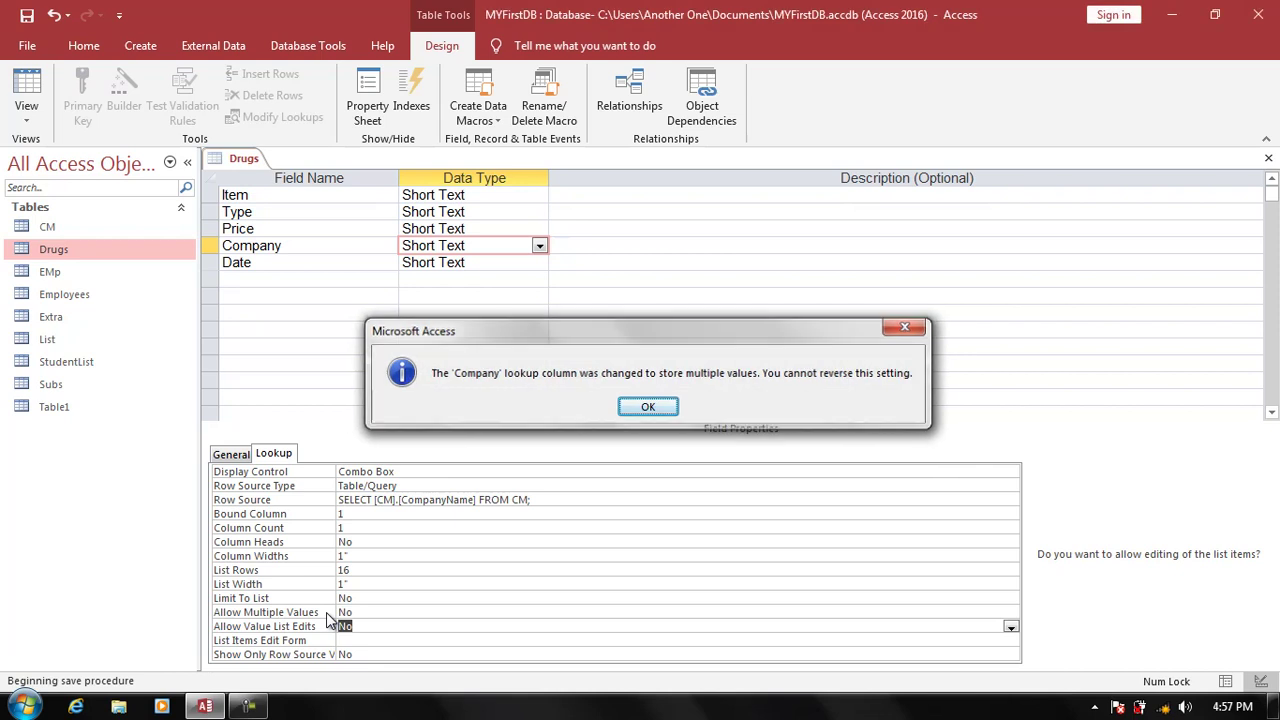
pyautogui.press('Return')
pyautogui.click(212, 245)
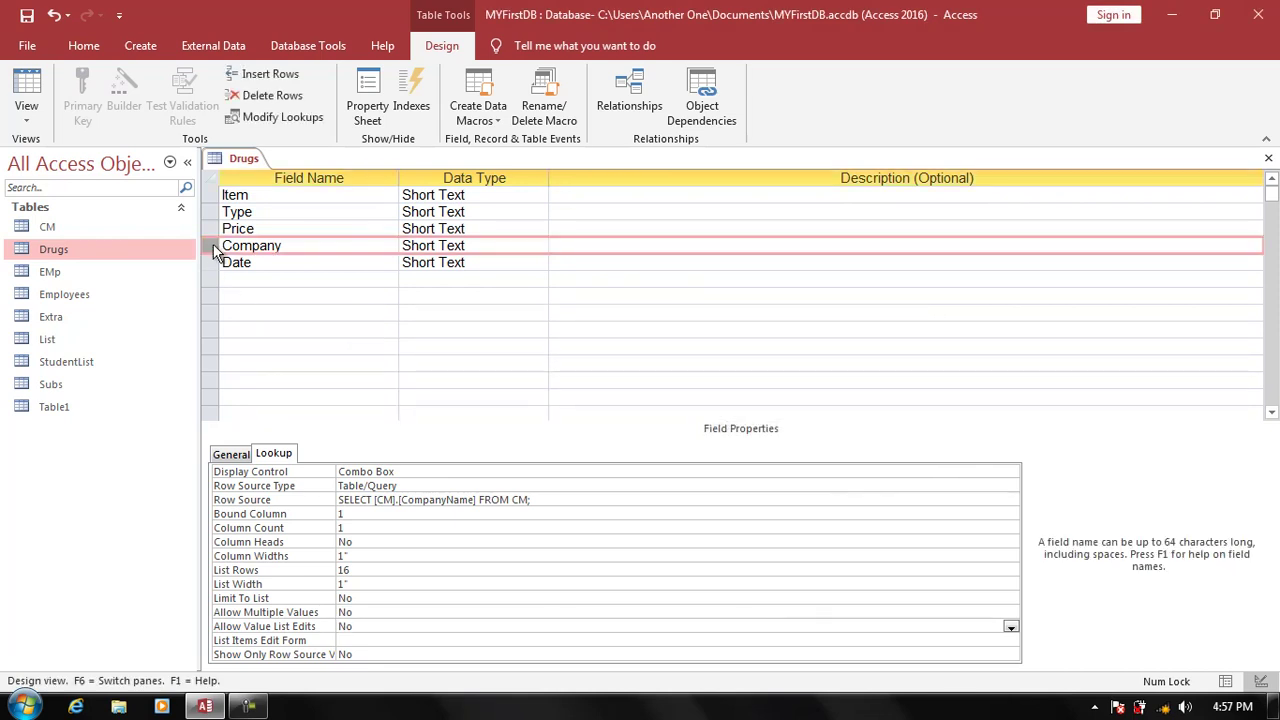
pyautogui.press('Delete')
pyautogui.press('Return')
pyautogui.hotkey('ctrl', 'w')
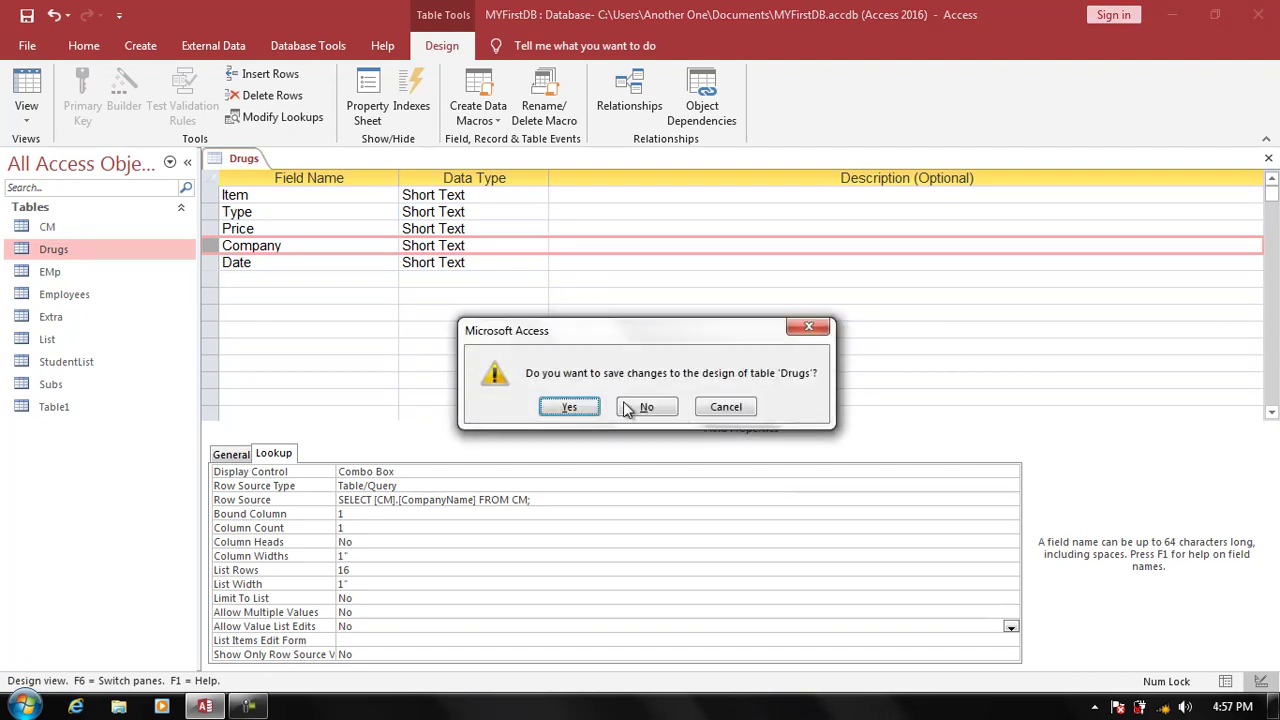
# - Discard the design changes, reopen Drugs in Design View, and try deleting the Company field
pyautogui.click(646, 407)
pyautogui.click(125, 278)
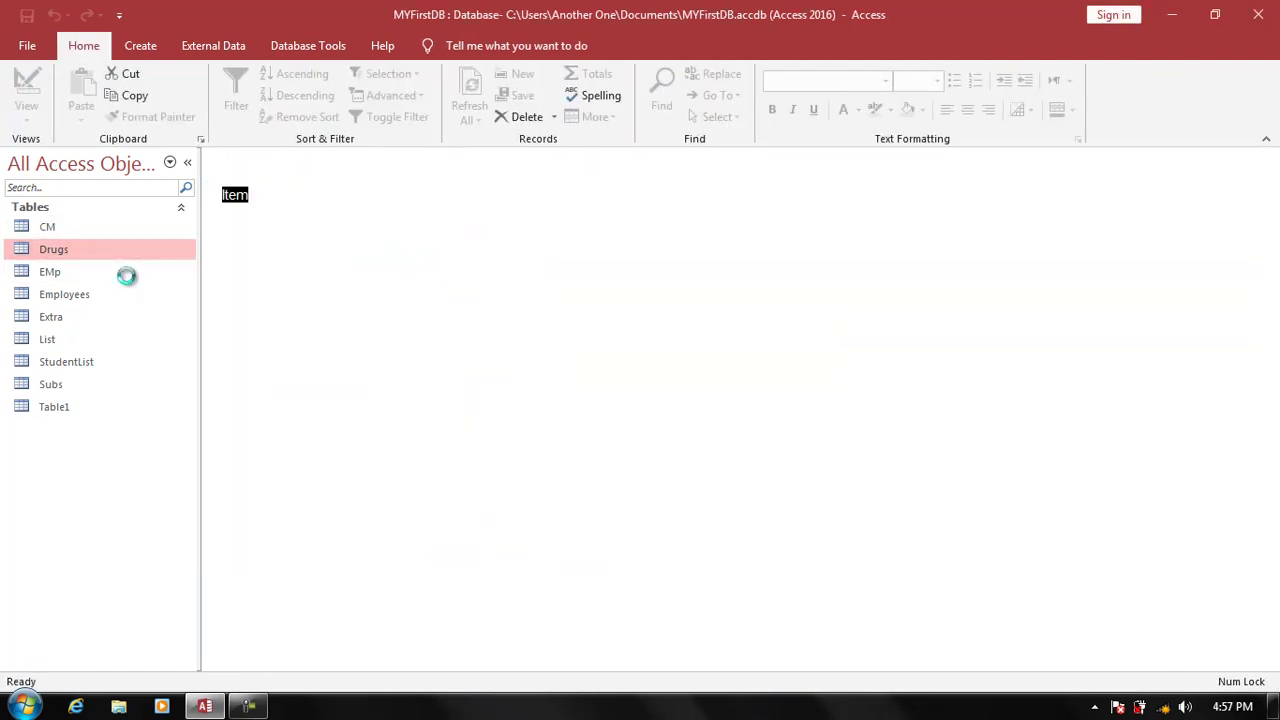
pyautogui.click(210, 250)
pyautogui.press('Delete')
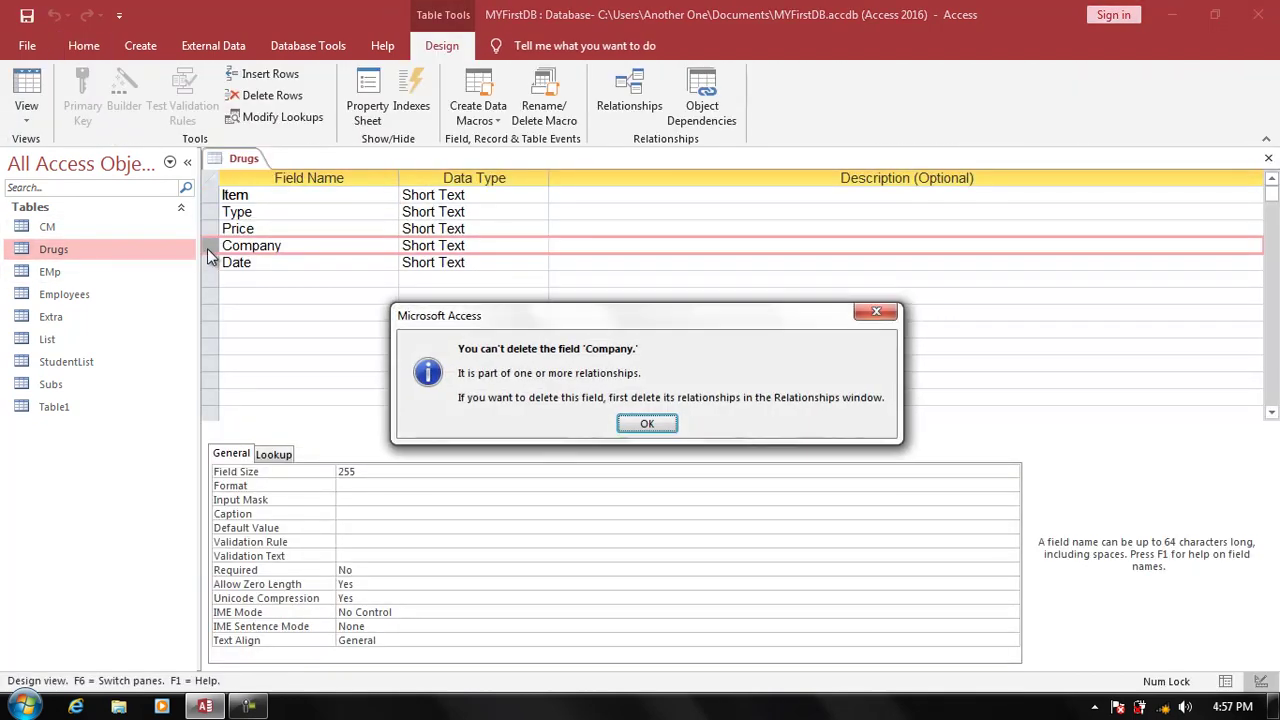
pyautogui.press('Return')
pyautogui.press('Delete')
pyautogui.click(647, 423)
# - In Database Tools > Relationships, delete the CM–Drugs relationship link permanently
pyautogui.click(300, 47)
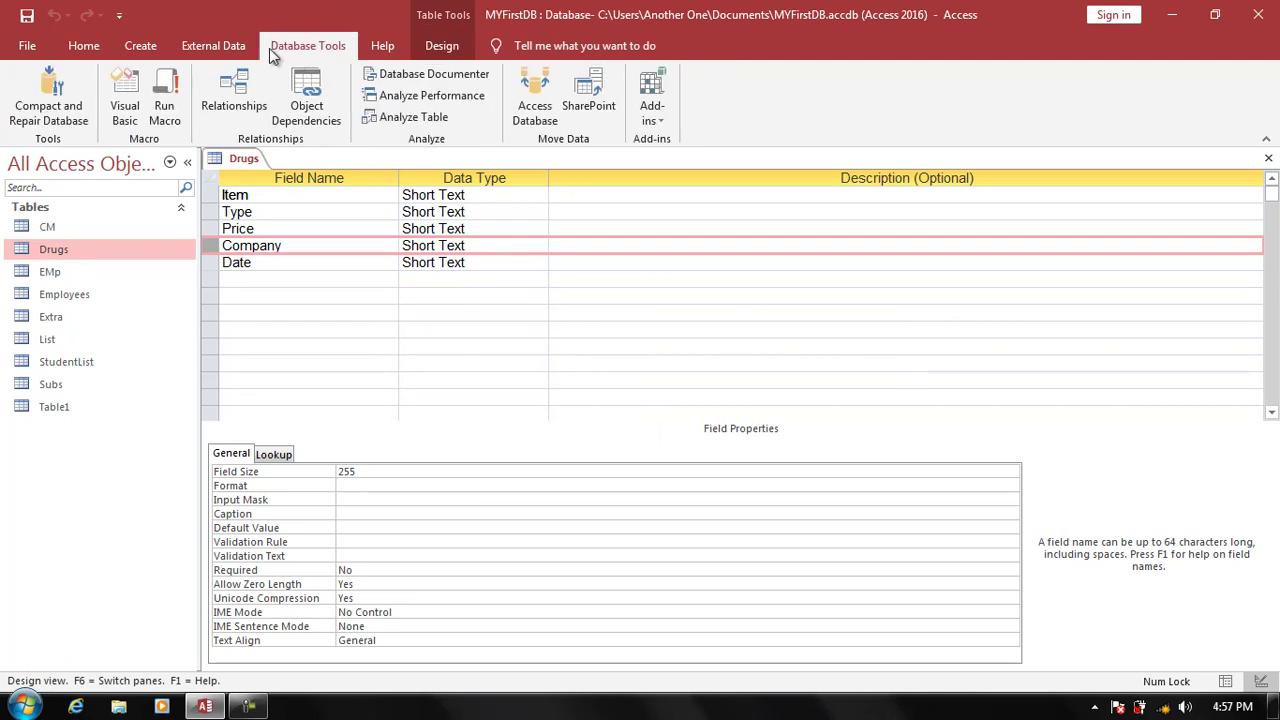
pyautogui.click(250, 90)
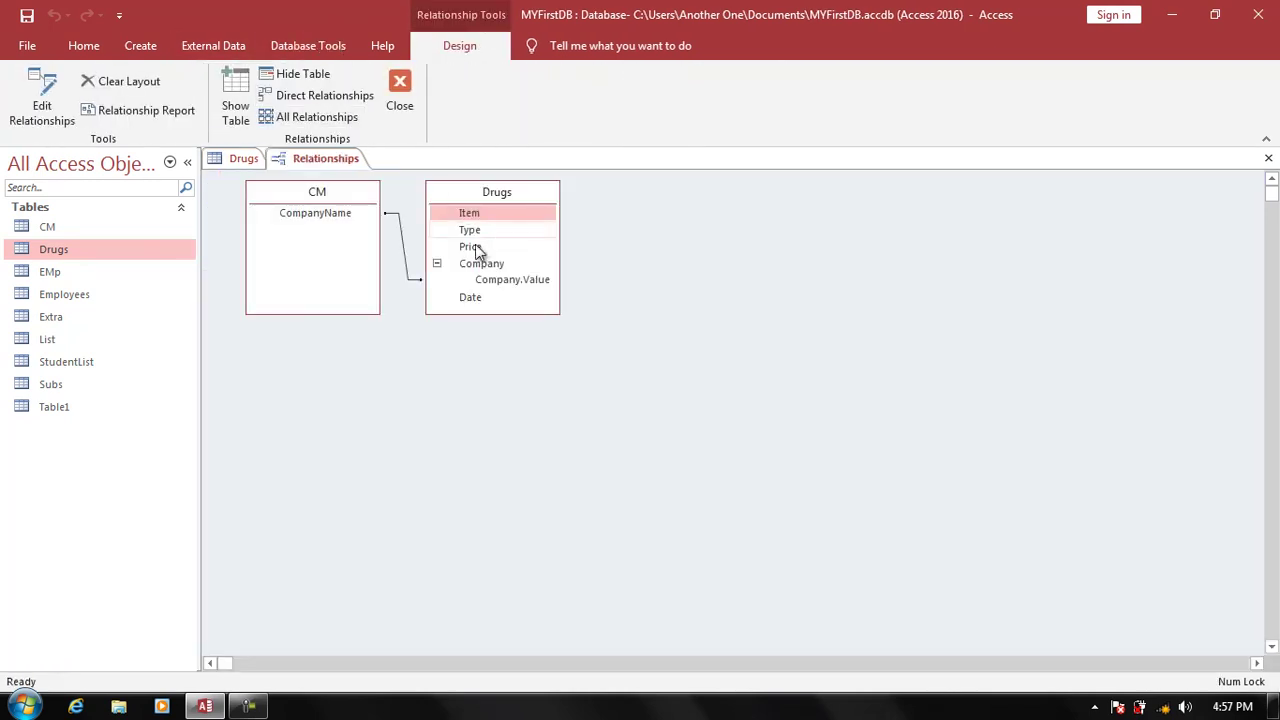
pyautogui.rightClick(405, 249)
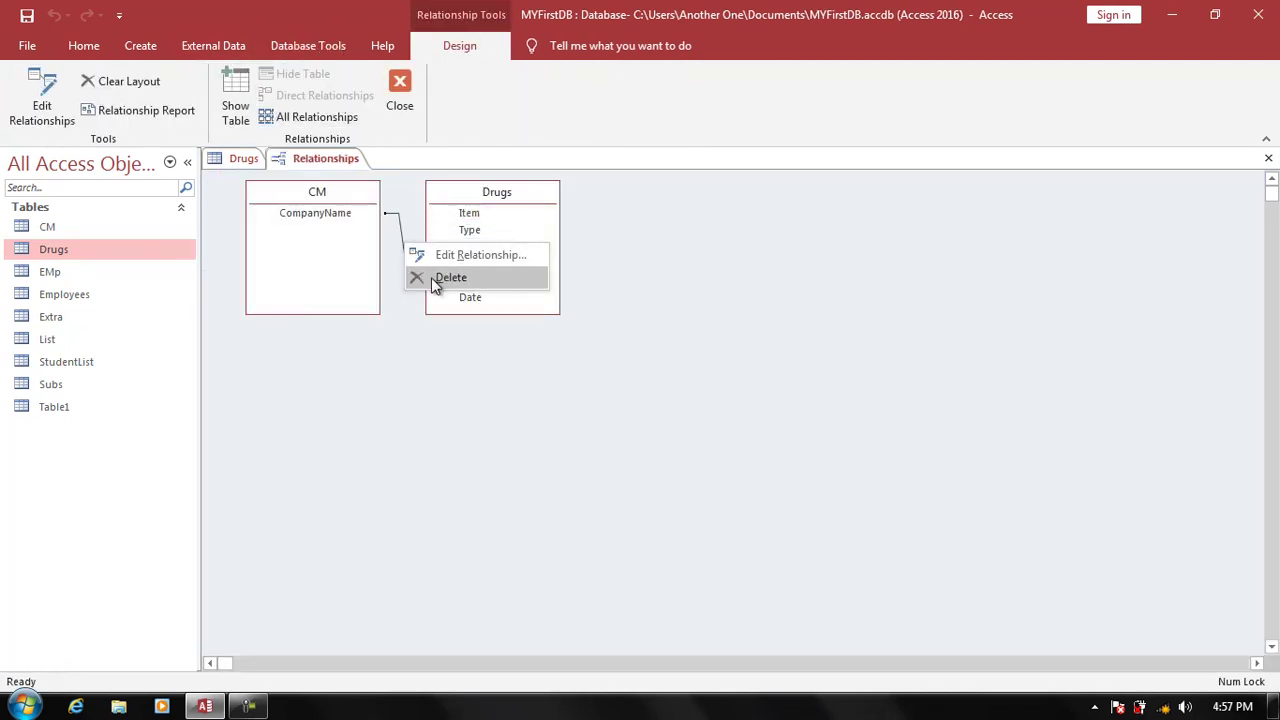
pyautogui.click(431, 277)
pyautogui.click(603, 408)
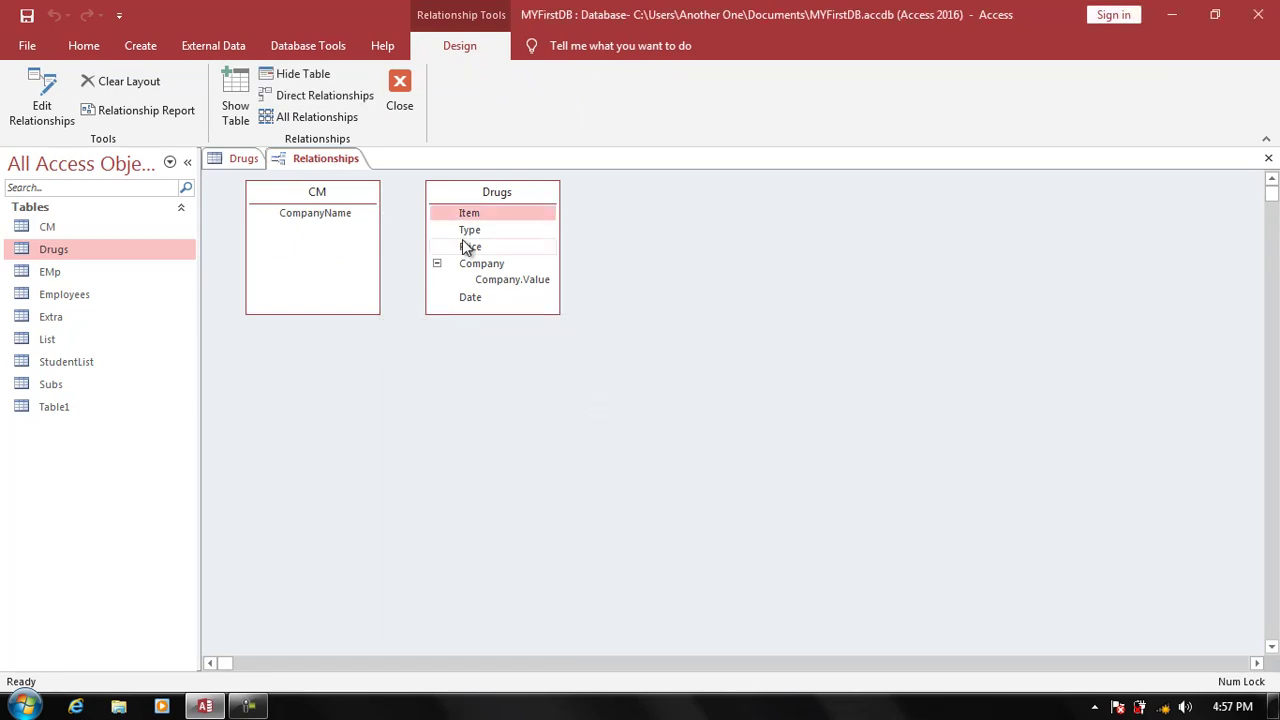
# - Delete the old Company field and add a new field named Company below Date
pyautogui.doubleClick(466, 248)
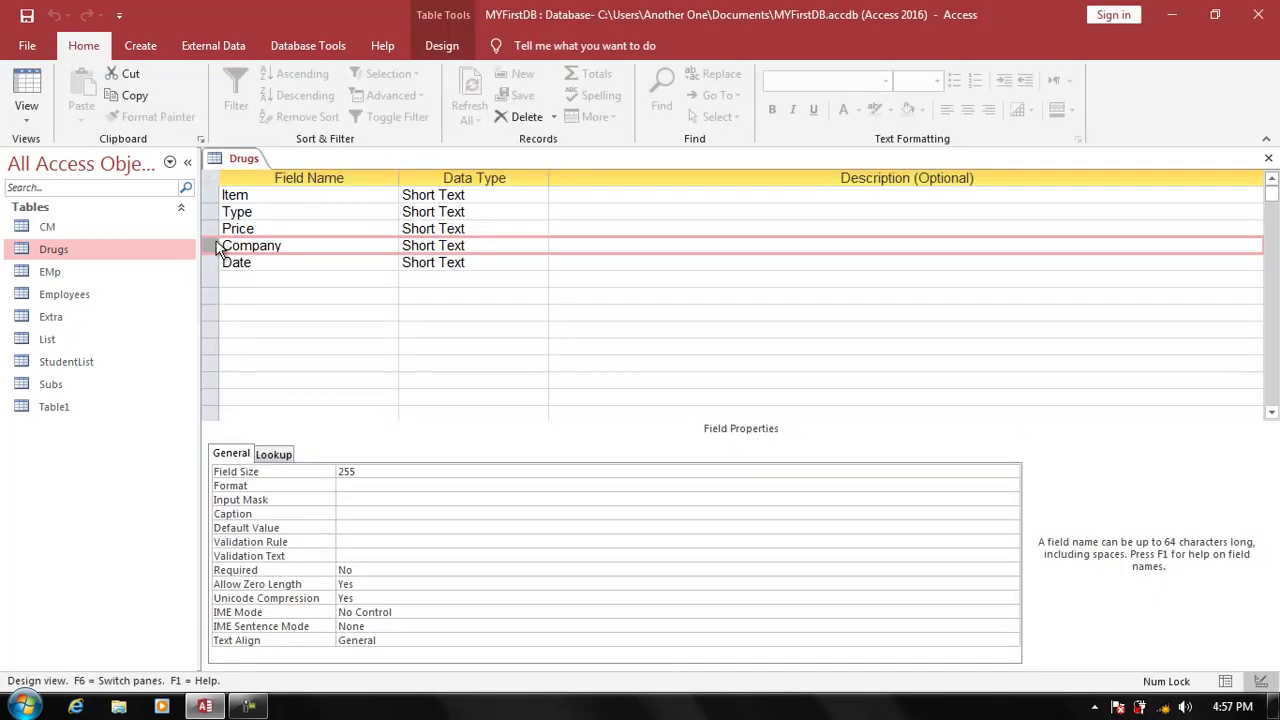
pyautogui.press('Delete')
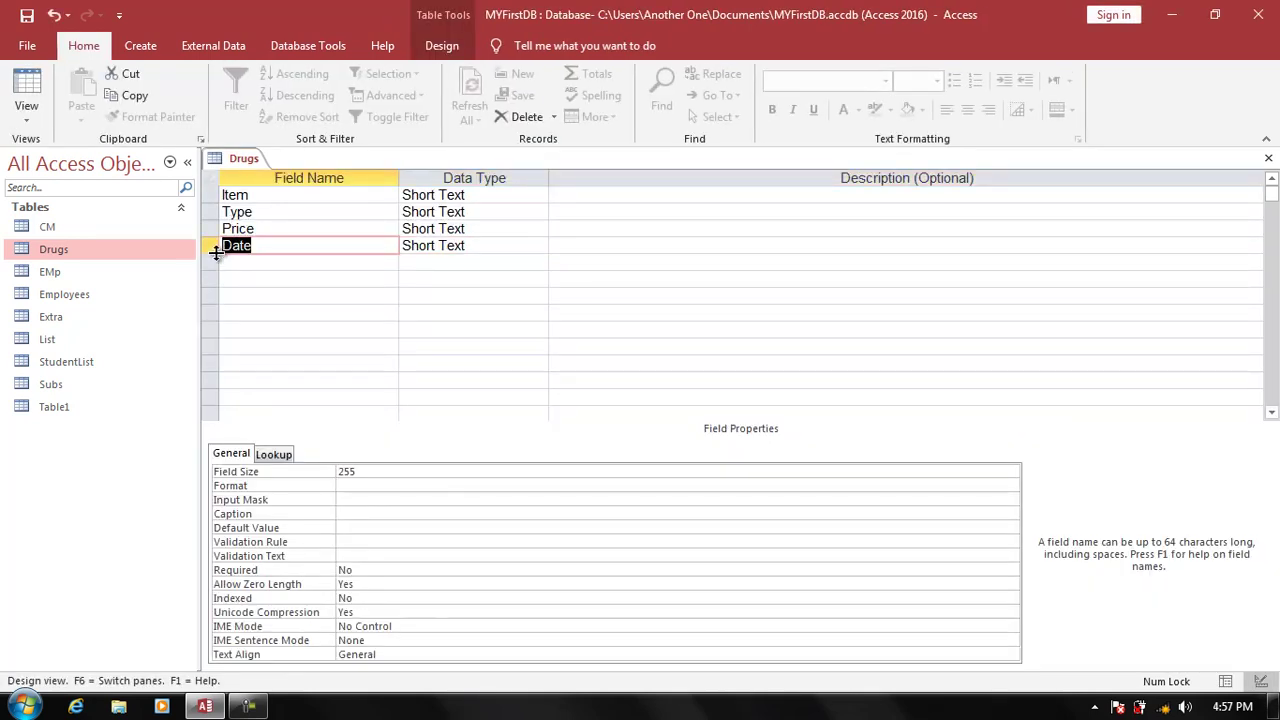
pyautogui.press('Down')
pyautogui.write('Com')
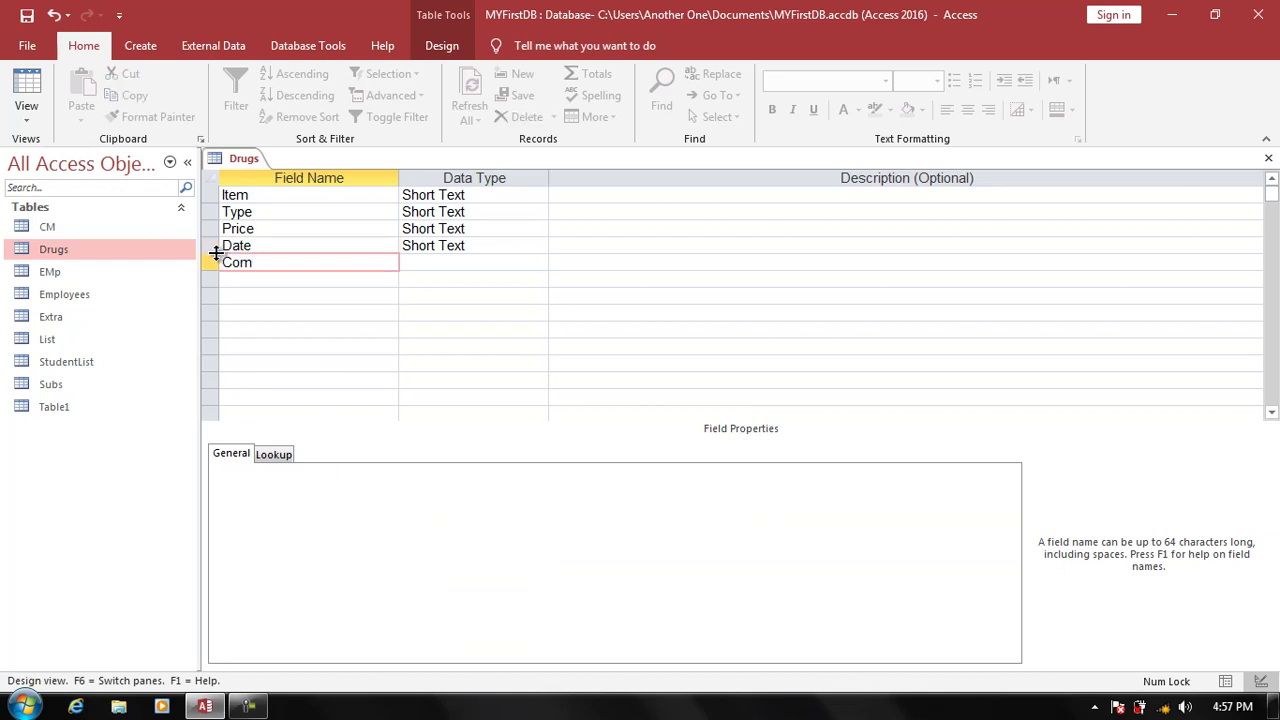
pyautogui.write('pany')
pyautogui.press('Tab')
# - Make Company a Lookup Wizard field using CompanyName from the CM table, save, and show the datasheet
pyautogui.write('lo')
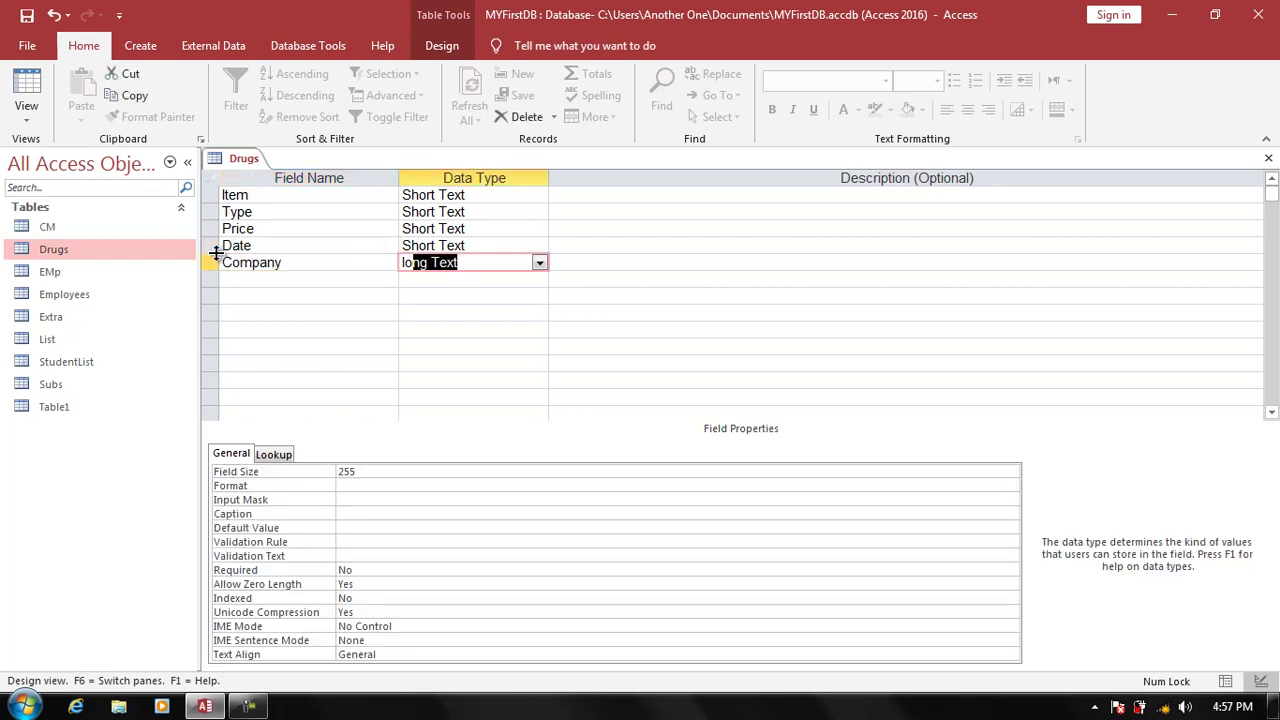
pyautogui.write('o')
pyautogui.press('Tab')
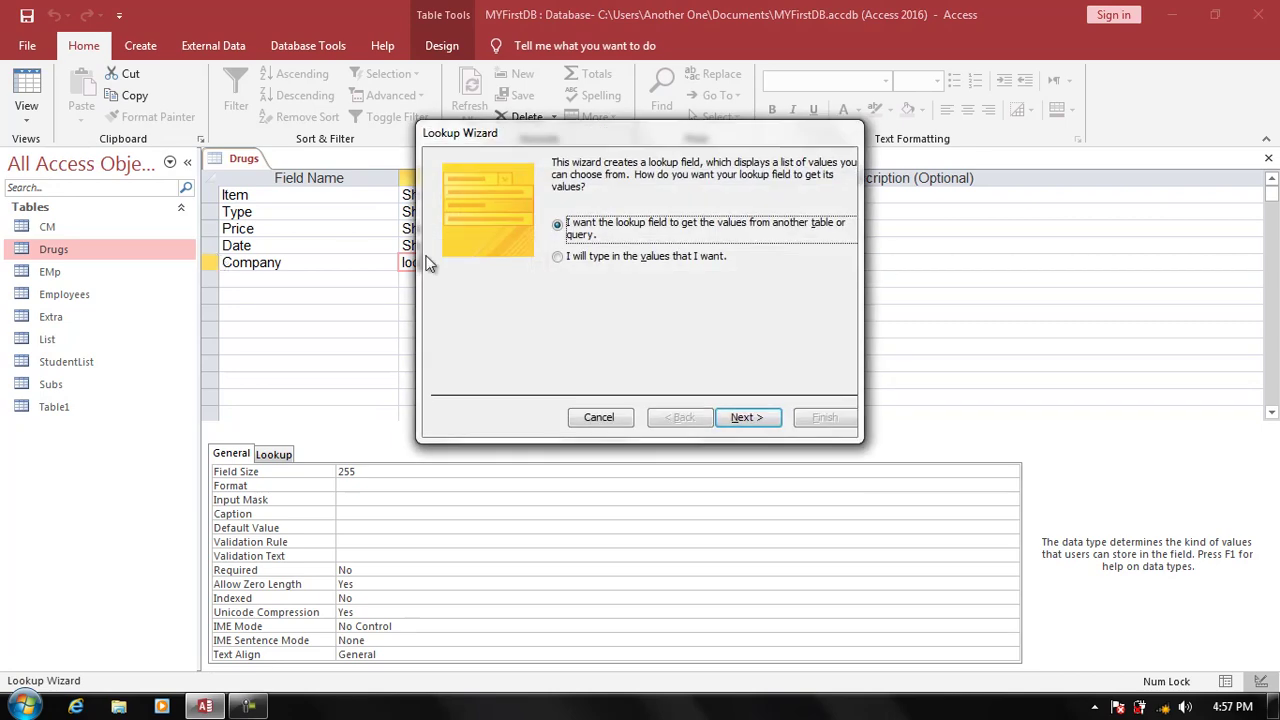
pyautogui.click(747, 418)
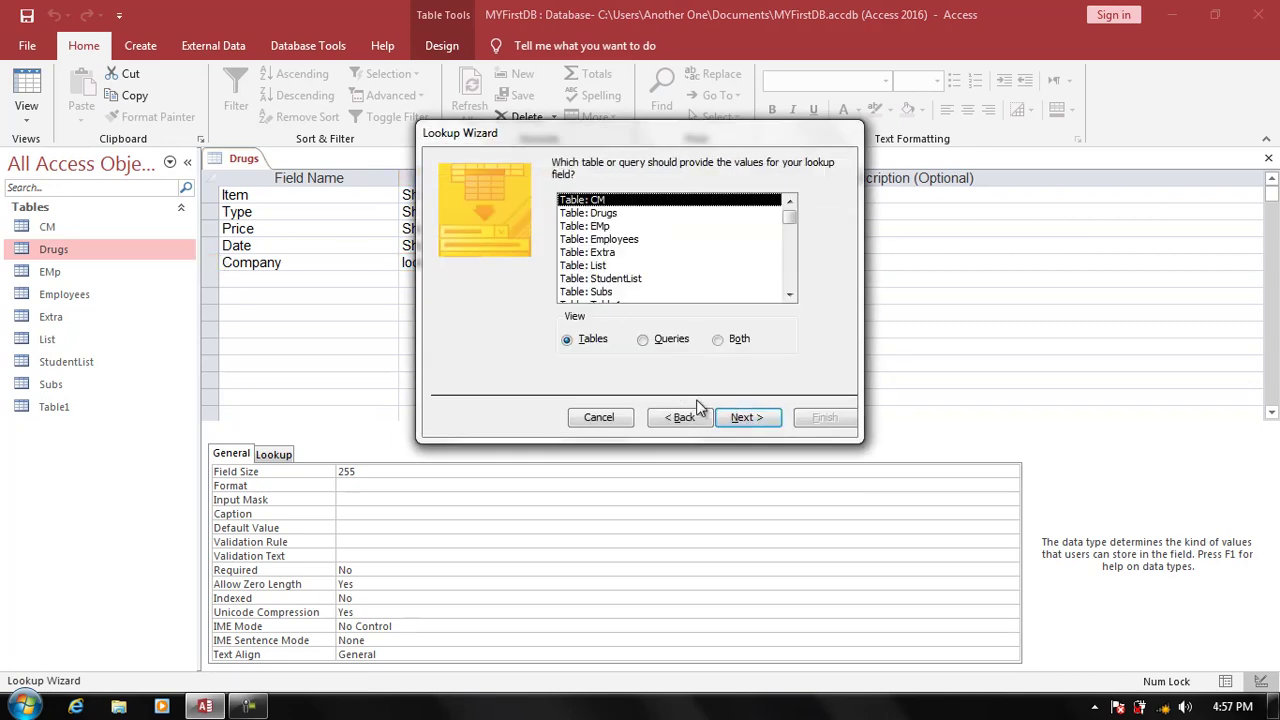
pyautogui.click(730, 420)
pyautogui.click(610, 303)
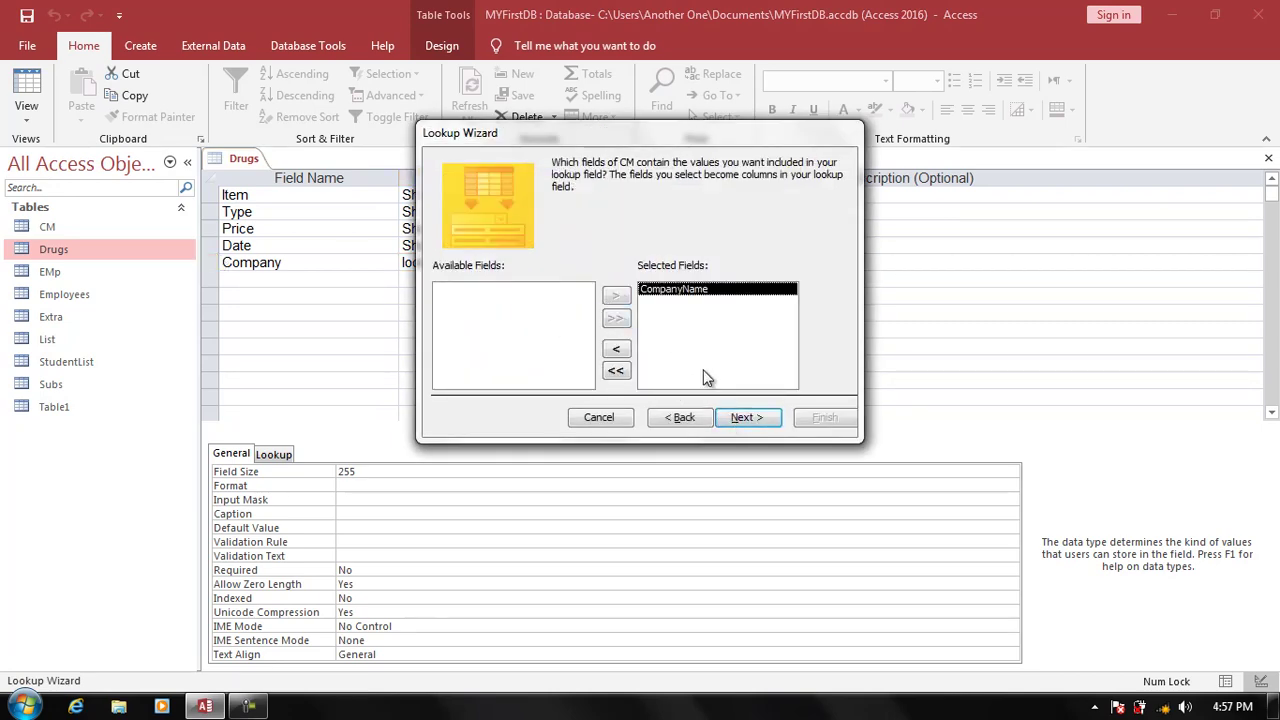
pyautogui.click(742, 420)
pyautogui.click(745, 420)
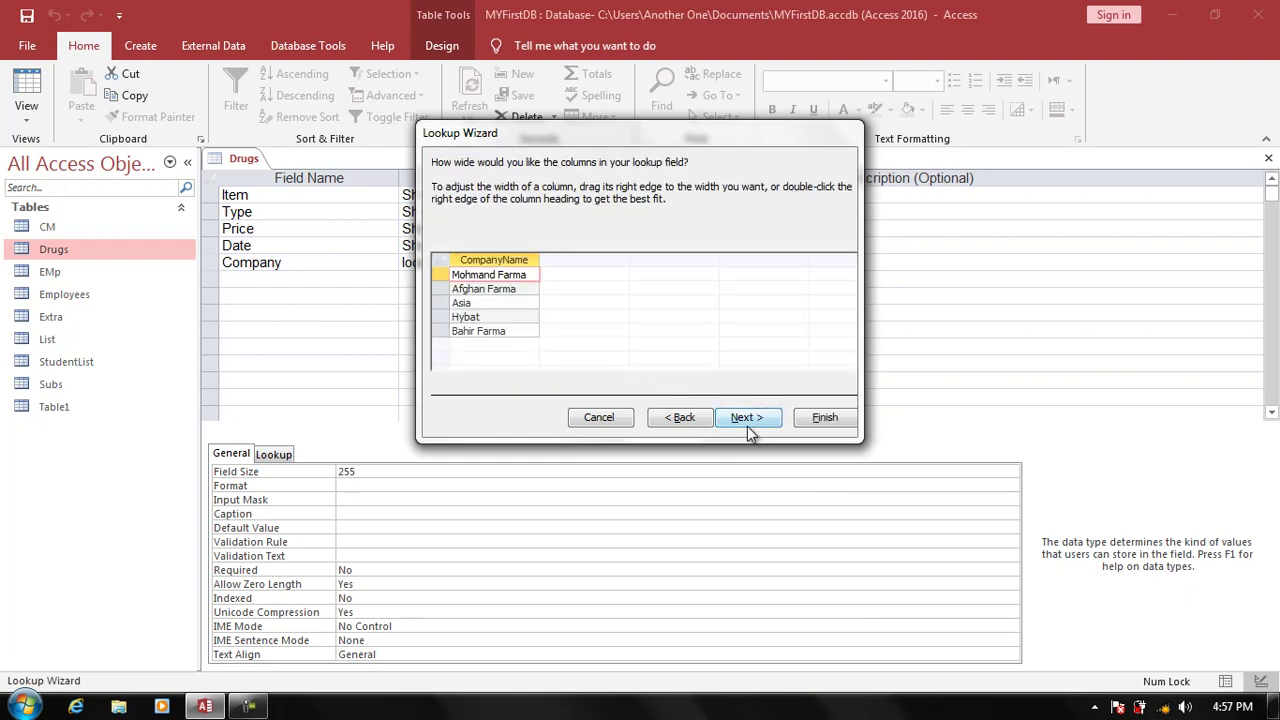
pyautogui.click(748, 420)
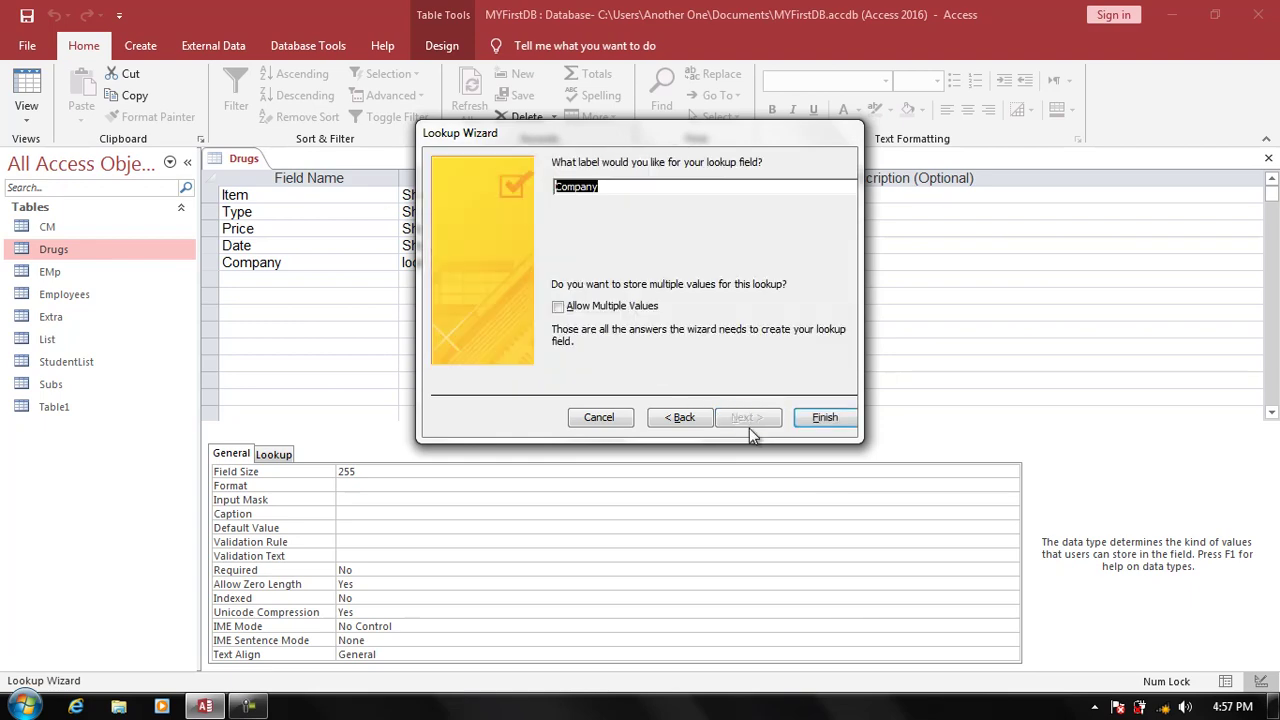
pyautogui.click(810, 425)
pyautogui.click(613, 407)
pyautogui.click(613, 407)
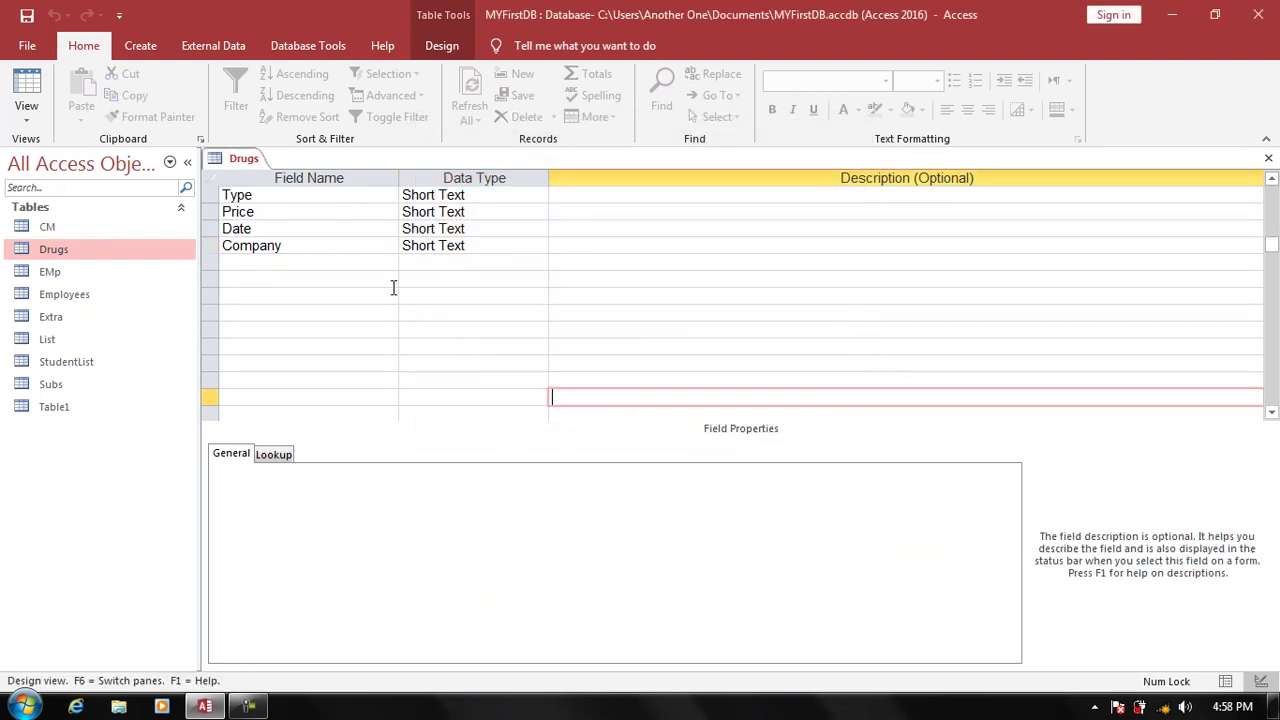
pyautogui.click(40, 94)
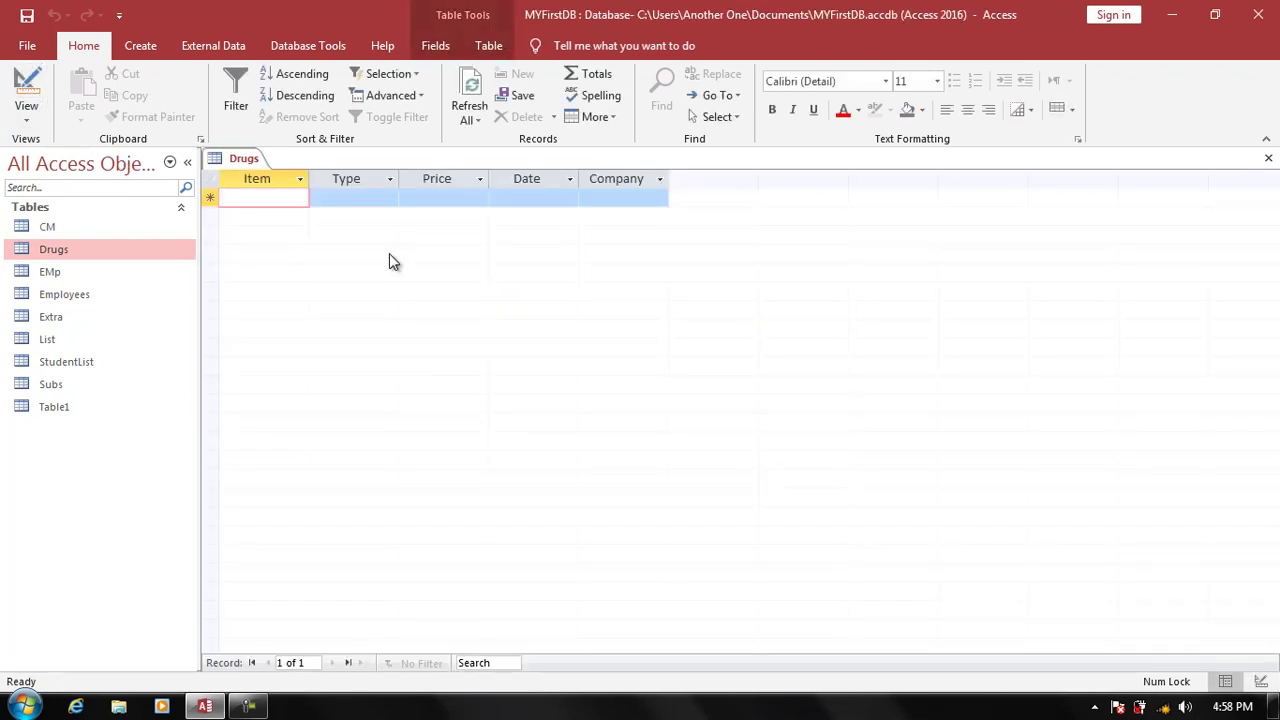
# - View the five CM companies in the new record's Company dropdown, then close the Drugs table
pyautogui.press('Tab')
pyautogui.press('Tab')
pyautogui.press('Tab')
pyautogui.press('Tab')
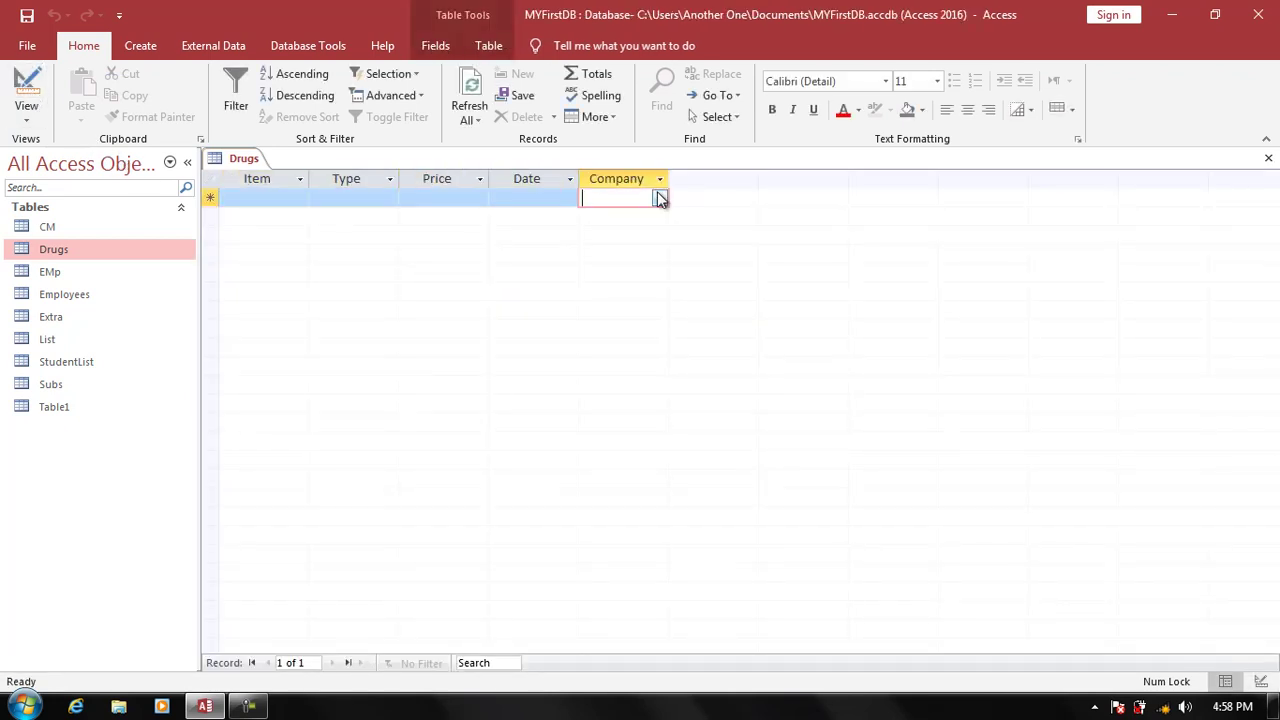
pyautogui.click(659, 198)
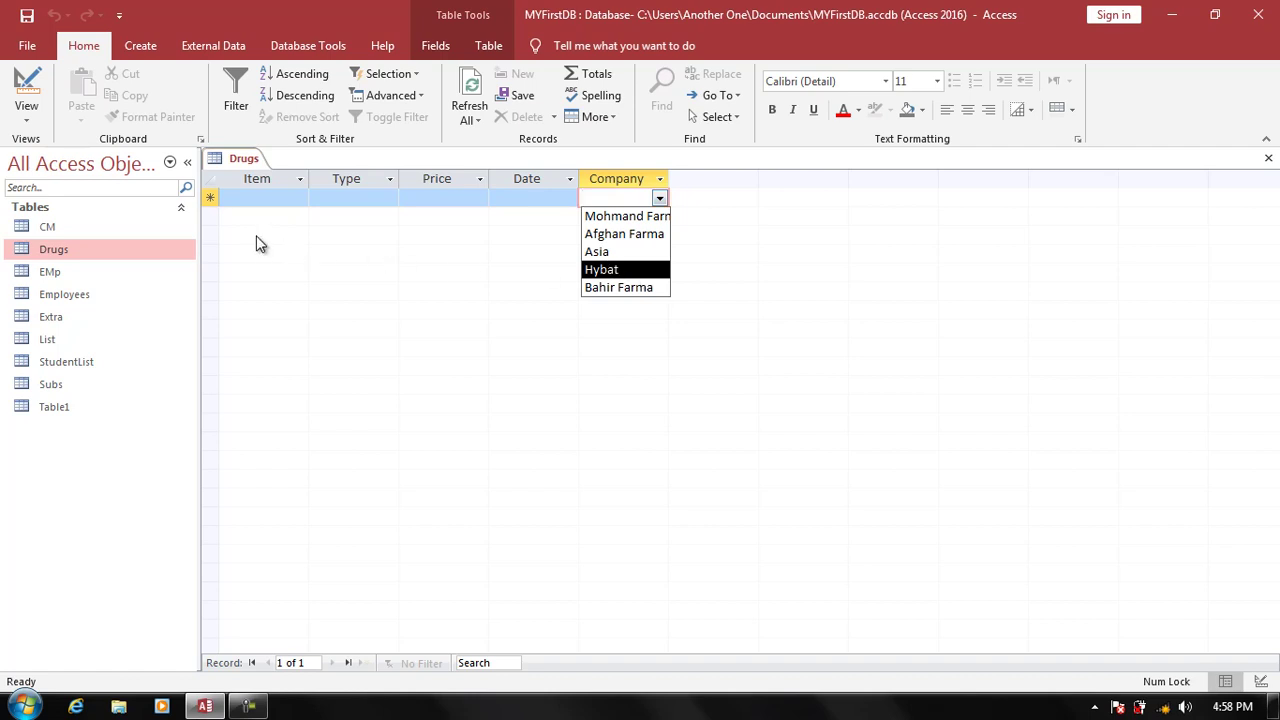
pyautogui.hotkey('ctrl', 'w')
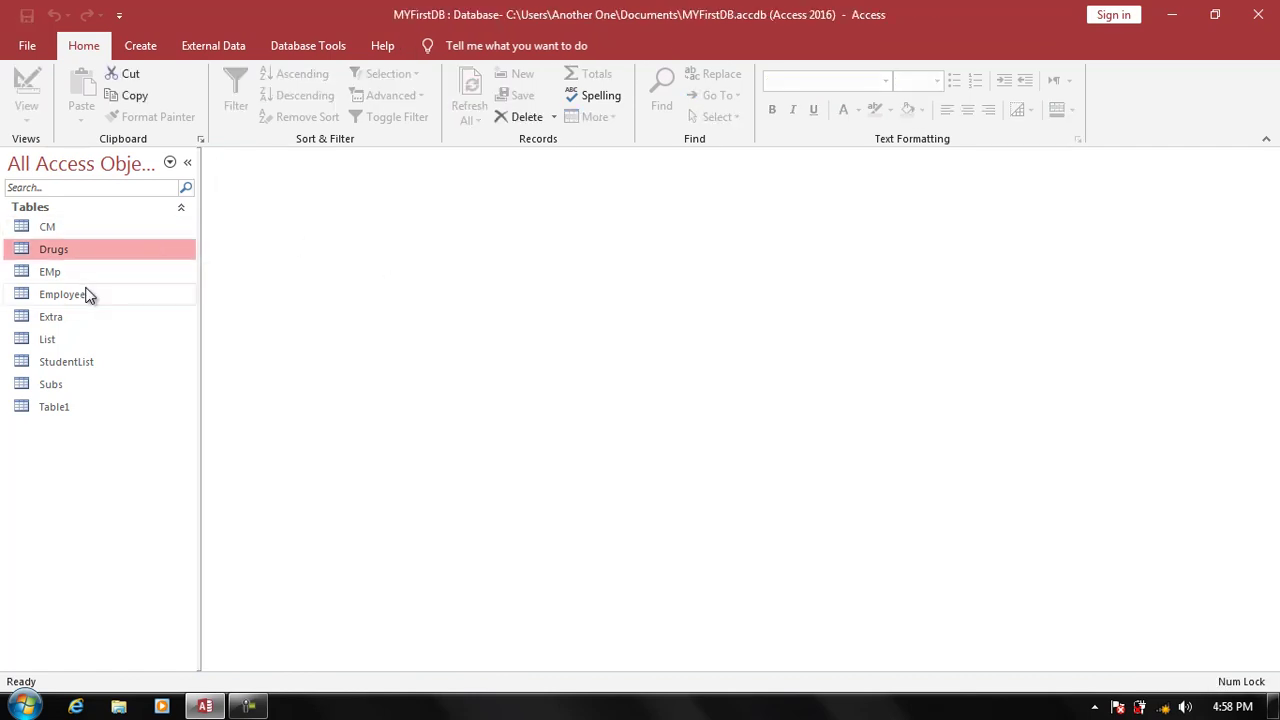
# - Open the Drugs table in Design View from the navigation pane
pyautogui.rightClick(76, 256)
pyautogui.click(108, 291)
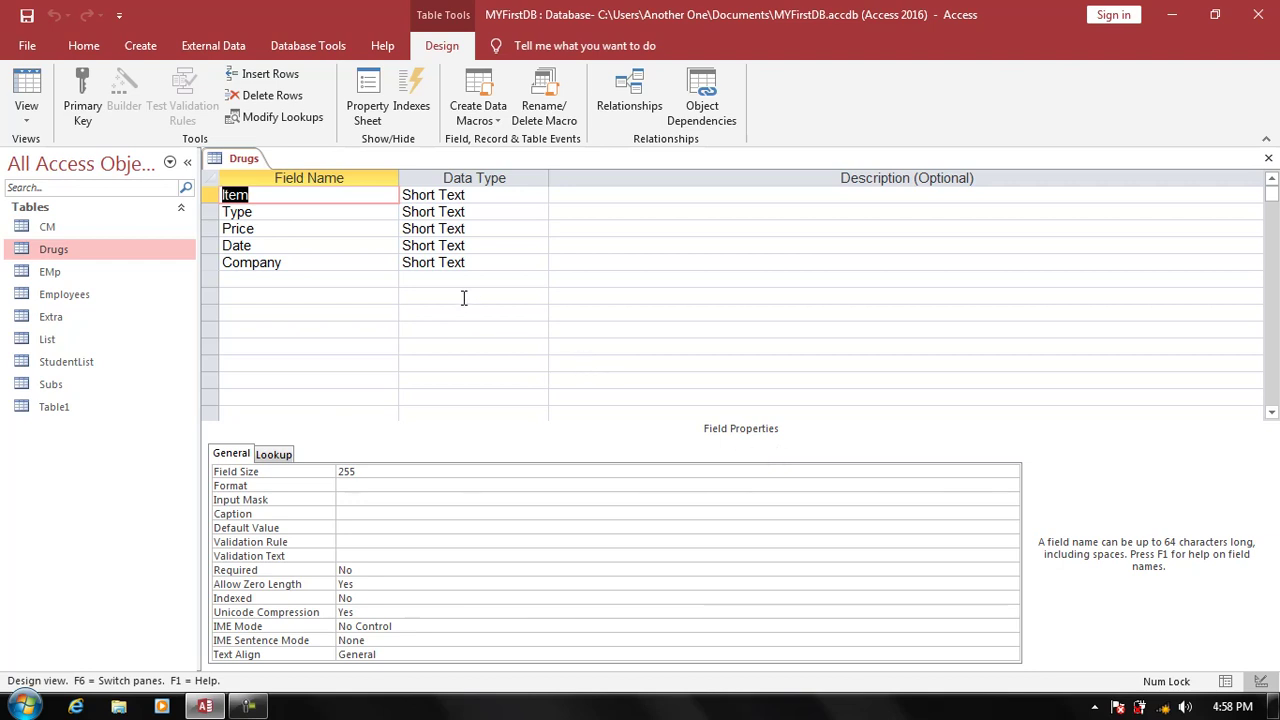
pyautogui.click(288, 234)
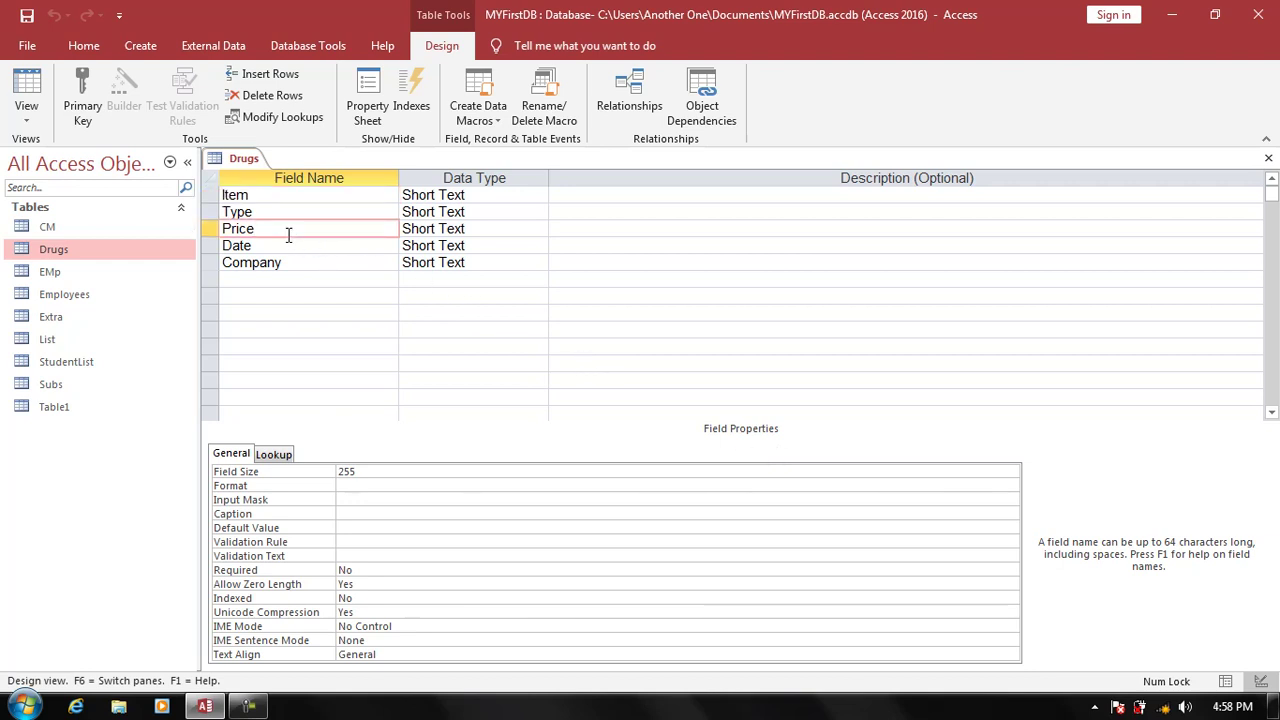
pyautogui.click(298, 264)
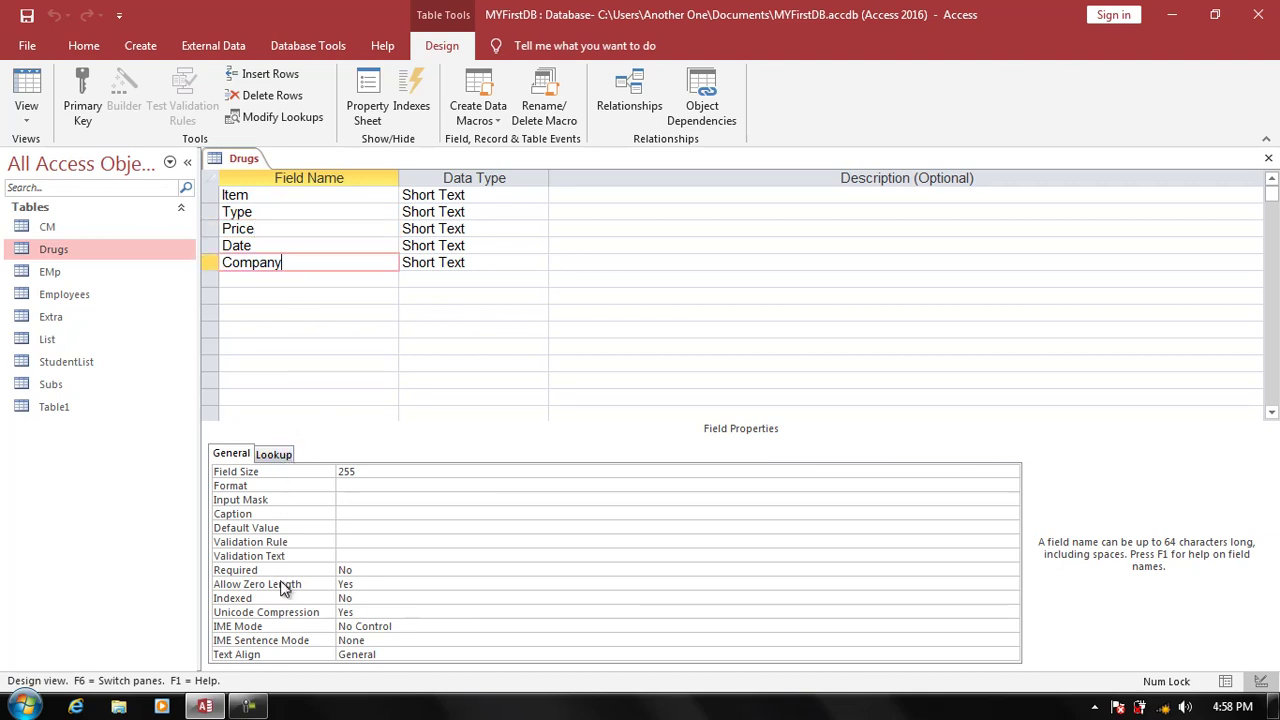
pyautogui.click(265, 210)
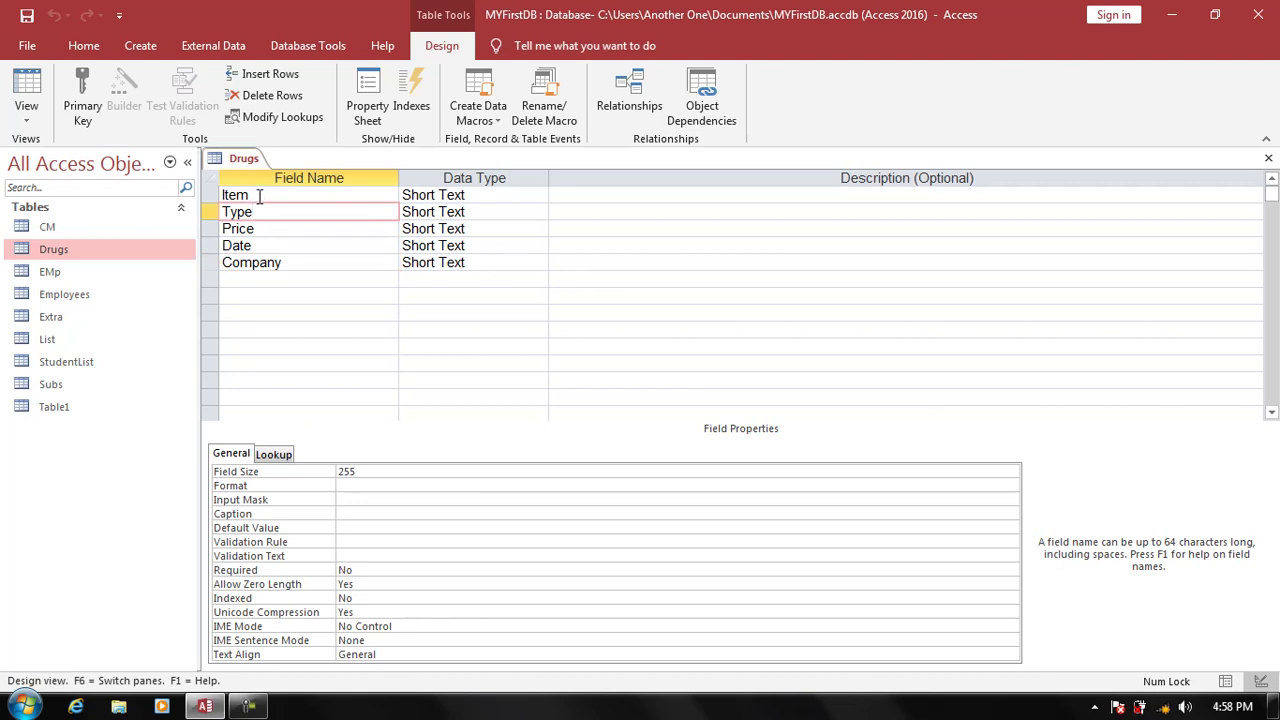
pyautogui.click(258, 195)
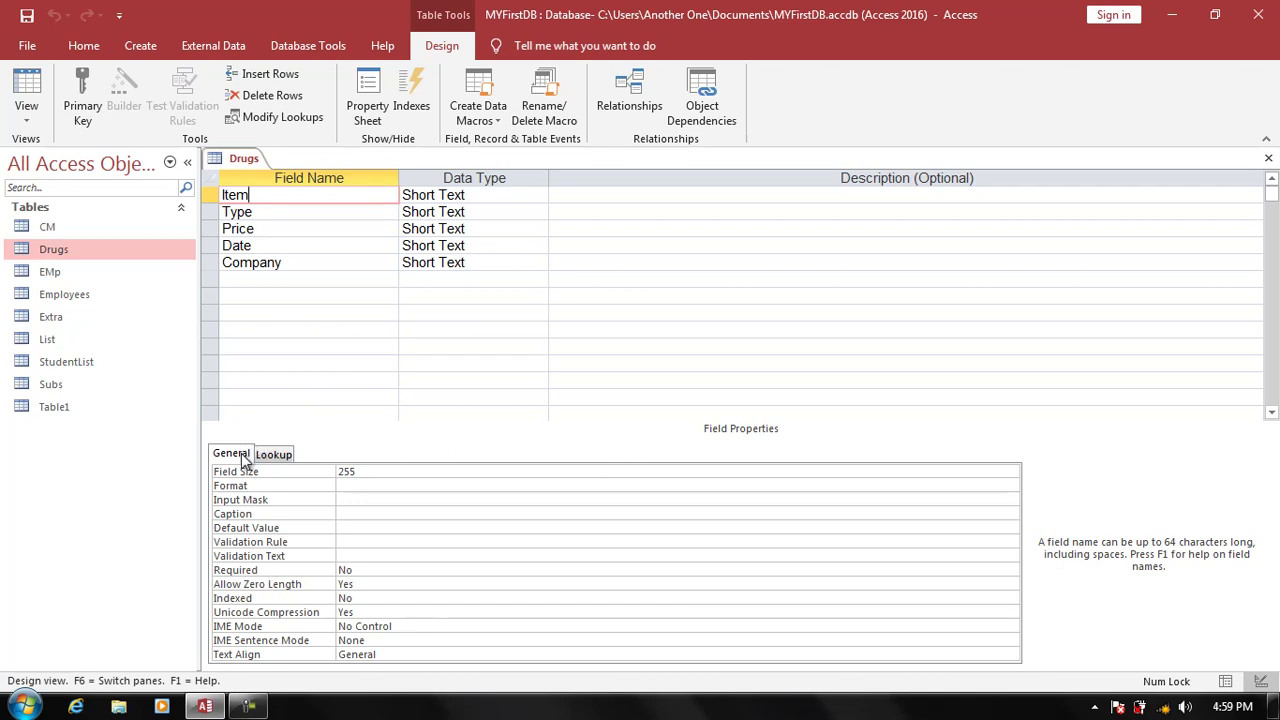
pyautogui.click(272, 455)
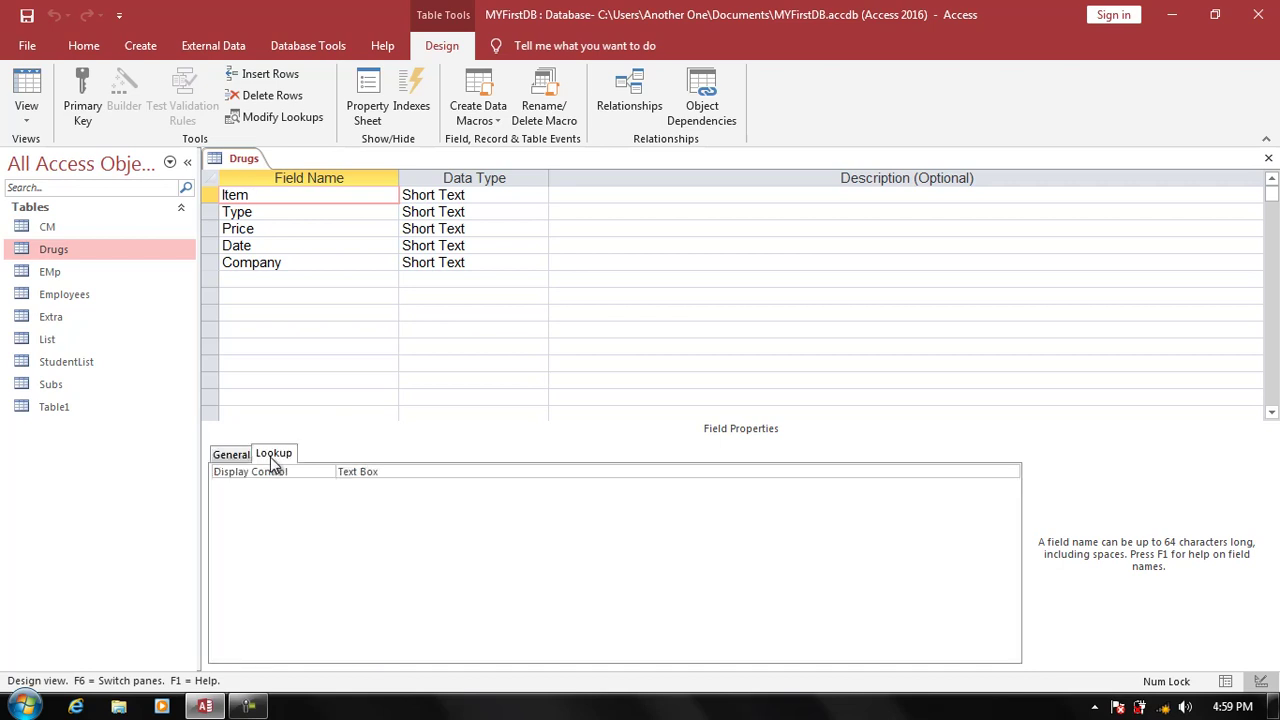
pyautogui.click(239, 458)
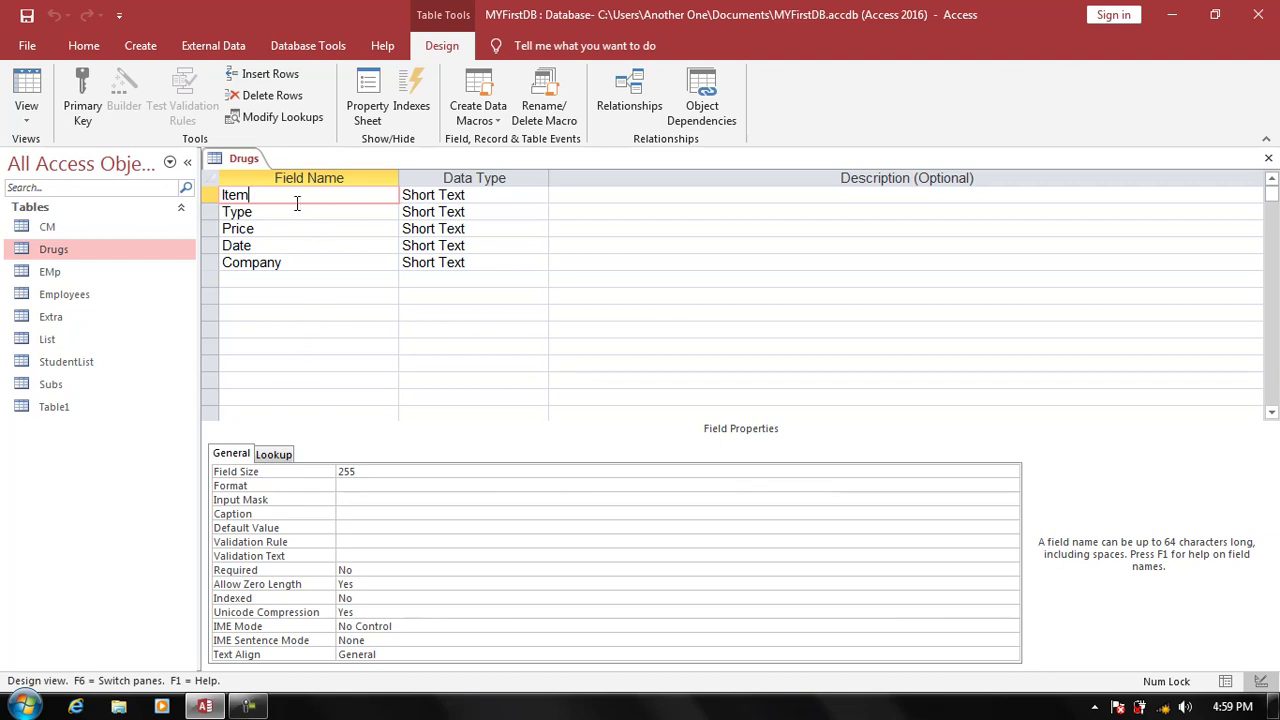
# - Switch Item's data type through Date/Time, Yes/No and Long Text, ending back on Short Text
pyautogui.click(470, 200)
pyautogui.click(537, 196)
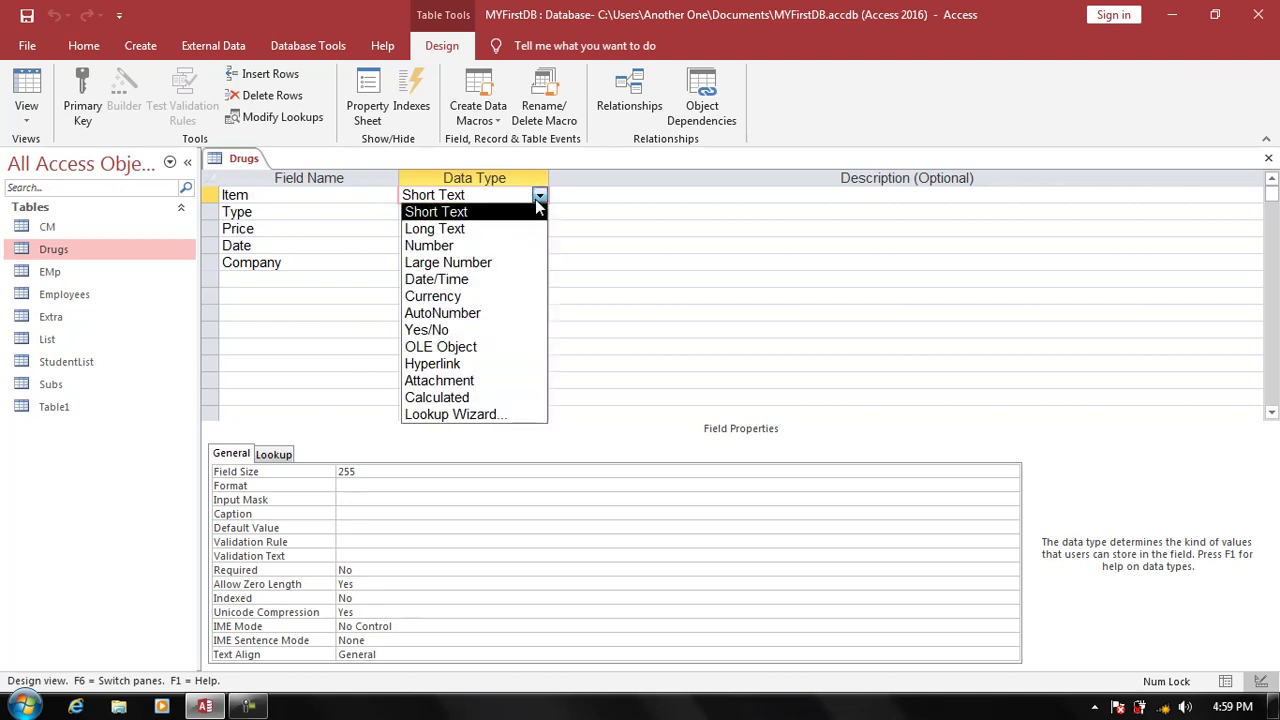
pyautogui.click(466, 284)
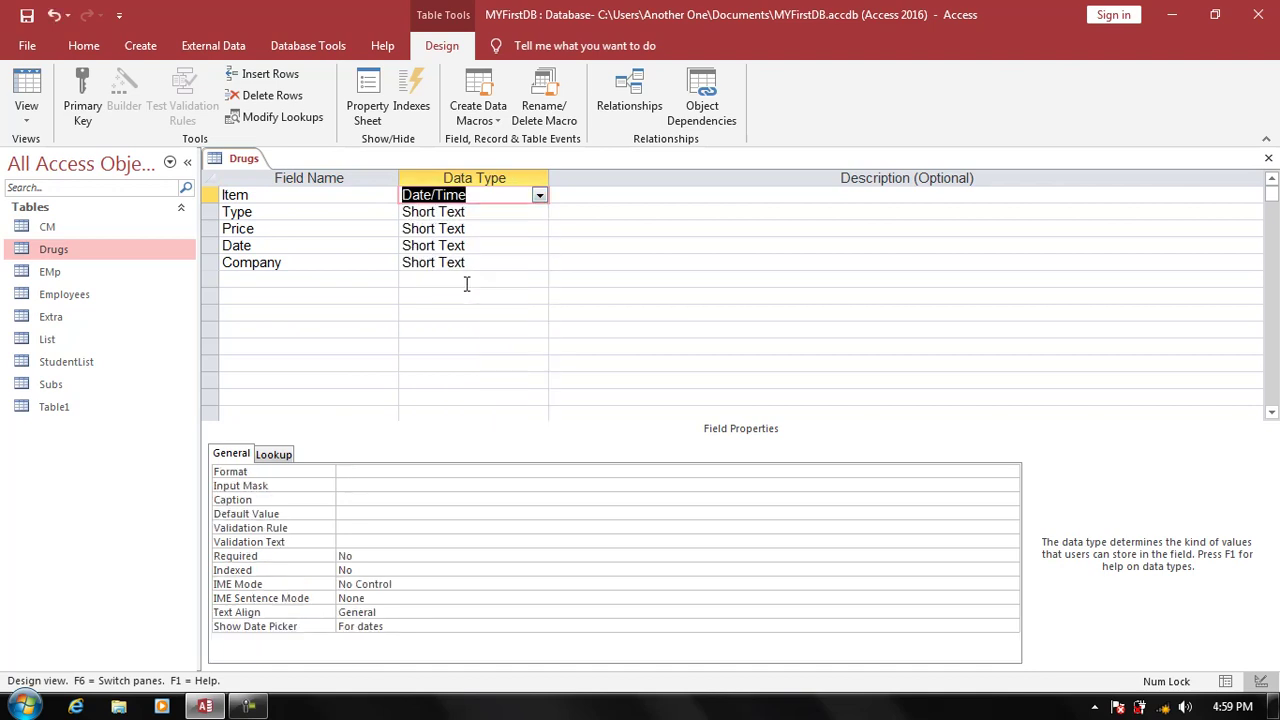
pyautogui.click(539, 195)
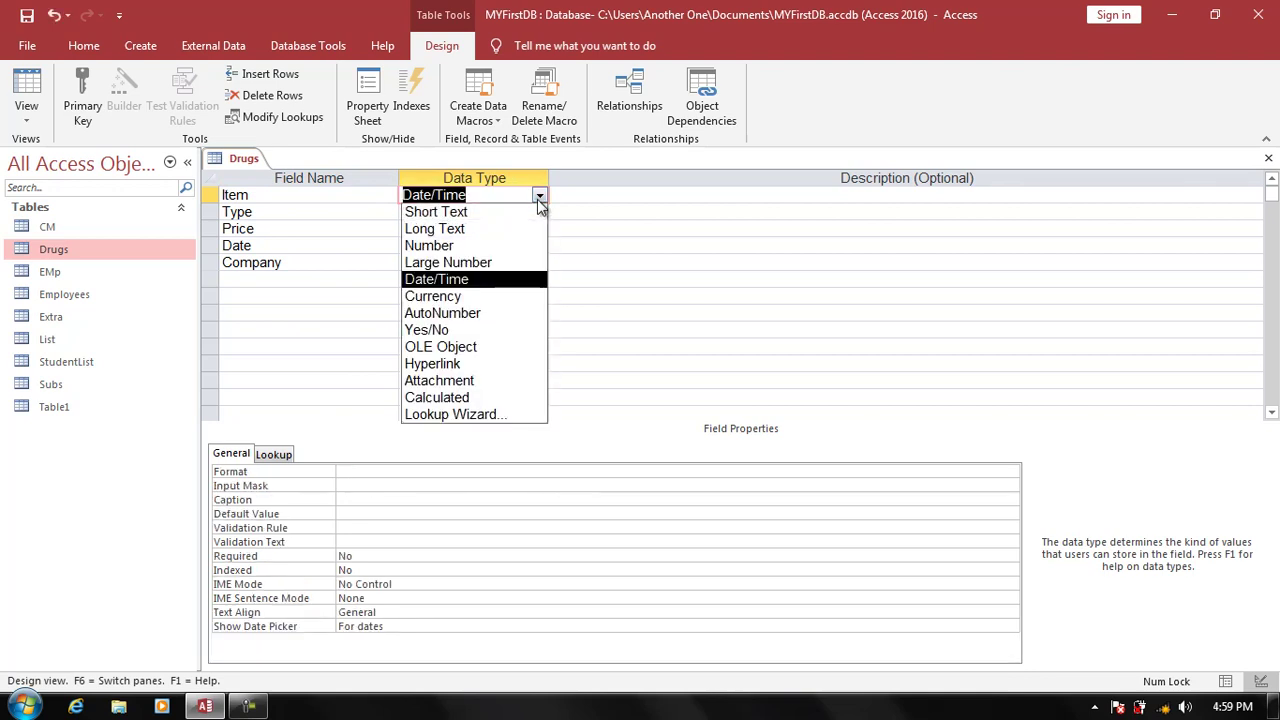
pyautogui.click(491, 335)
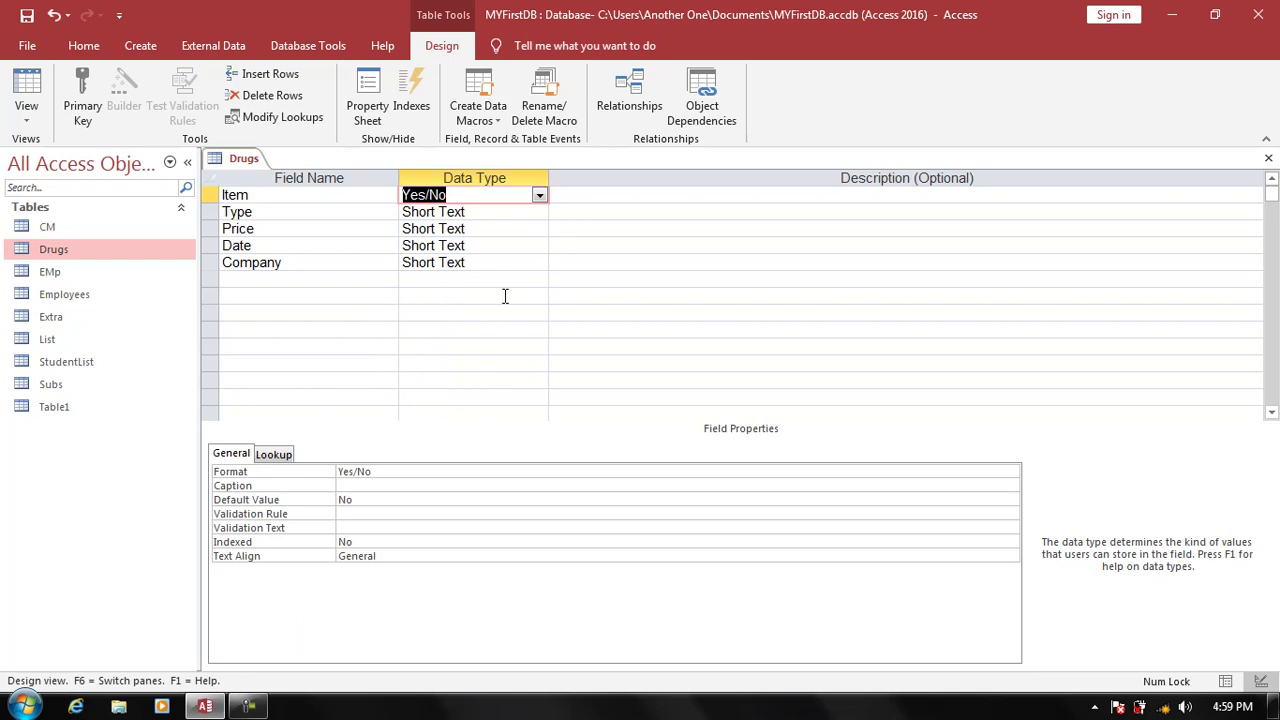
pyautogui.click(538, 196)
pyautogui.click(506, 228)
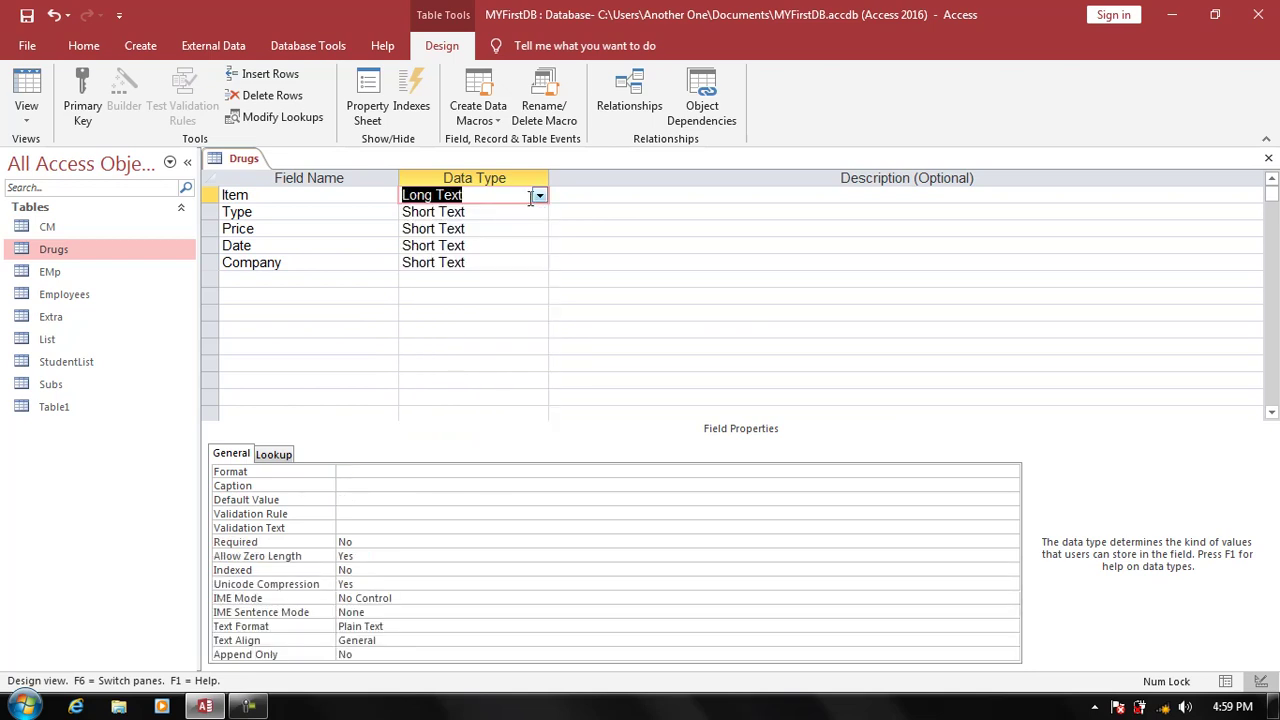
pyautogui.click(539, 196)
pyautogui.click(527, 213)
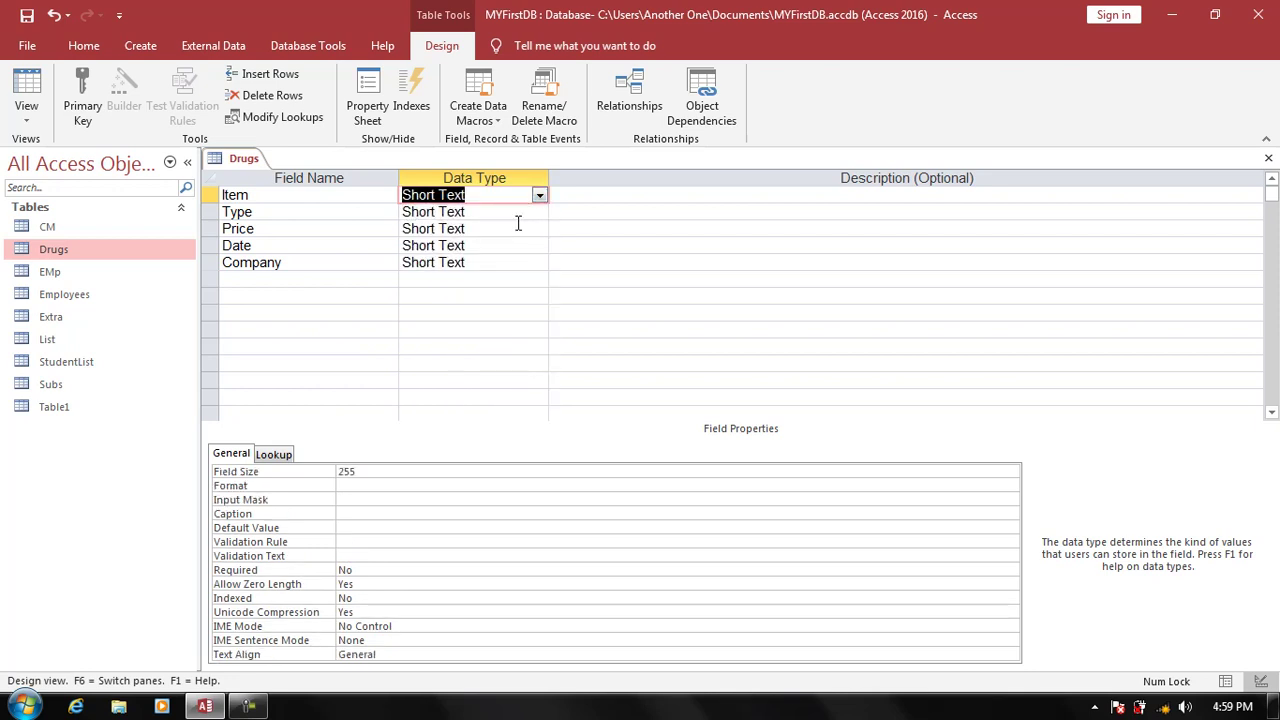
pyautogui.click(314, 196)
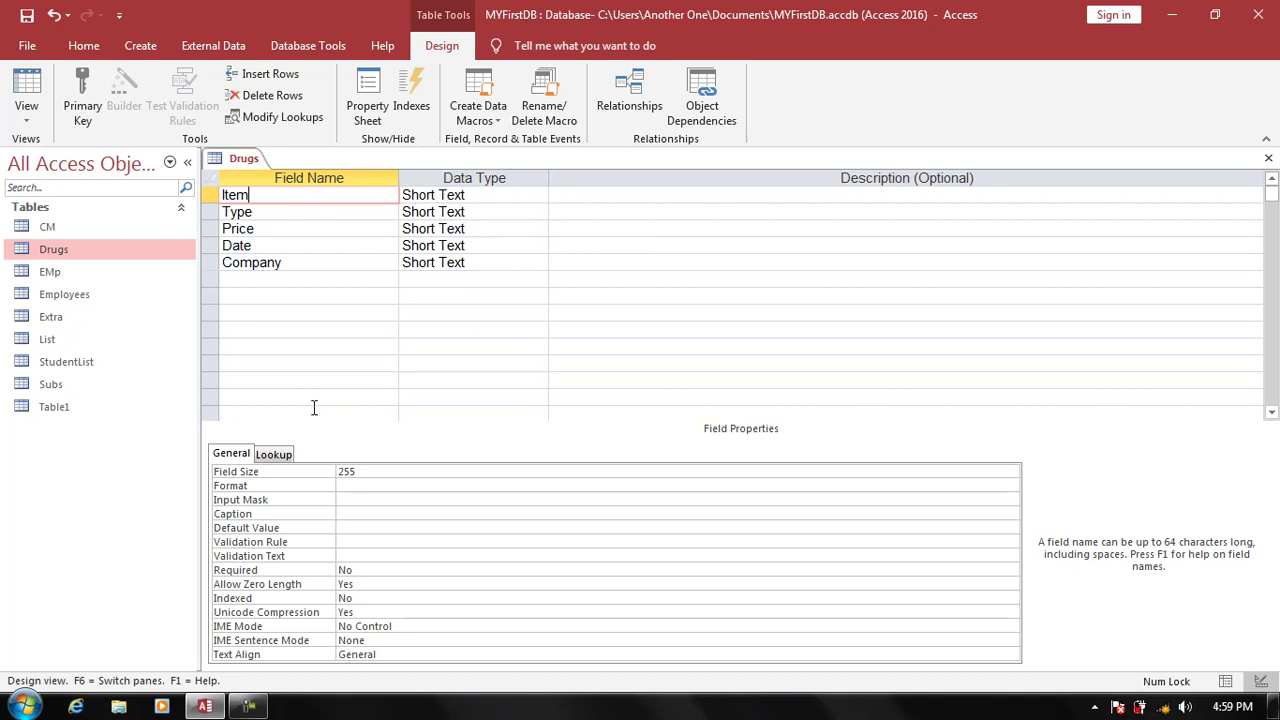
# - Set Item's Field Size to 5 and save the Drugs table when switching to datasheet view
pyautogui.click(285, 471)
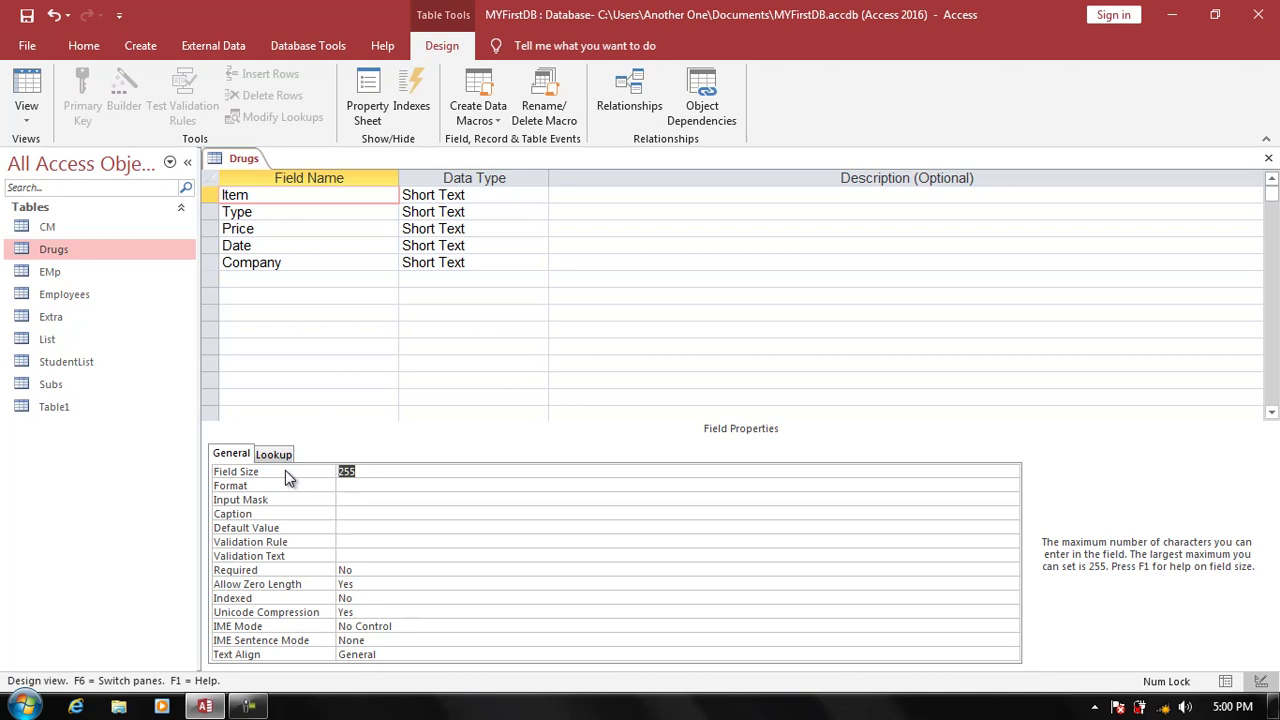
pyautogui.write('5')
pyautogui.press('Return')
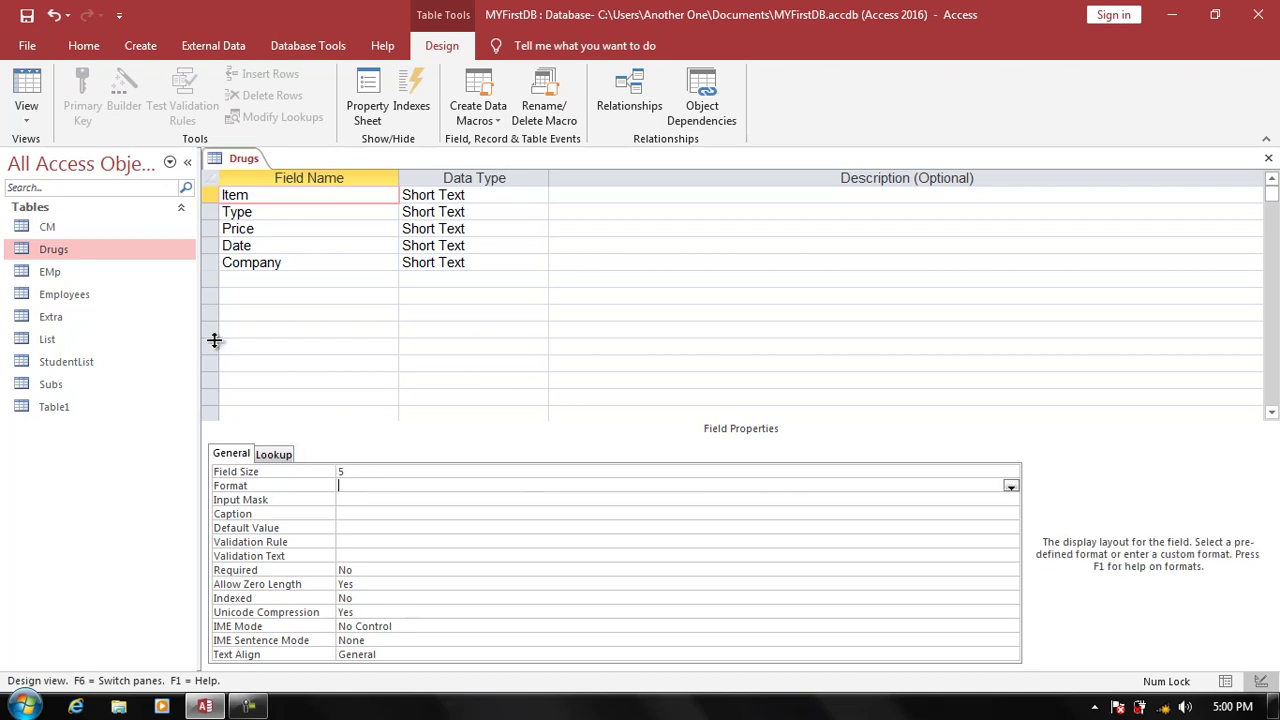
pyautogui.click(26, 95)
pyautogui.press('Return')
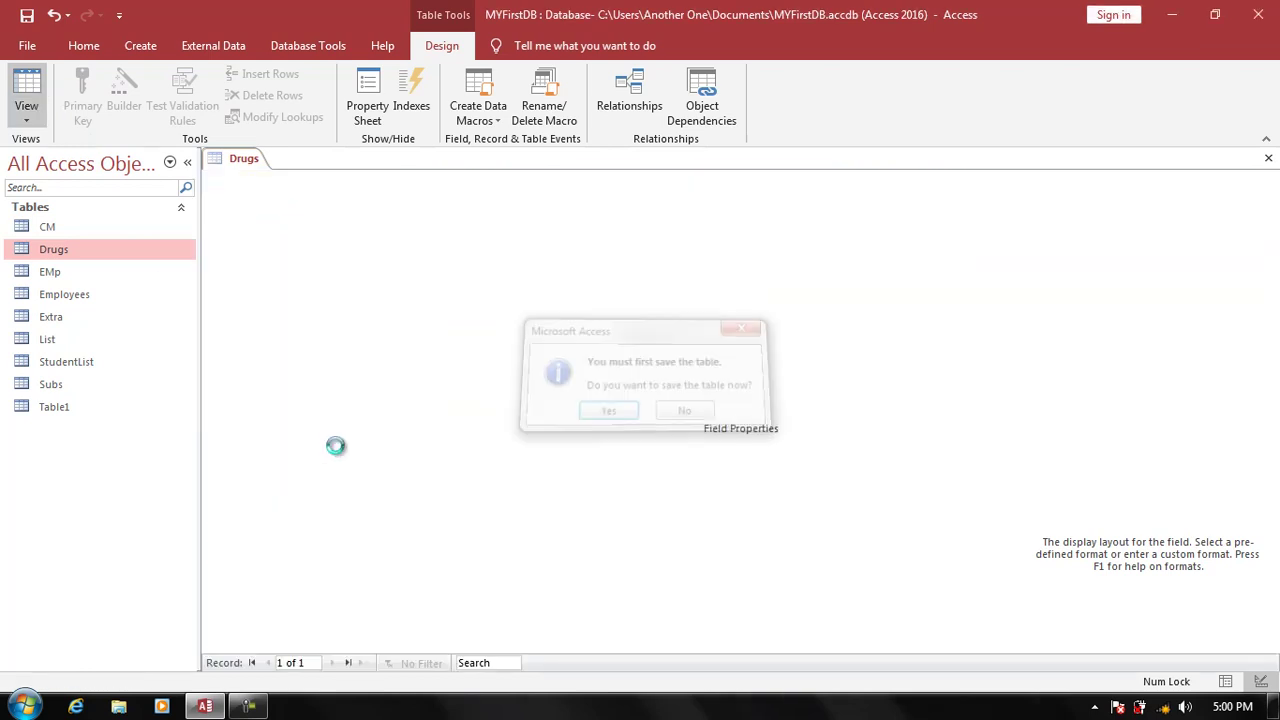
# - Enter a five-letter name as the Item and move down to the next record
pyautogui.write('A')
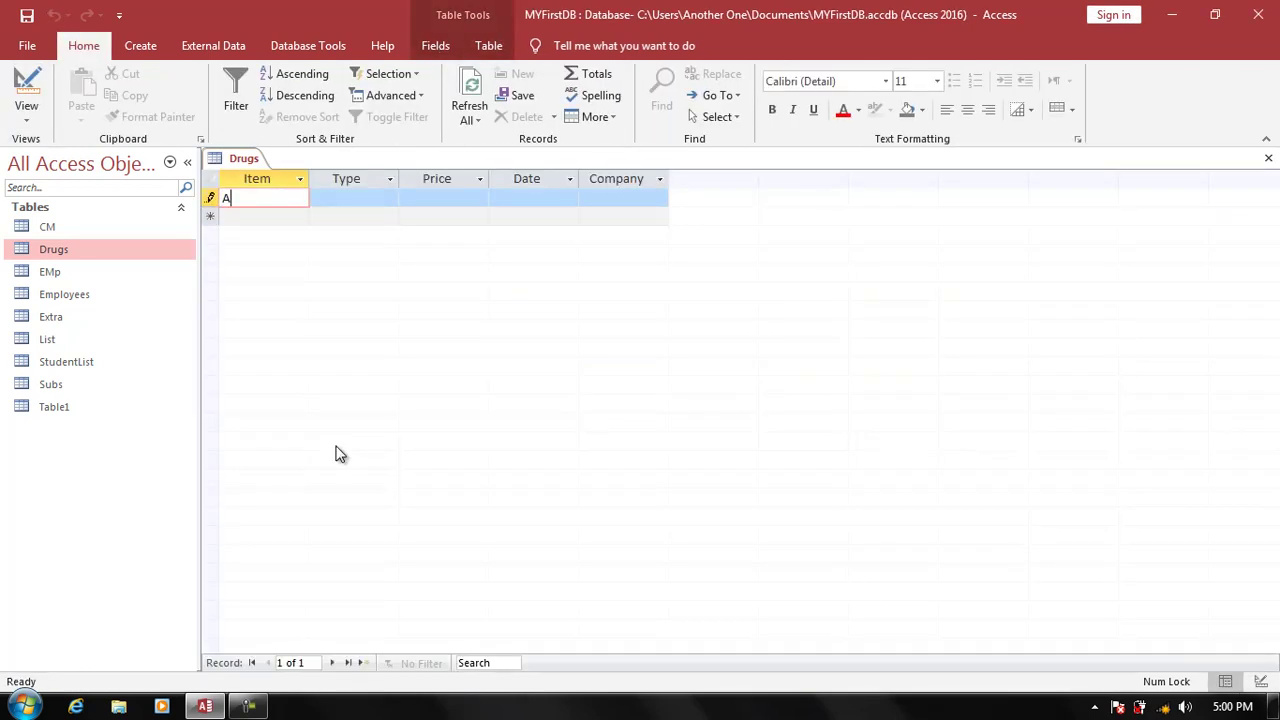
pyautogui.write('hmad')
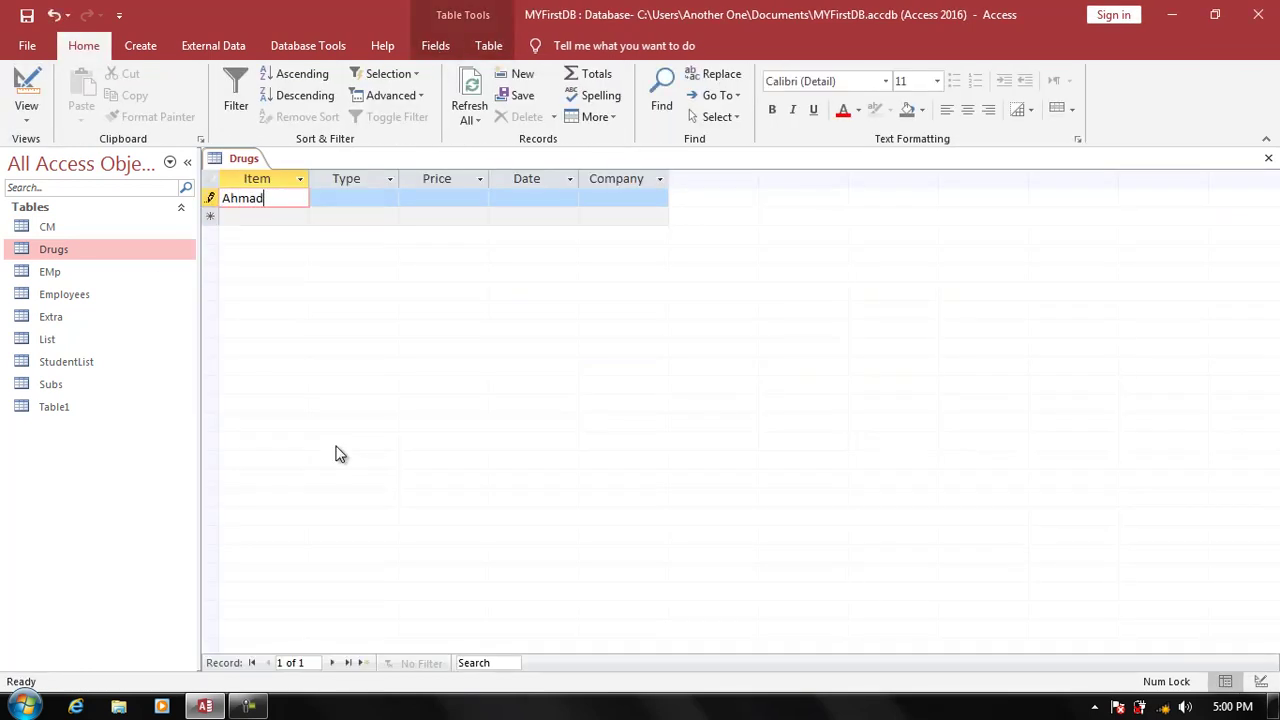
pyautogui.press('Down')
pyautogui.write('Ahmad')
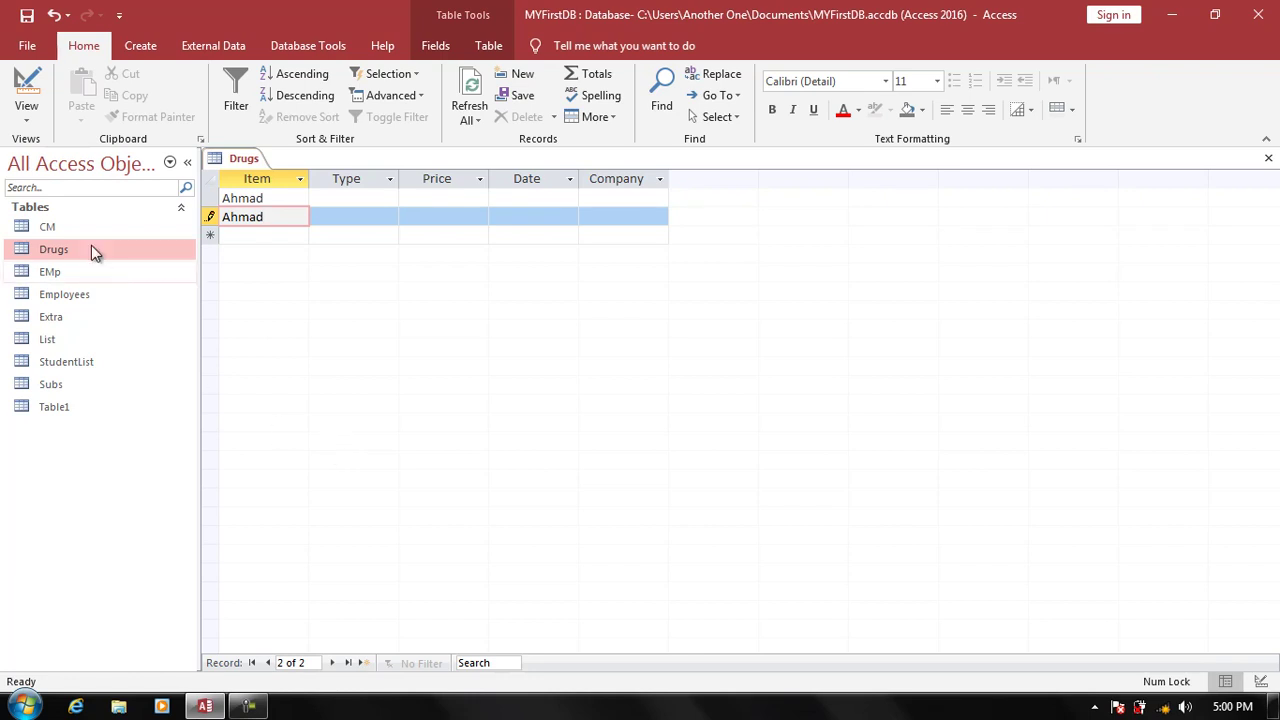
# - In Design view try an Item field size of 256, then correct it to 255 after the error
pyautogui.click(28, 92)
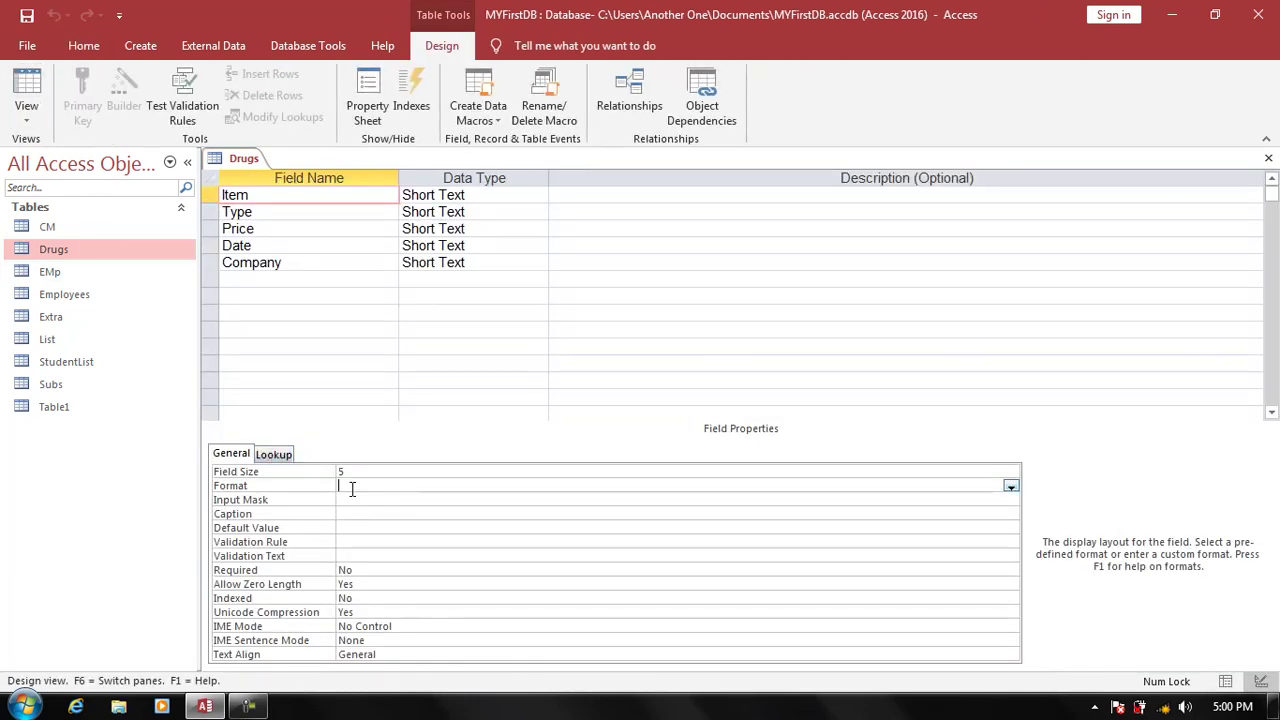
pyautogui.press('Up')
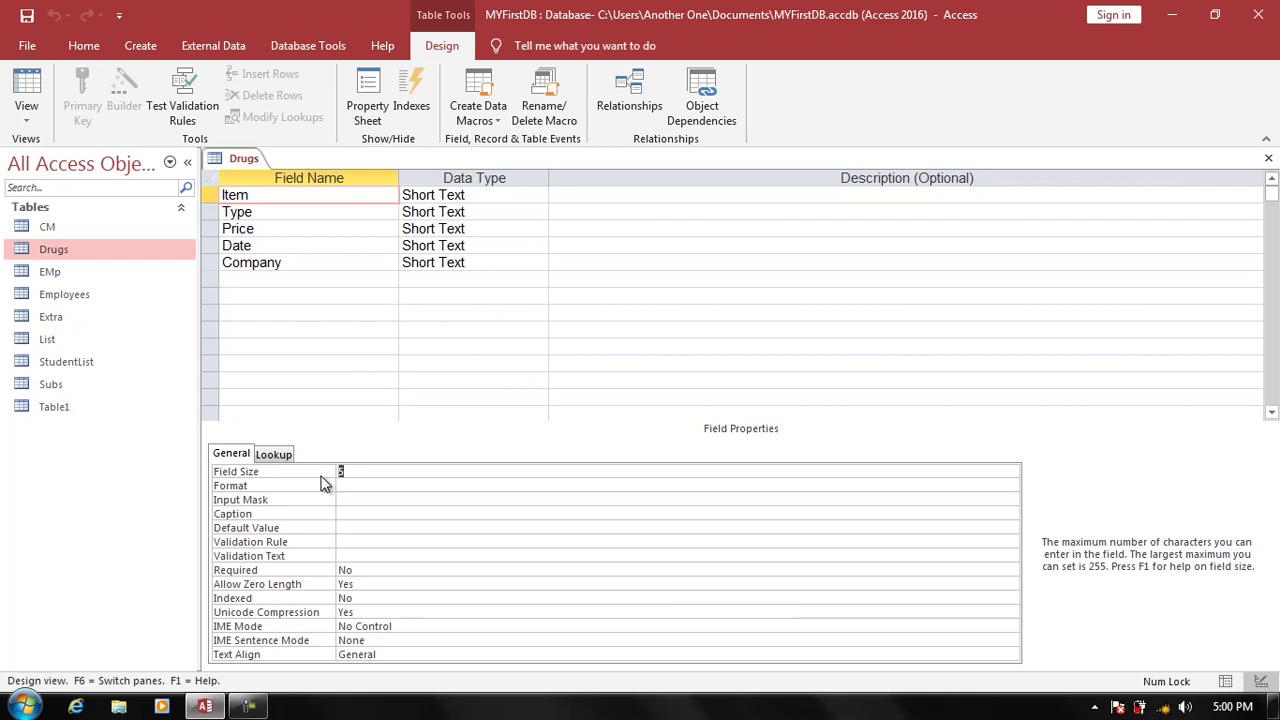
pyautogui.write('2')
pyautogui.write('56')
pyautogui.press('Return')
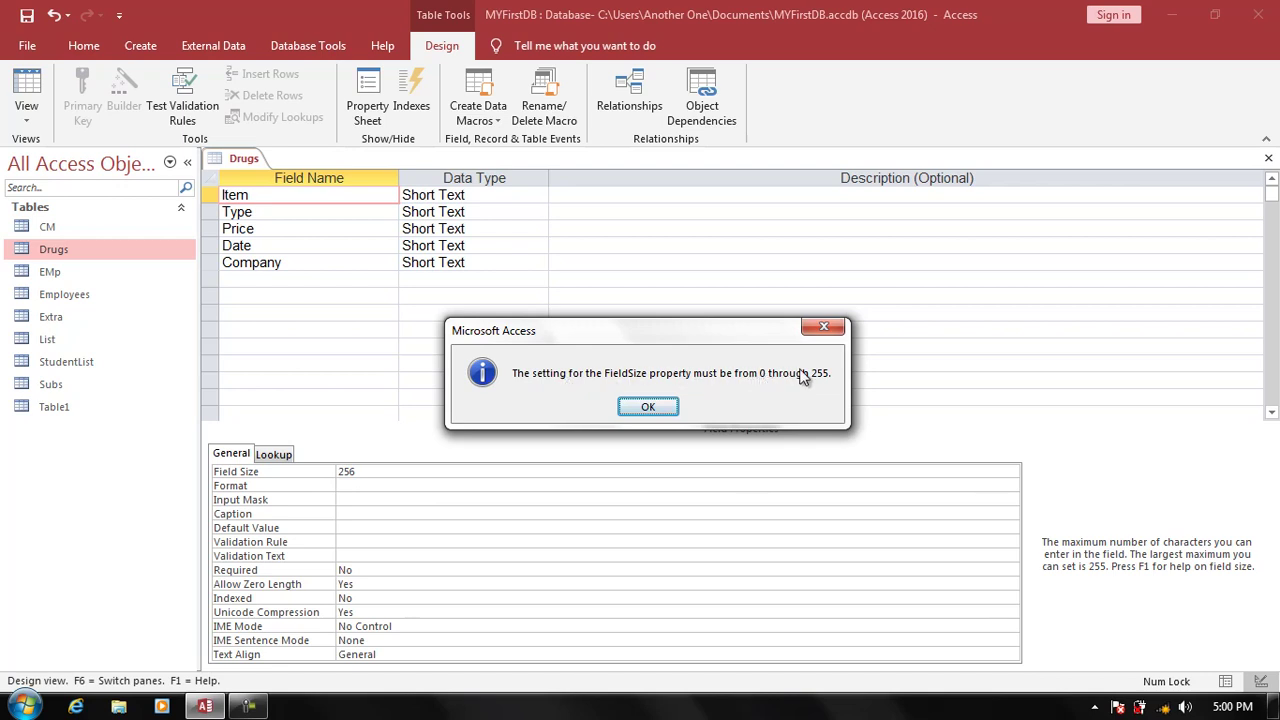
pyautogui.click(648, 406)
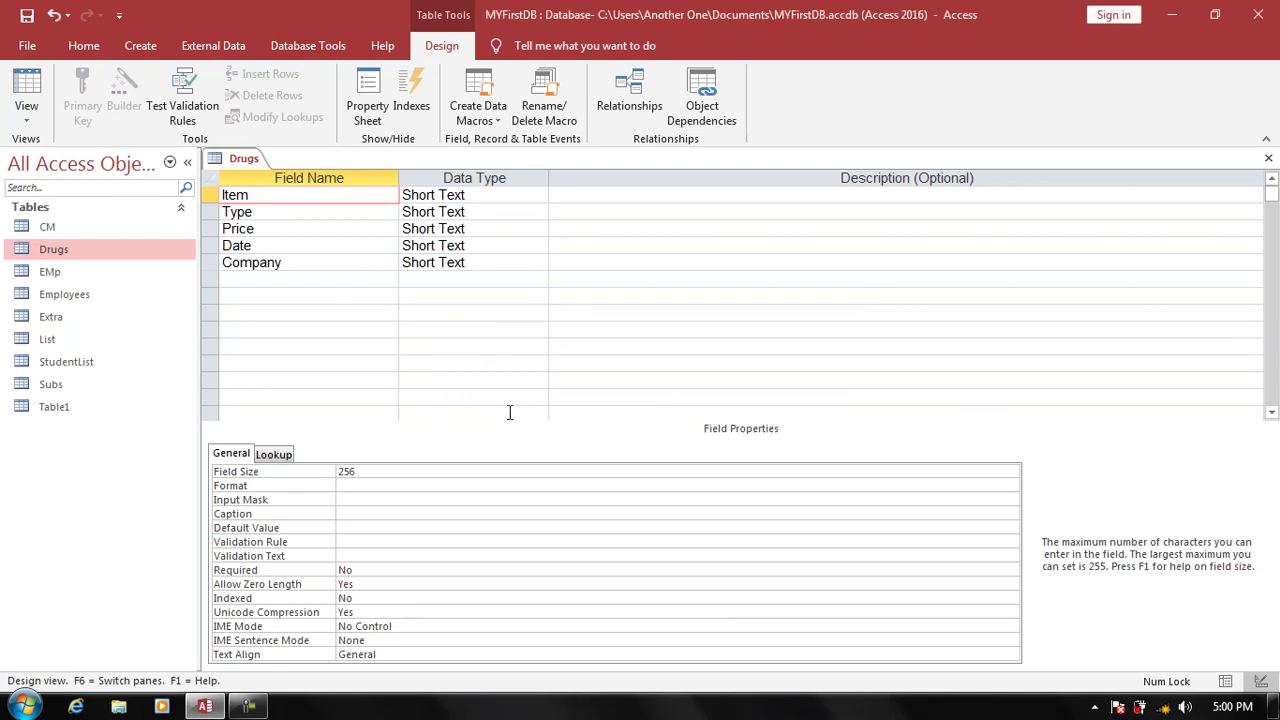
pyautogui.press('BackSpace')
pyautogui.write('5')
# - Give the Item field the > uppercase format and switch to Datasheet view
pyautogui.press('Return')
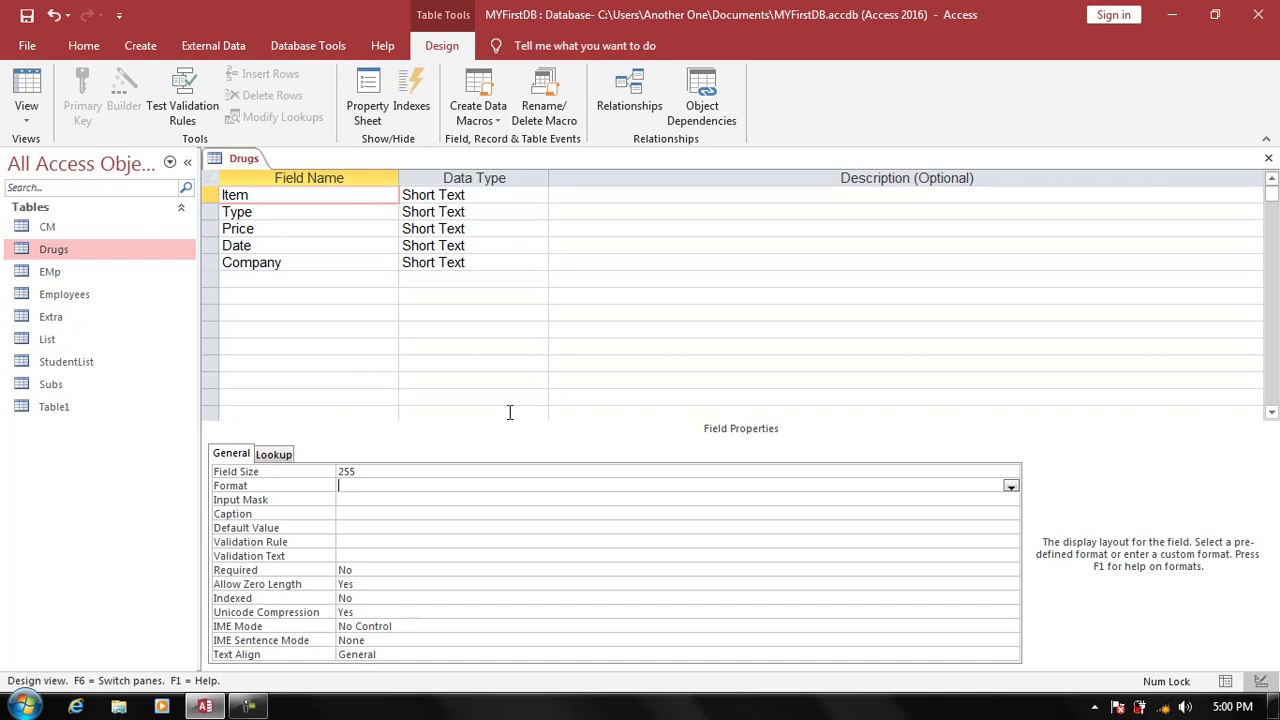
pyautogui.write('>')
pyautogui.press('Return')
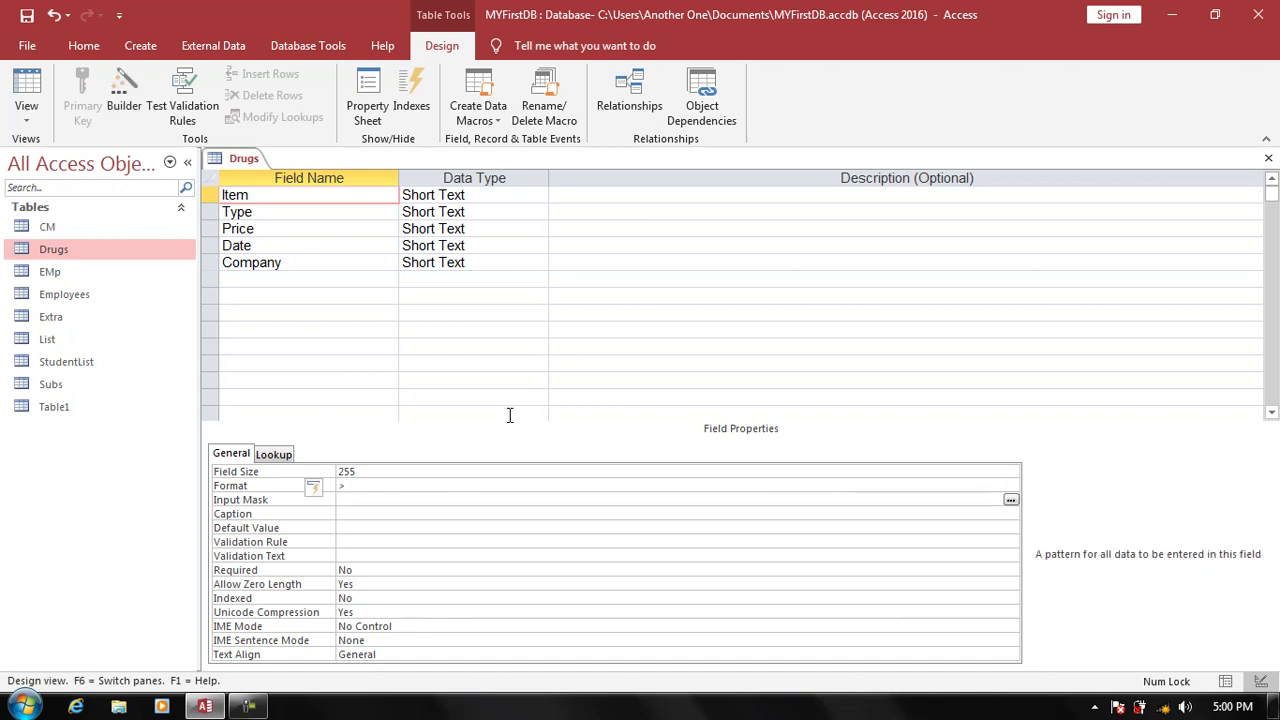
pyautogui.click(30, 88)
# - Replace Item's > format with <, save, check the lowercase datasheet, and reselect the Format value
pyautogui.press('Return')
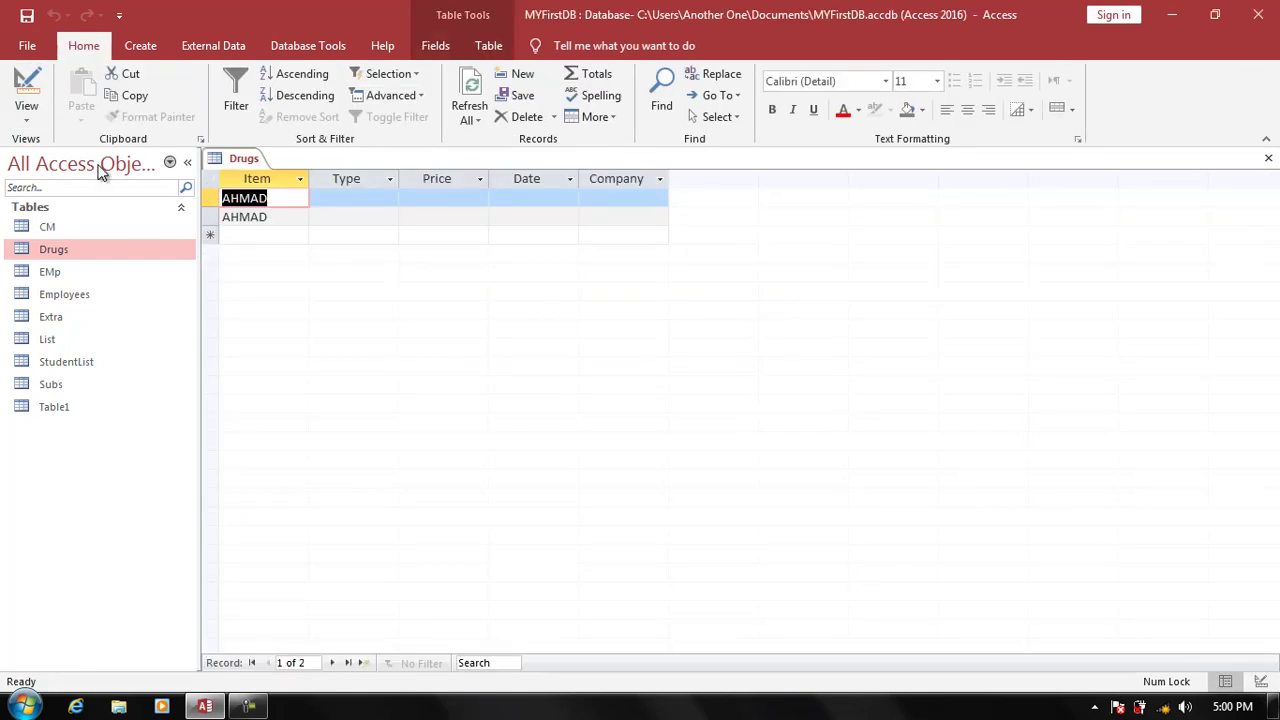
pyautogui.click(20, 85)
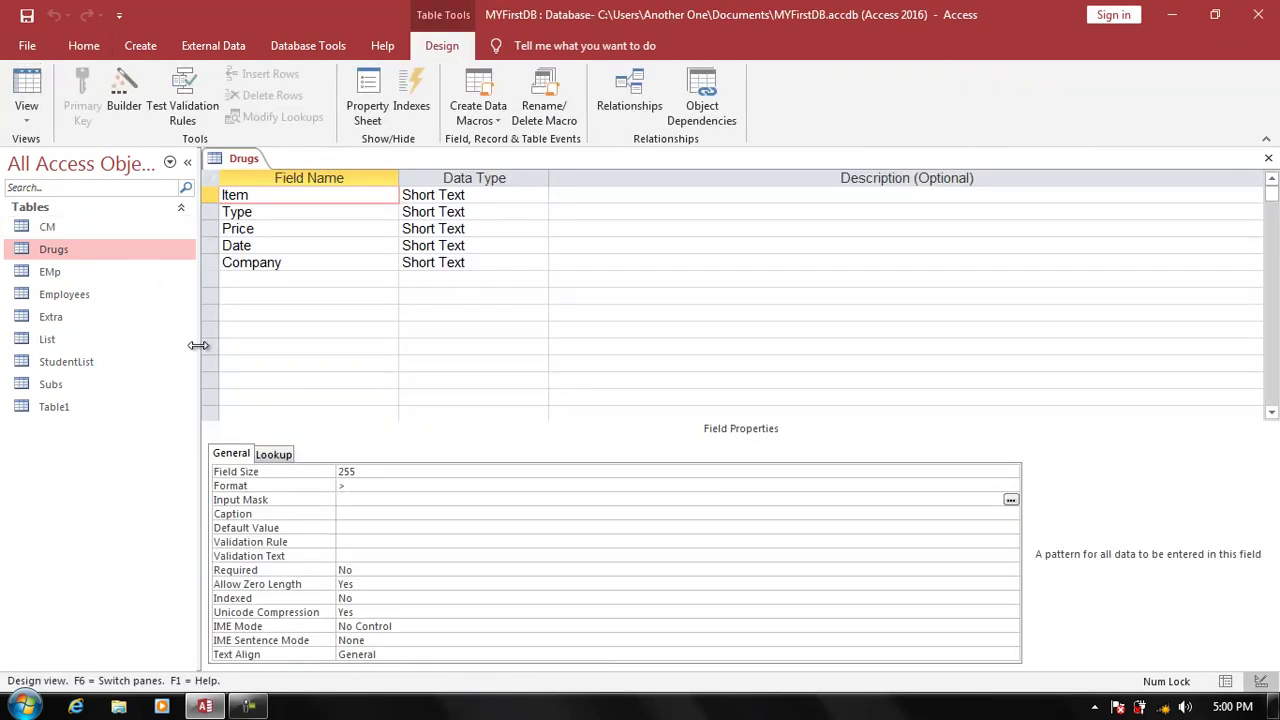
pyautogui.press('Up')
pyautogui.write('<')
pyautogui.press('Return')
pyautogui.click(26, 90)
pyautogui.press('Return')
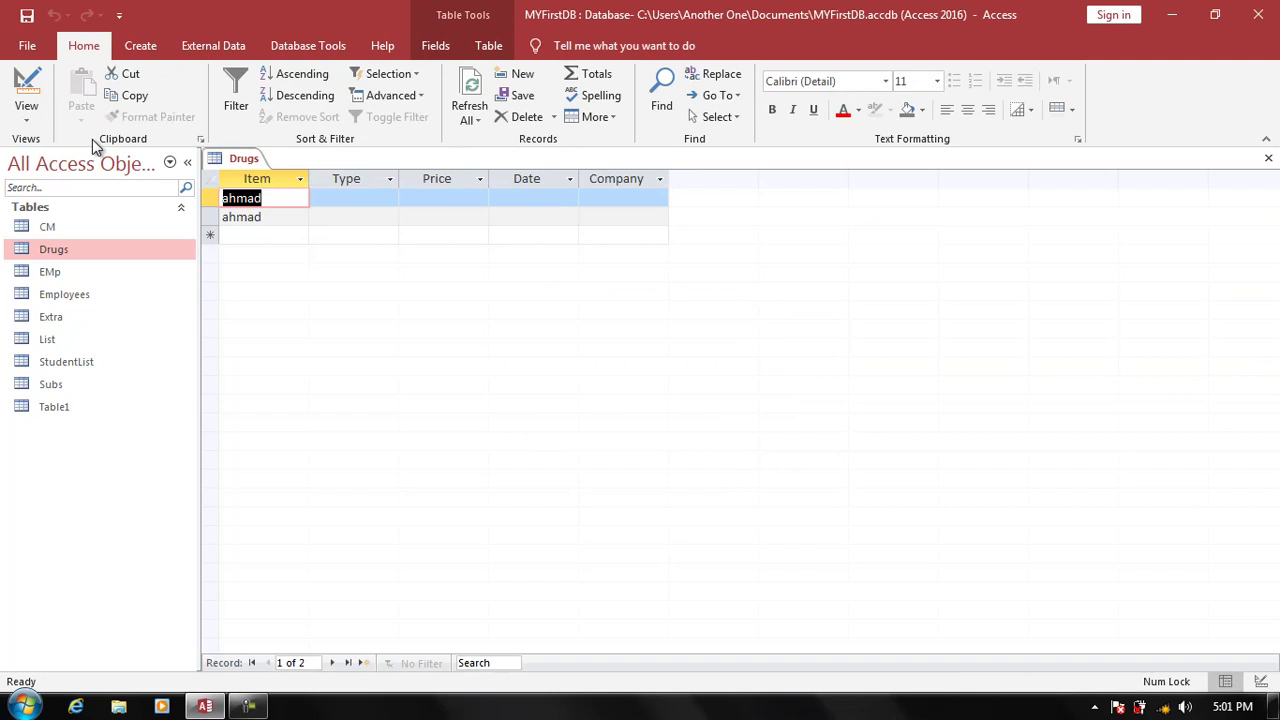
pyautogui.click(26, 92)
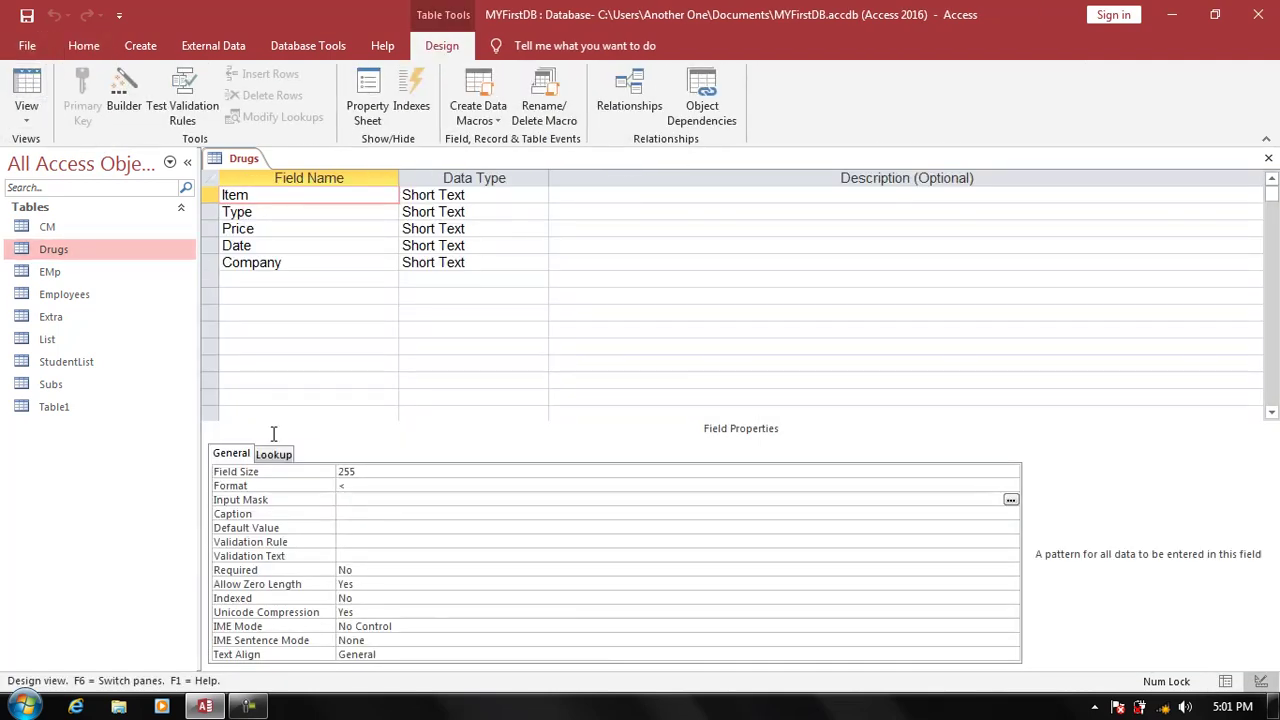
pyautogui.click(338, 486)
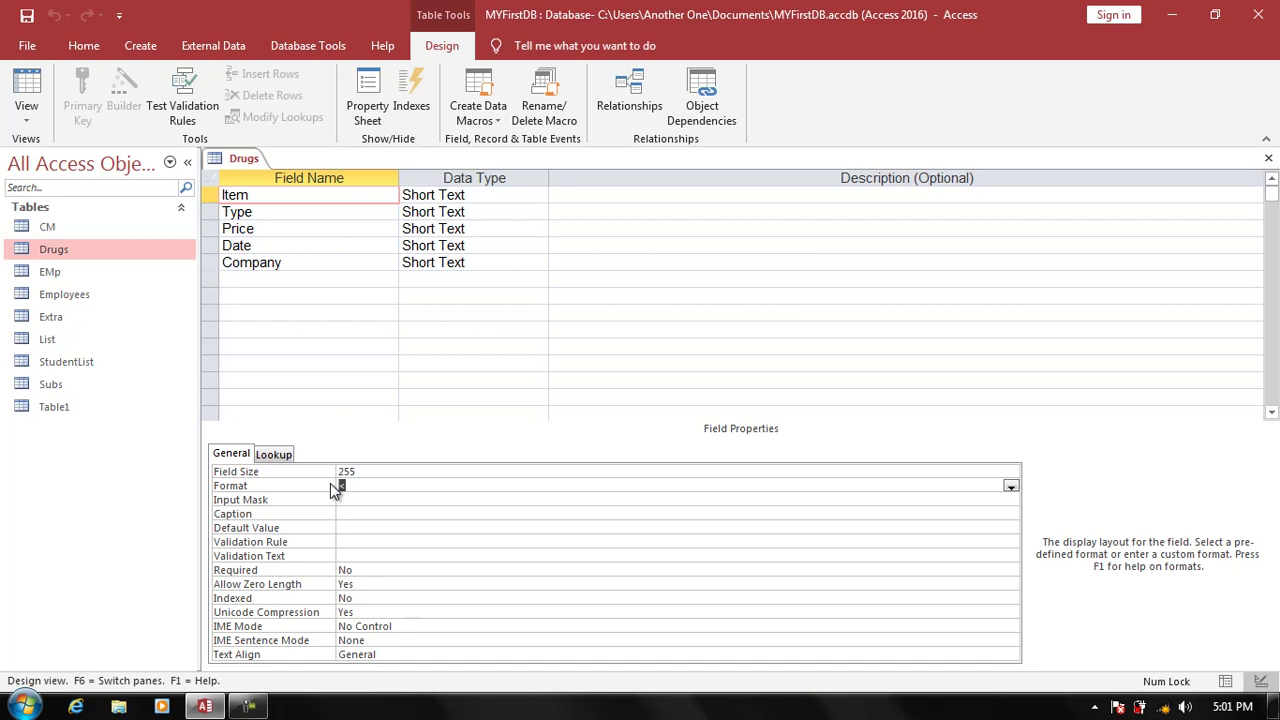
# - Set Item's Format to ![Red] and save to view the red entries in the datasheet
pyautogui.write('>')
pyautogui.press('BackSpace')
pyautogui.write('![Red')
pyautogui.click(26, 88)
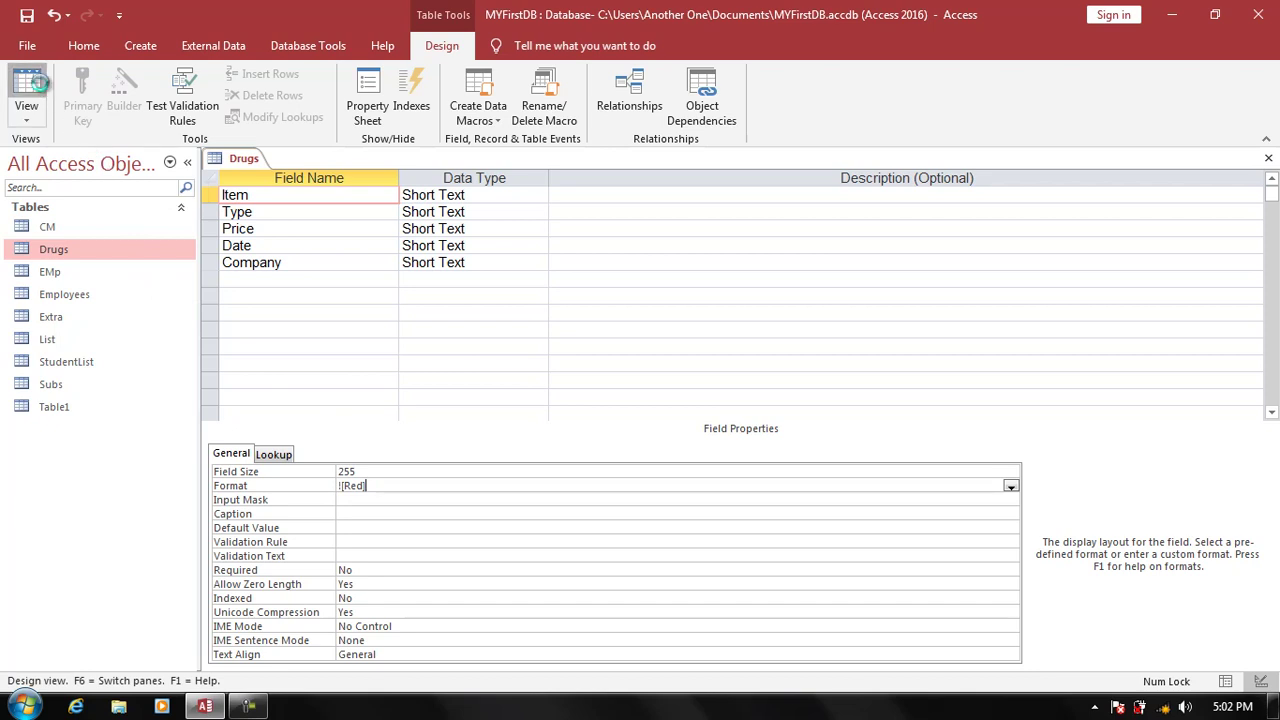
pyautogui.press('Return')
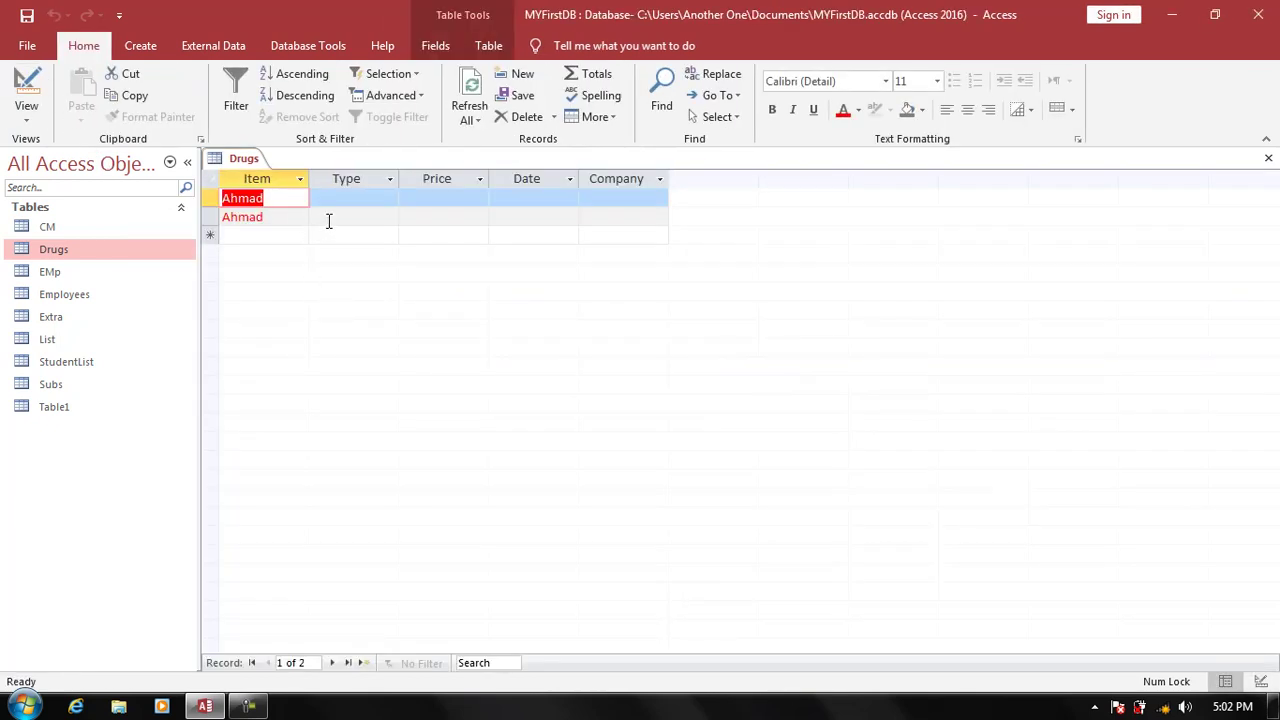
# - Fill the first record's Type as Injection, then enter its Price, Date and Company values
pyautogui.click(330, 217)
pyautogui.press('Up')
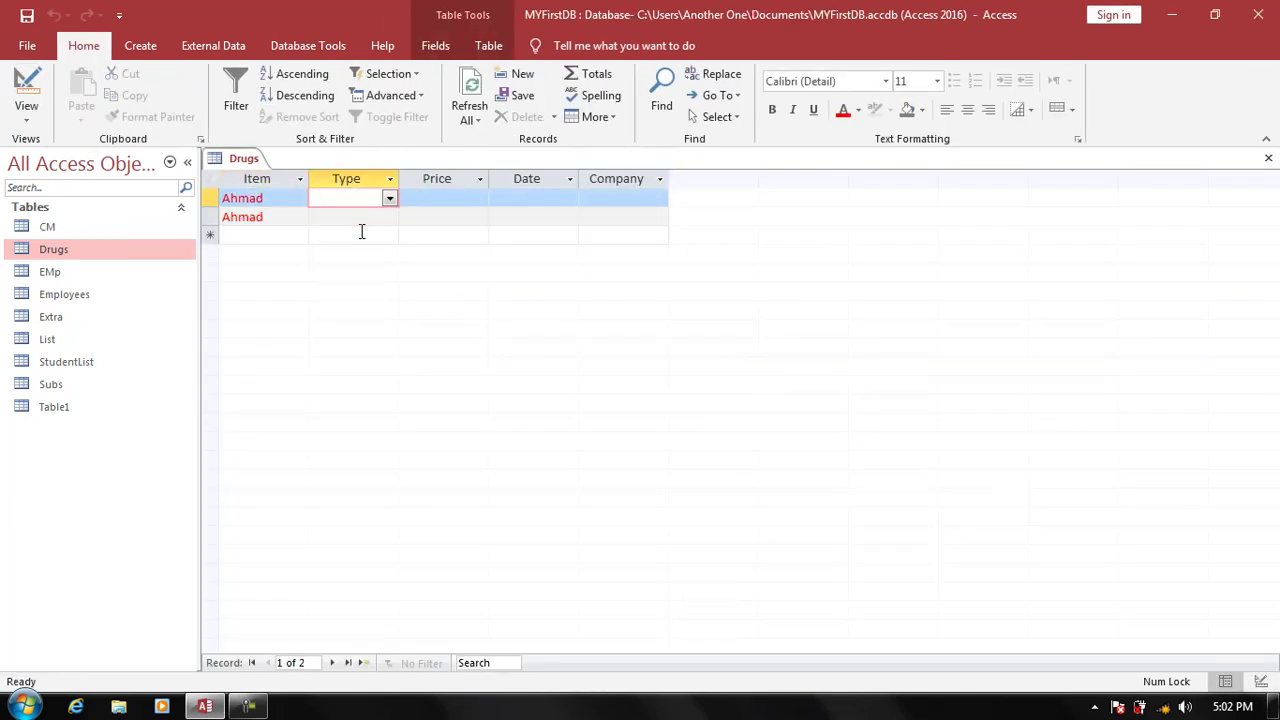
pyautogui.click(389, 198)
pyautogui.click(371, 232)
pyautogui.click(434, 217)
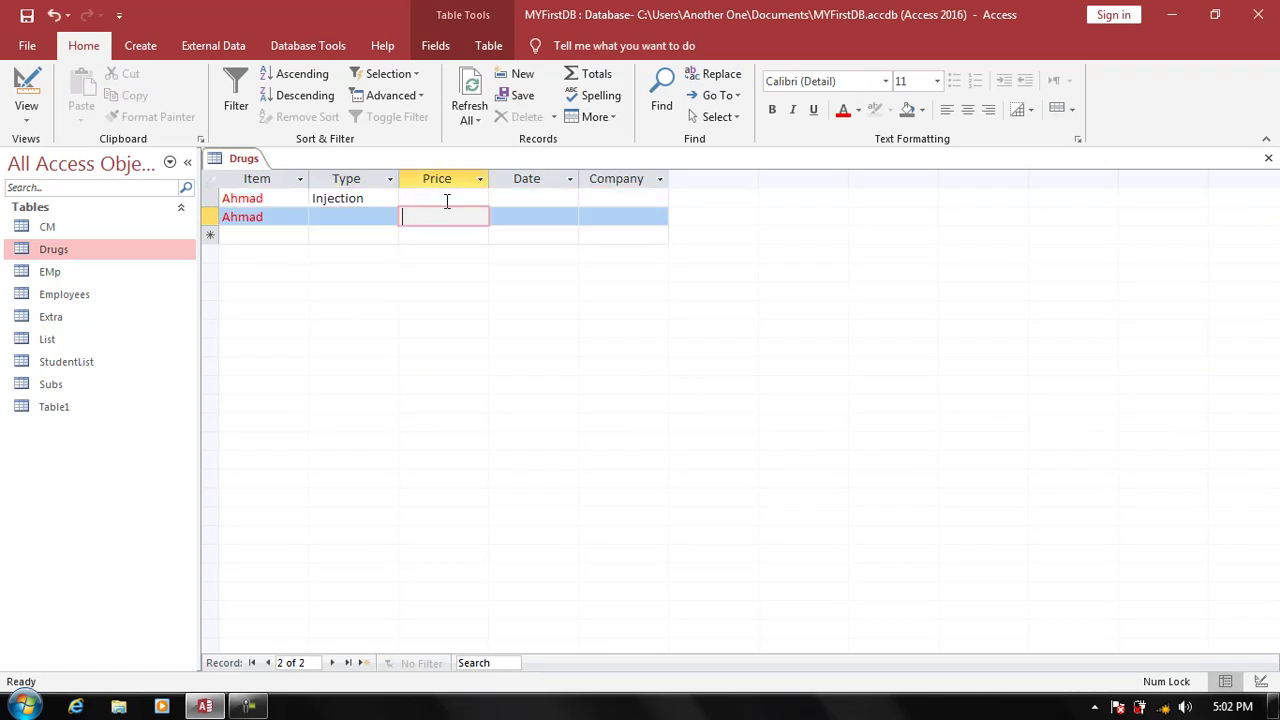
pyautogui.click(447, 201)
pyautogui.write('sdf')
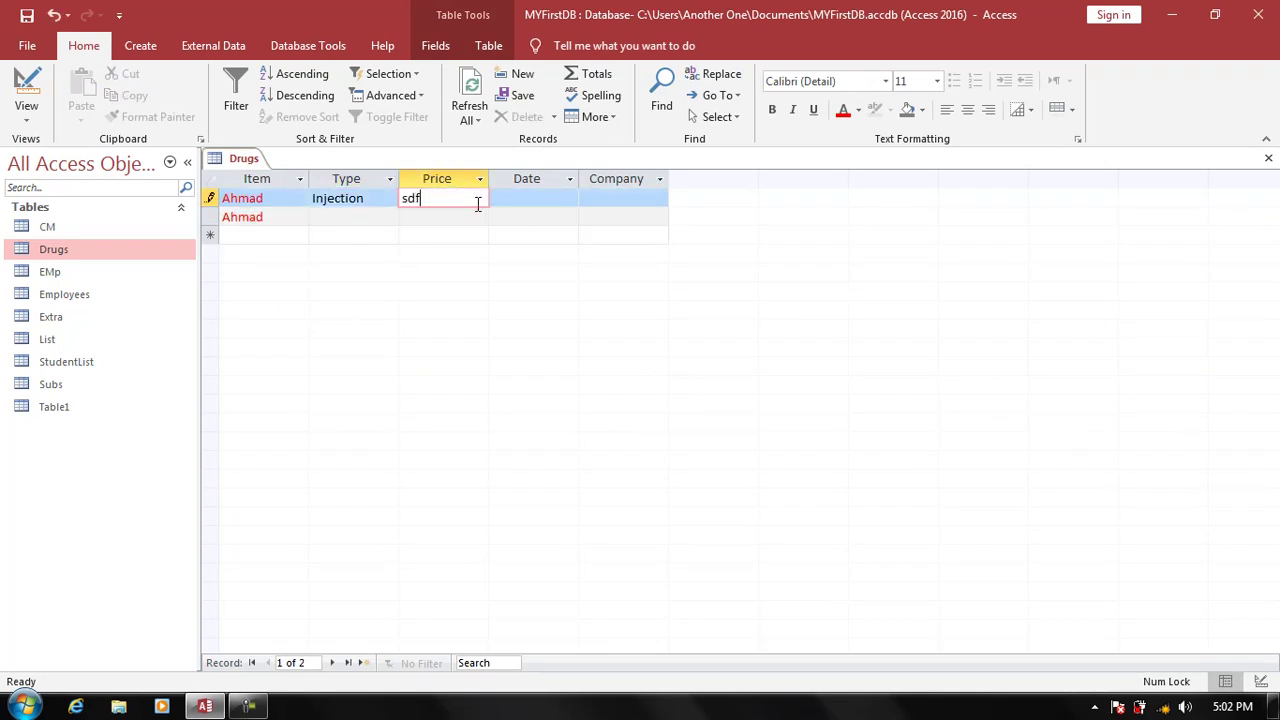
pyautogui.press('Tab')
pyautogui.write('sdf')
pyautogui.press('Tab')
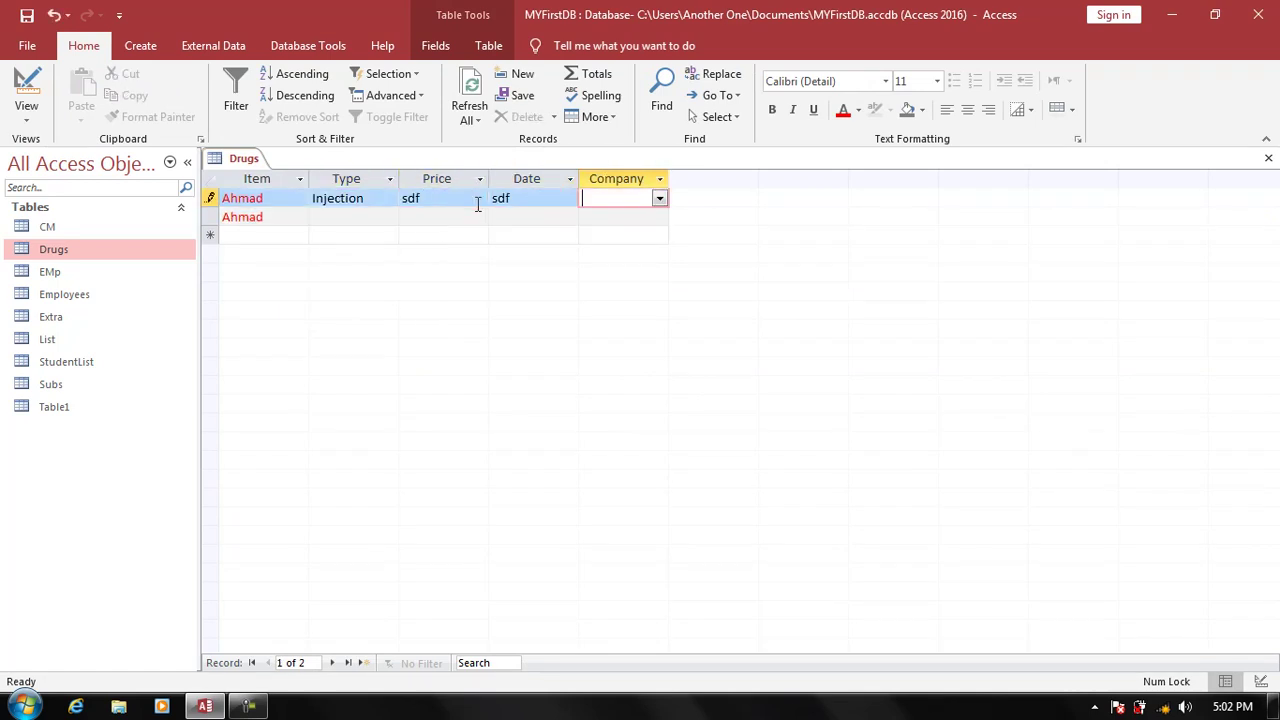
pyautogui.write('m')
pyautogui.press('Tab')
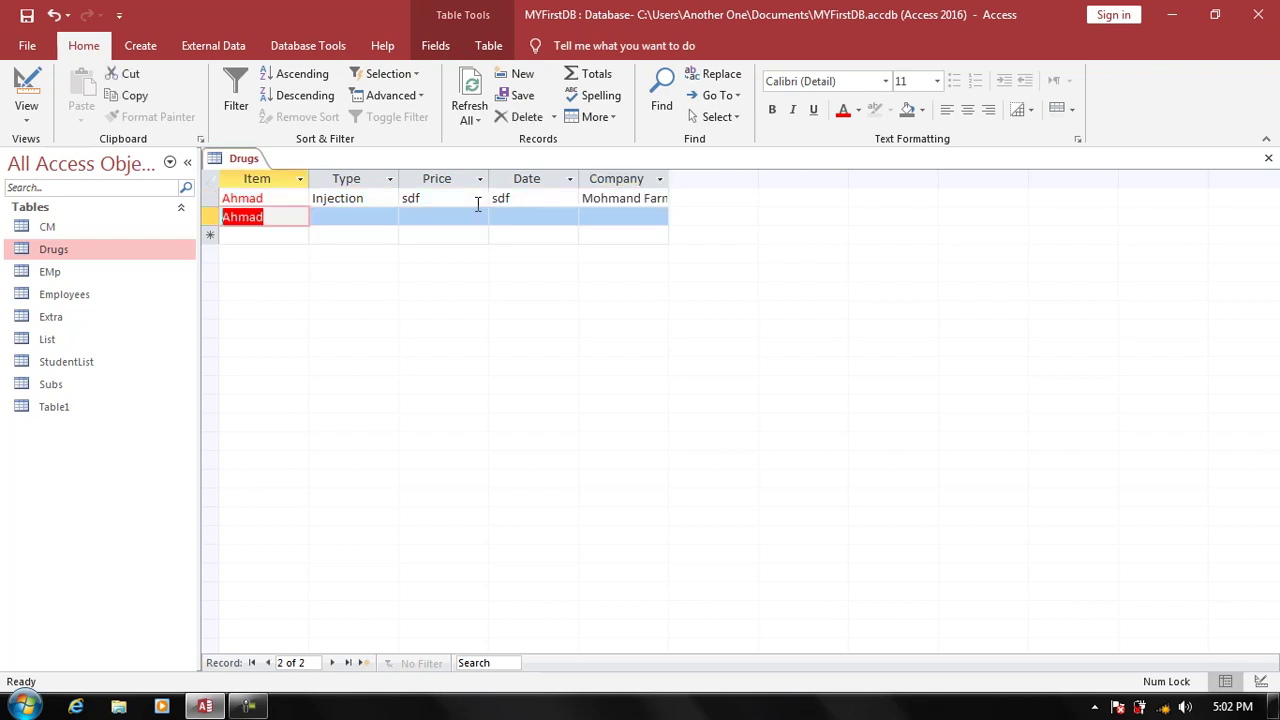
# - Change the datasheet font colour to green
pyautogui.click(380, 216)
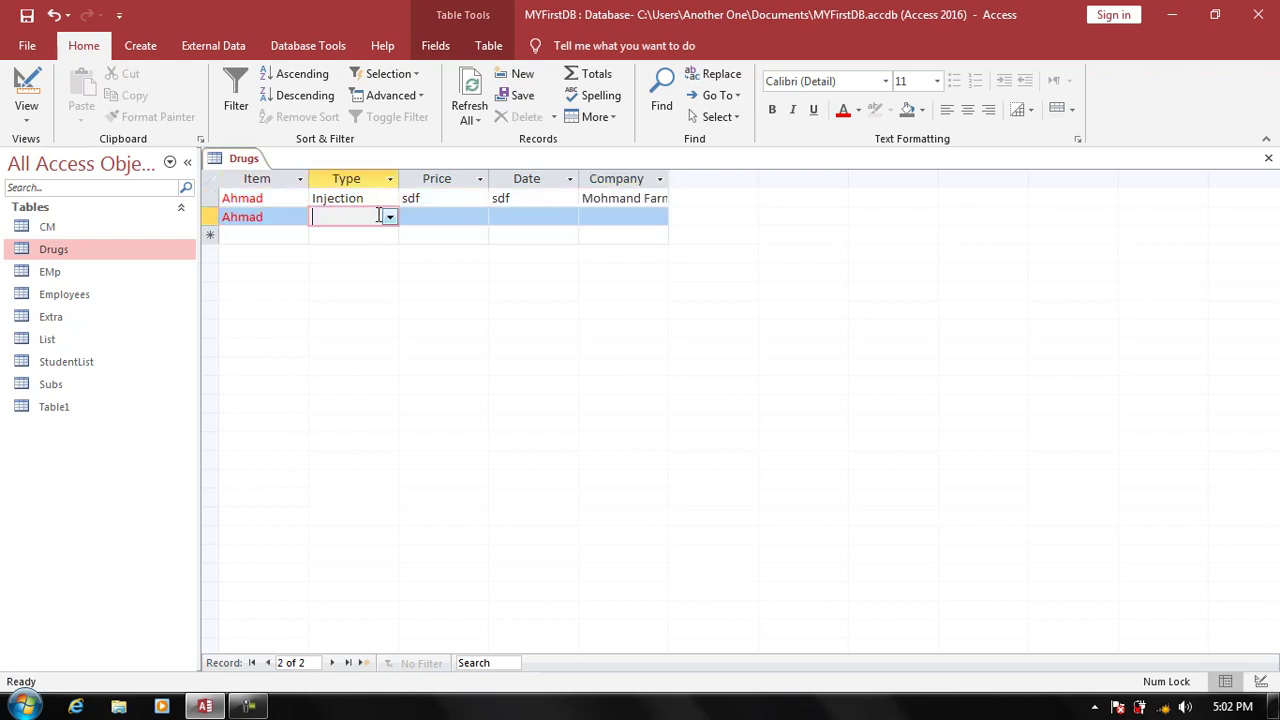
pyautogui.click(859, 115)
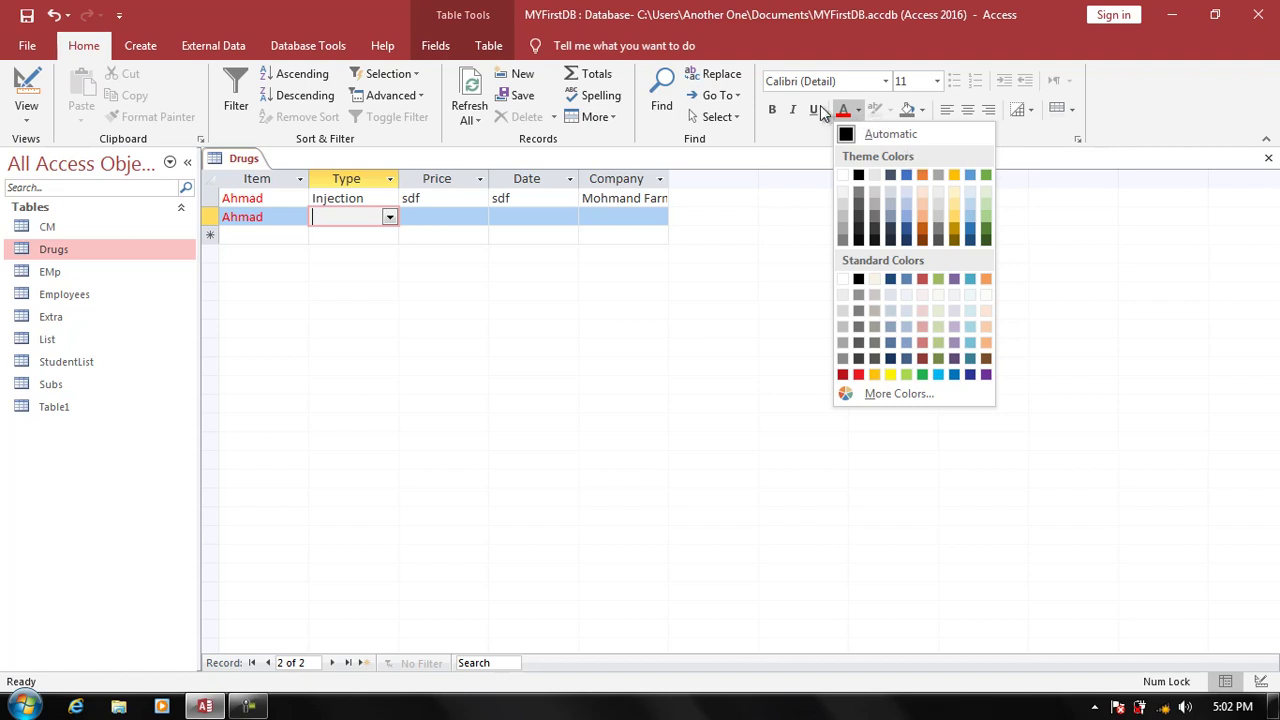
pyautogui.click(937, 359)
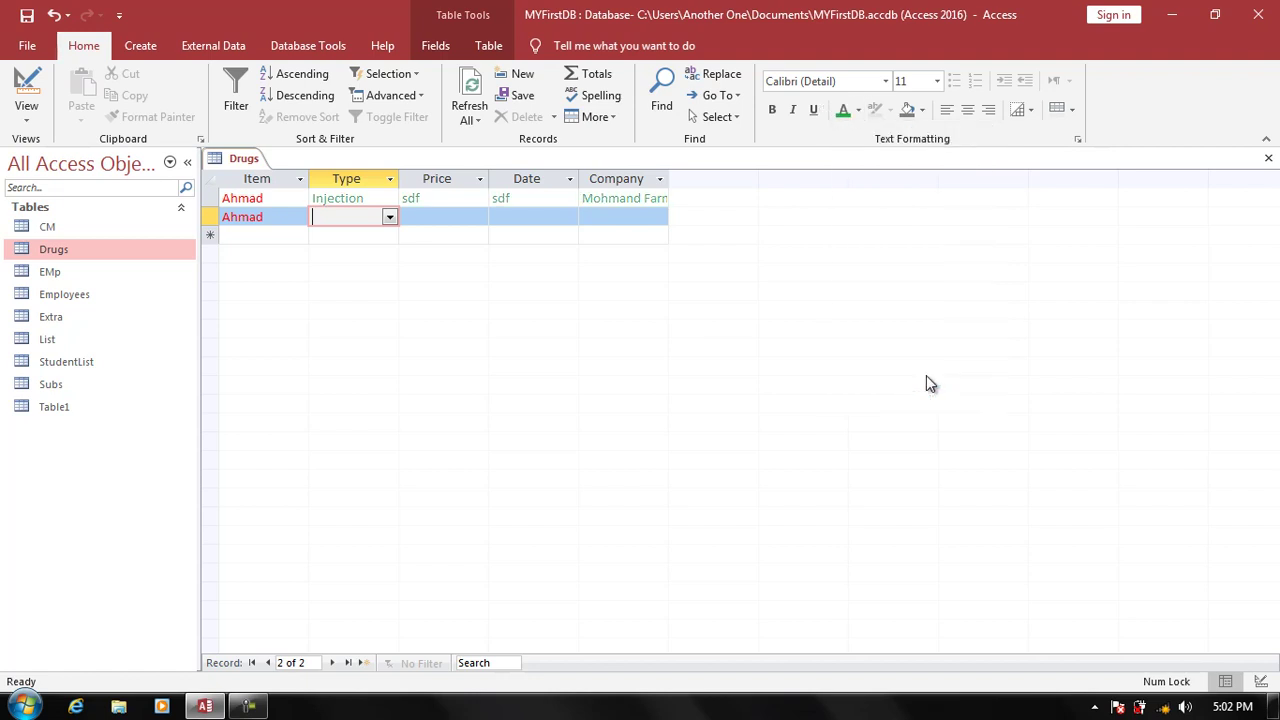
pyautogui.click(470, 215)
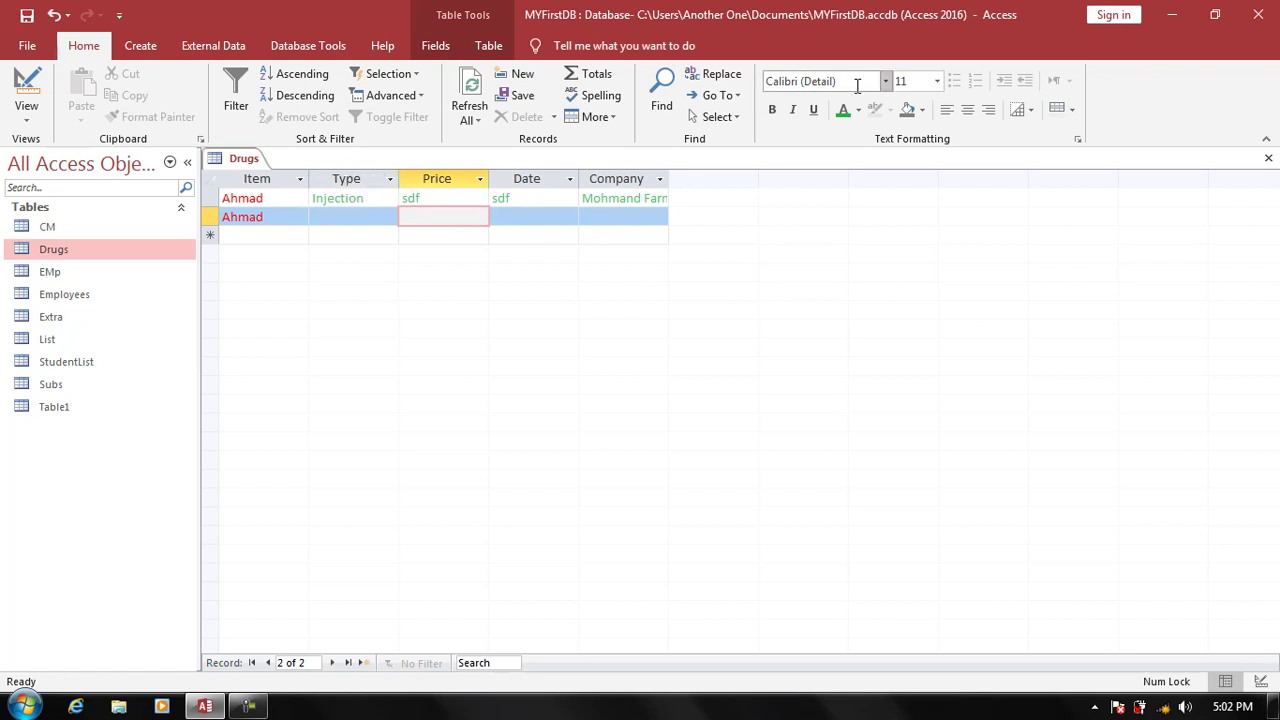
# - Change Item's Format to ![Blue], save, check the blue entries, and reopen Design view
pyautogui.click(26, 90)
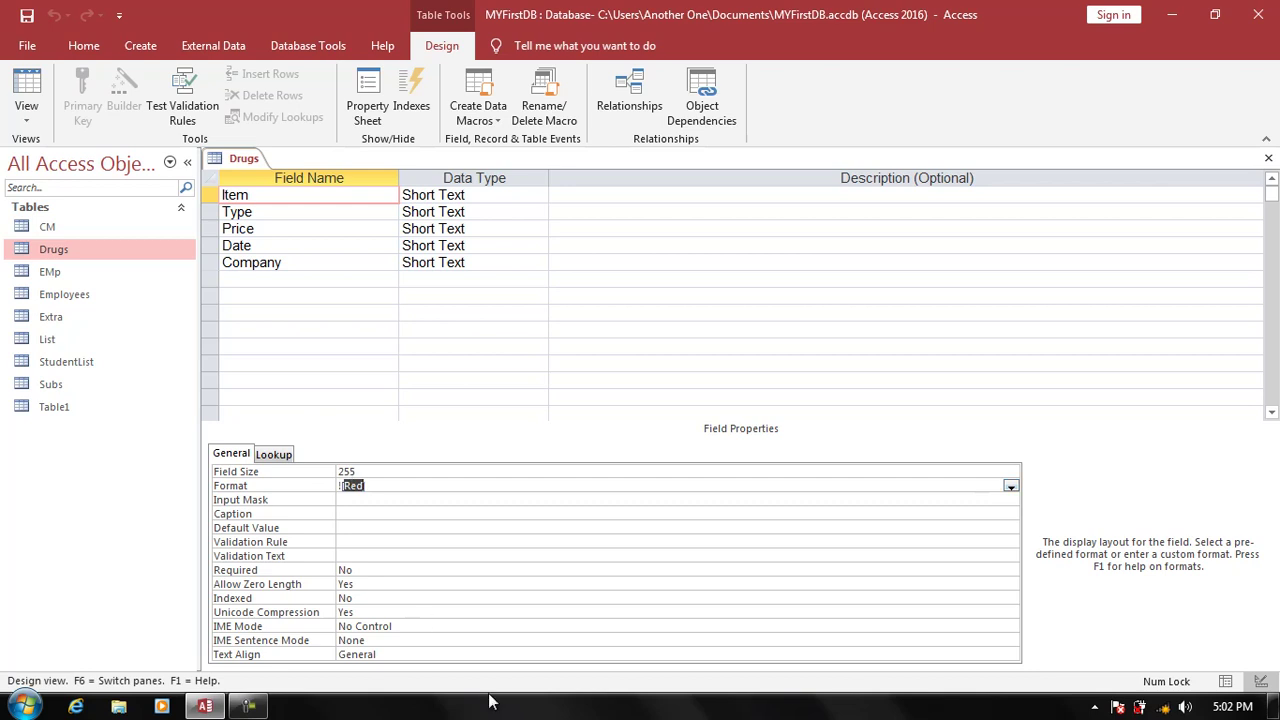
pyautogui.write('Blue')
pyautogui.press('Return')
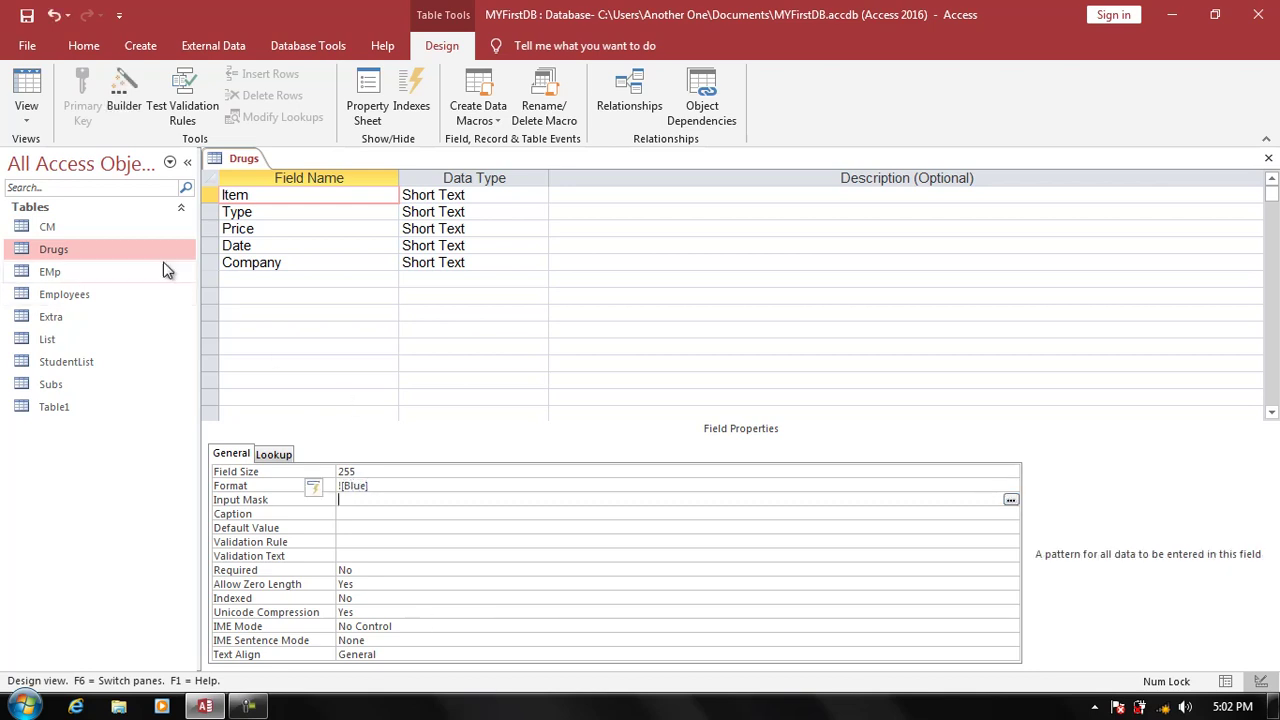
pyautogui.click(26, 85)
pyautogui.press('Return')
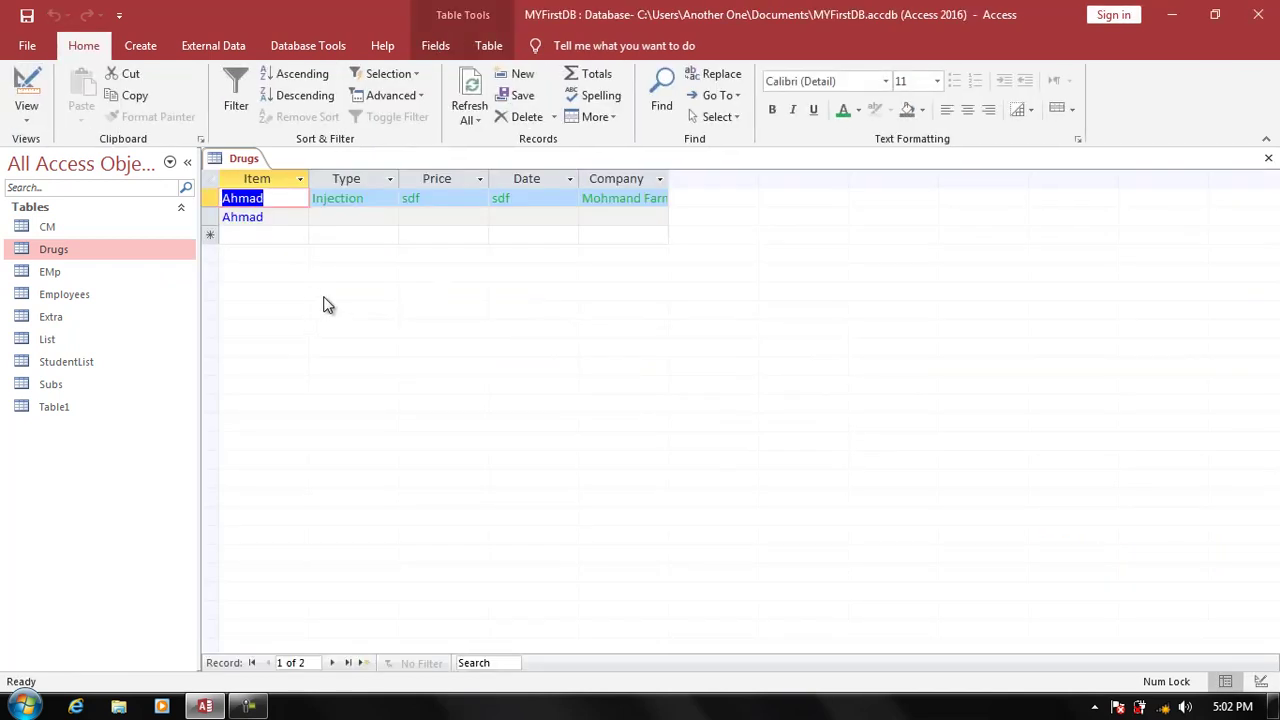
pyautogui.click(345, 233)
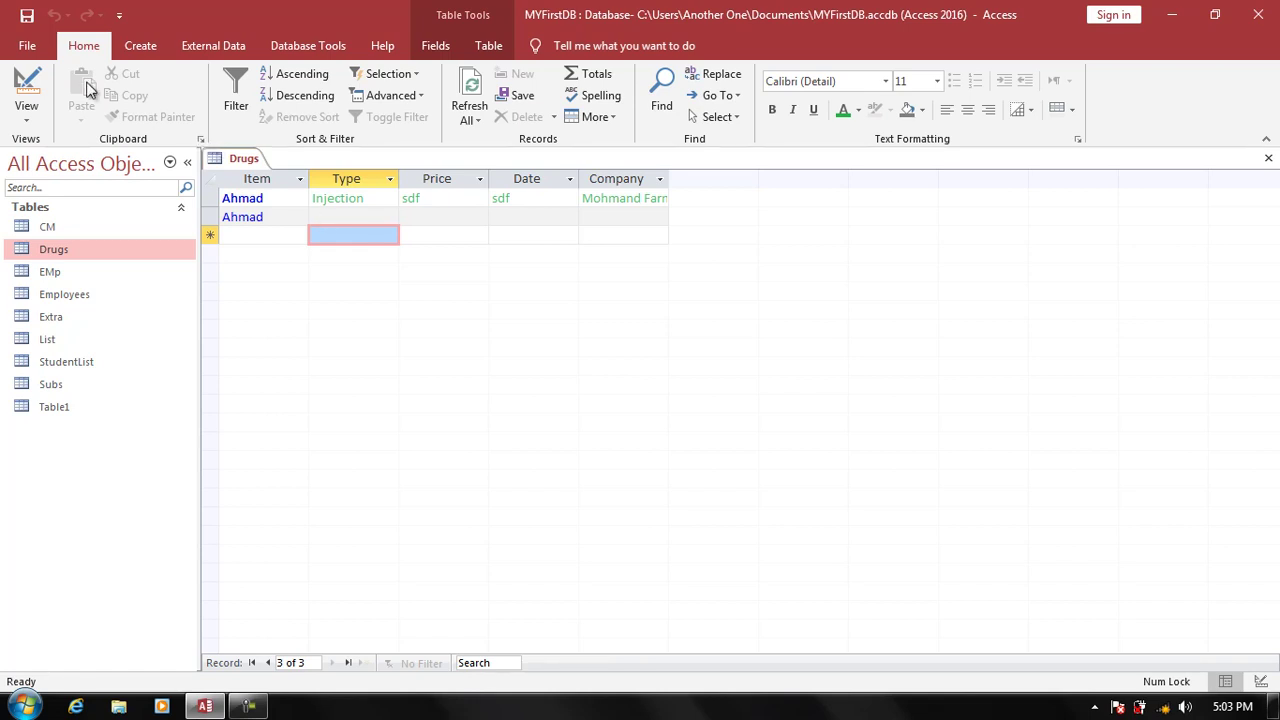
pyautogui.click(26, 88)
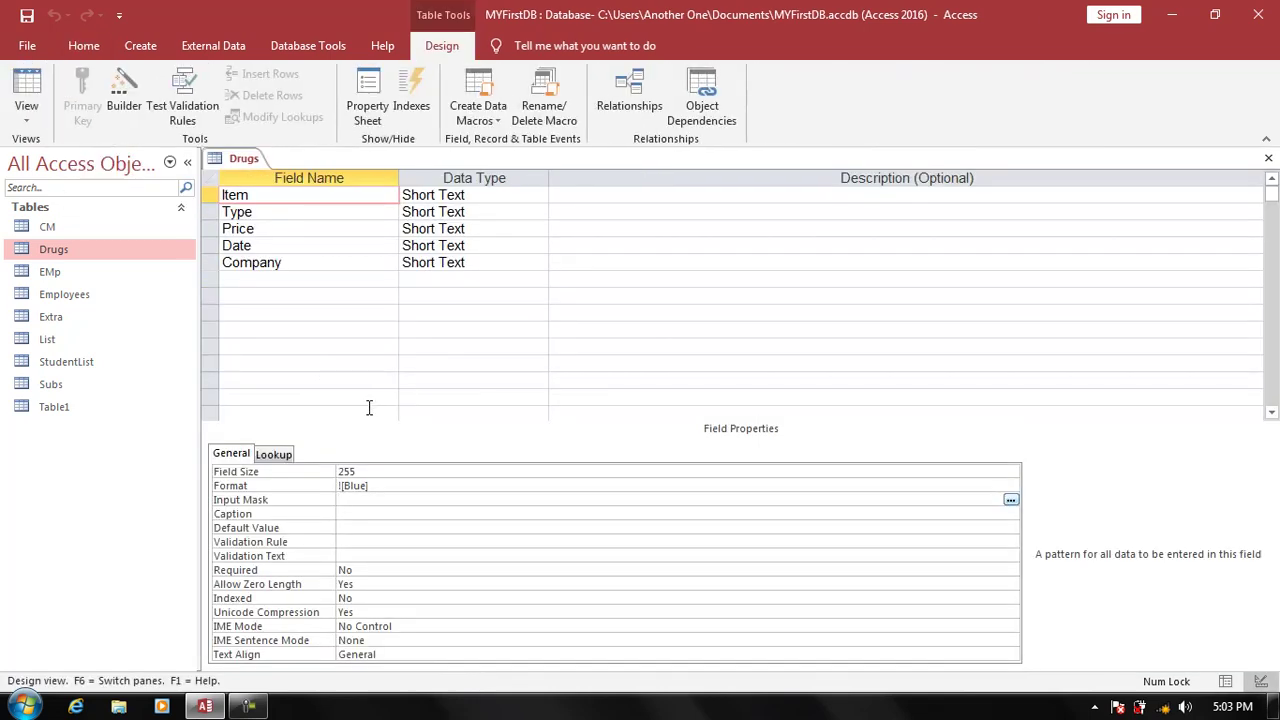
# - Replace Item's Format with ! "Mr. " and save to show the prefix in the datasheet
pyautogui.click(325, 487)
pyautogui.press('Delete')
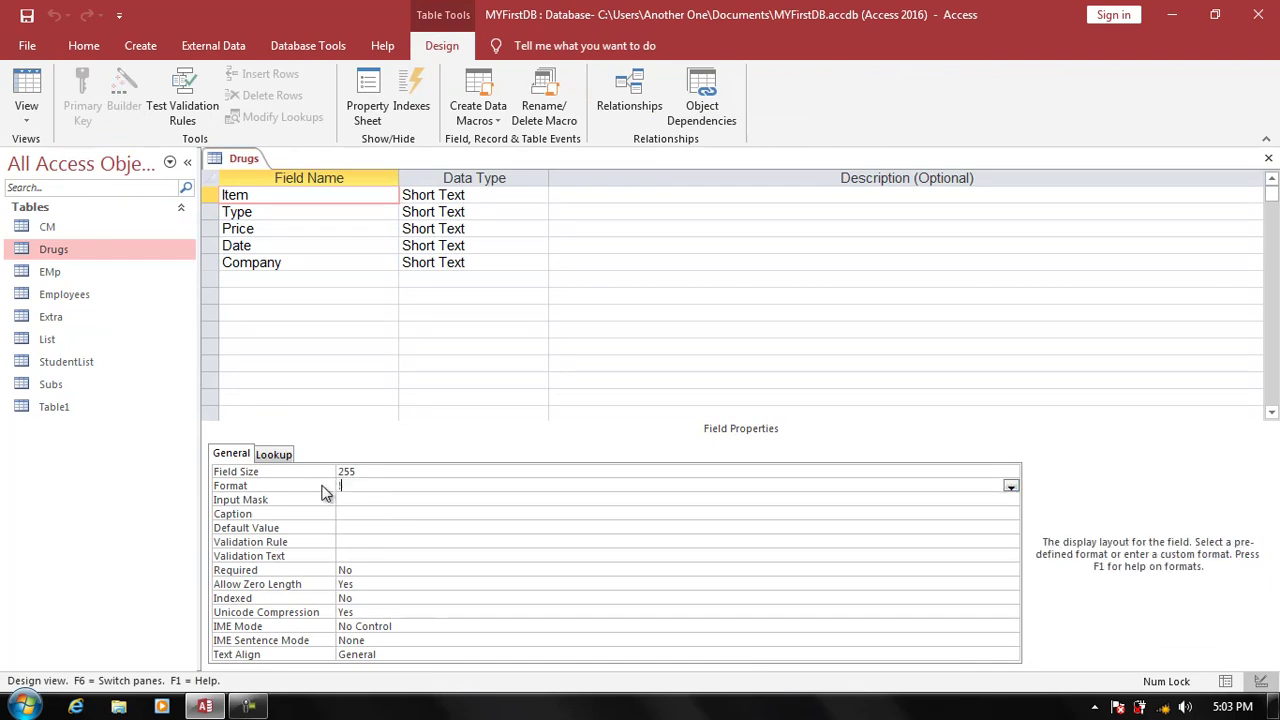
pyautogui.write('!')
pyautogui.write(' "Mr')
pyautogui.write('. "')
pyautogui.press('Return')
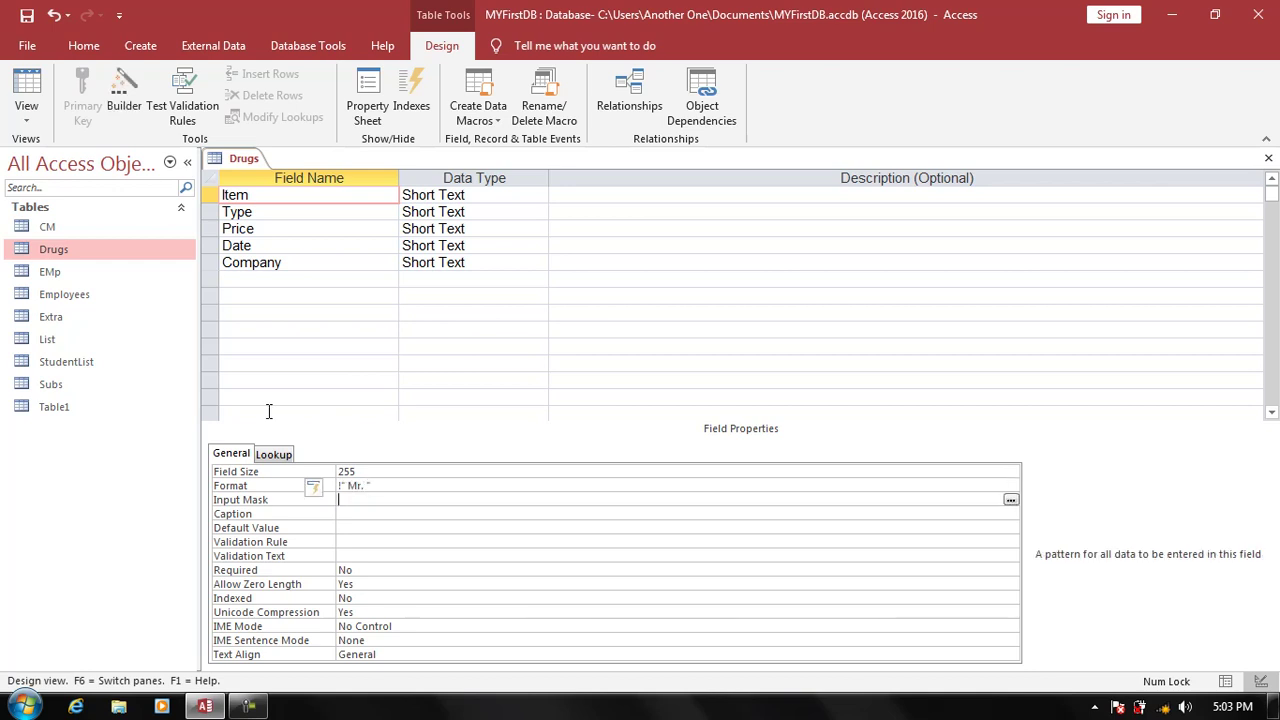
pyautogui.click(26, 90)
pyautogui.press('Return')
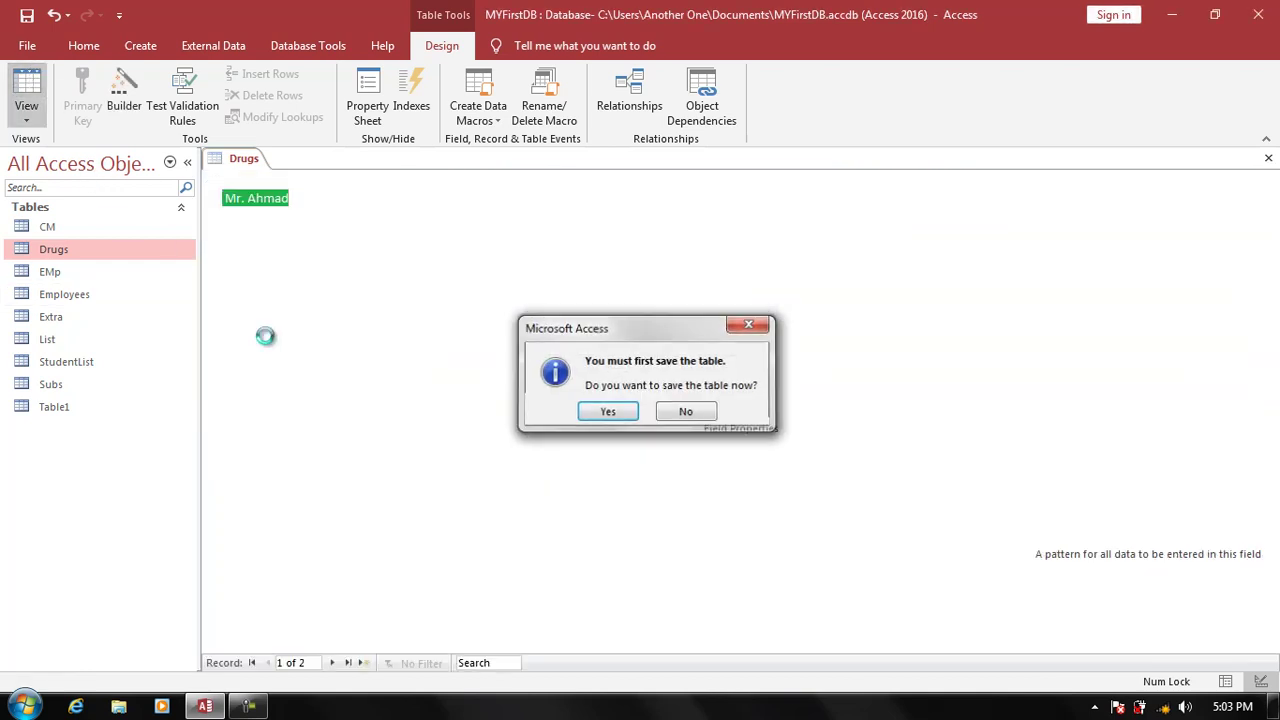
# - Add a third record with a new name in its Item cell
pyautogui.click(308, 222)
pyautogui.click(297, 219)
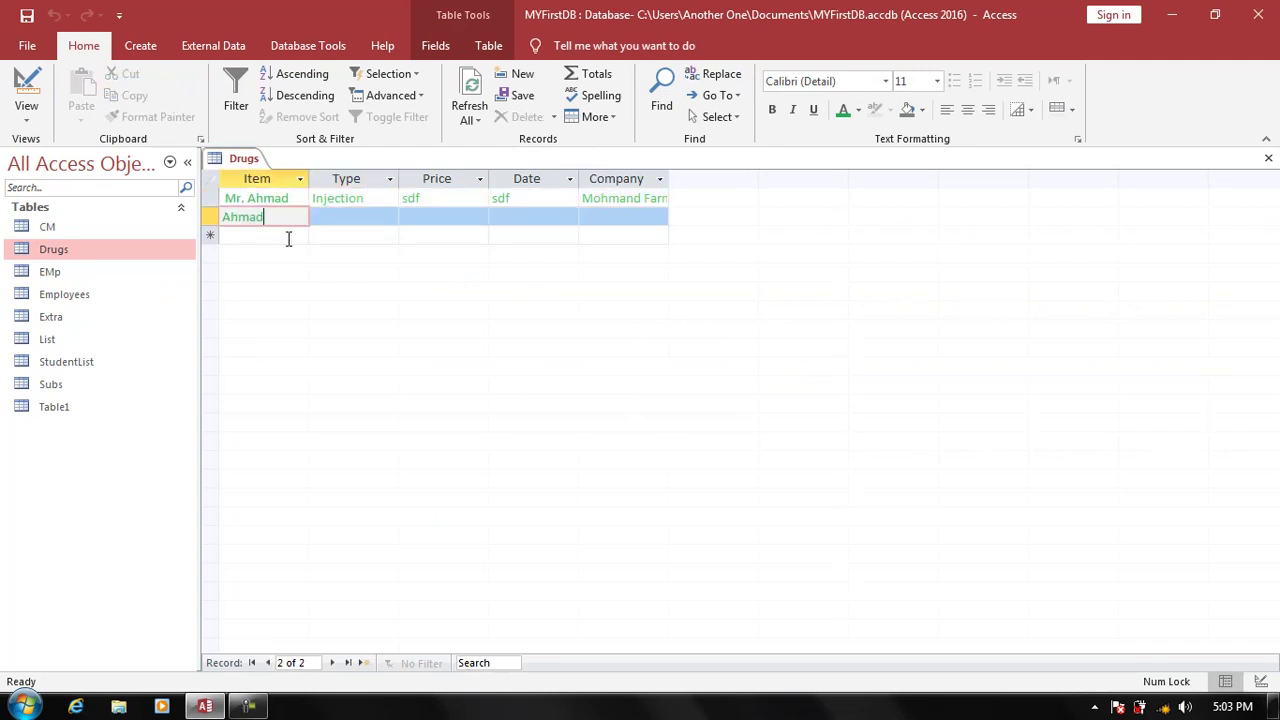
pyautogui.click(294, 236)
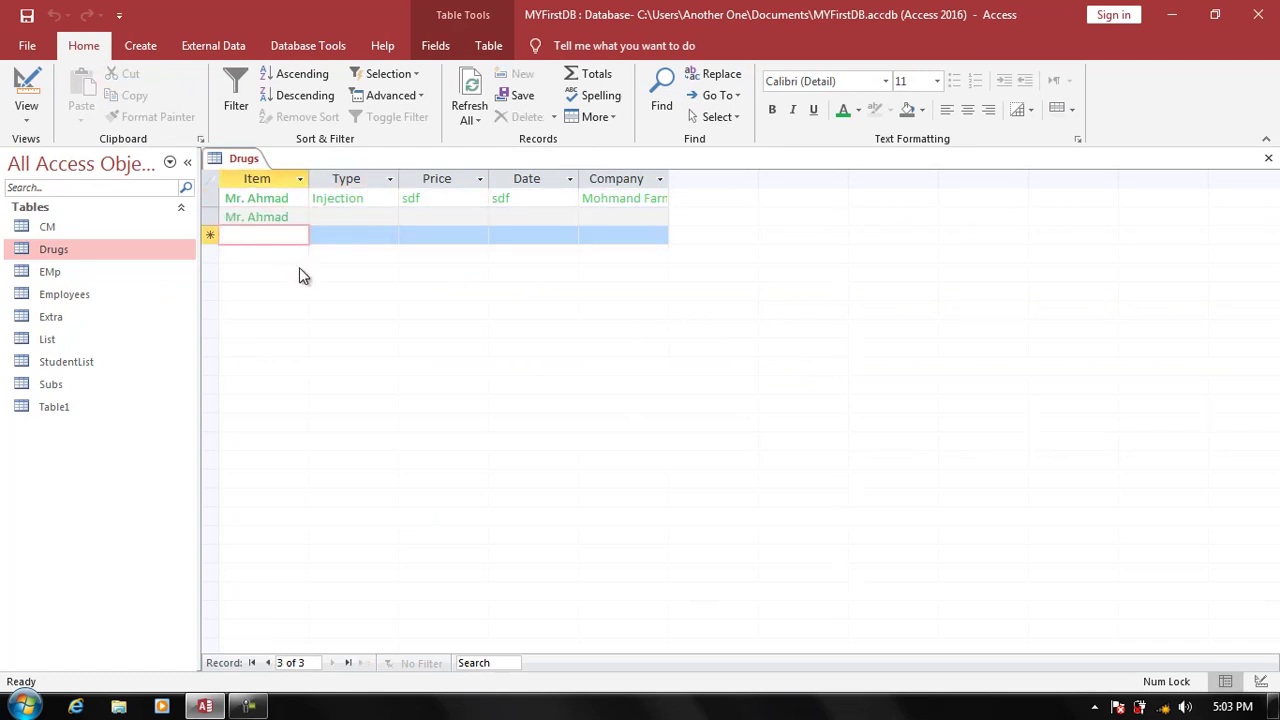
pyautogui.write('Haroon')
pyautogui.press('Tab')
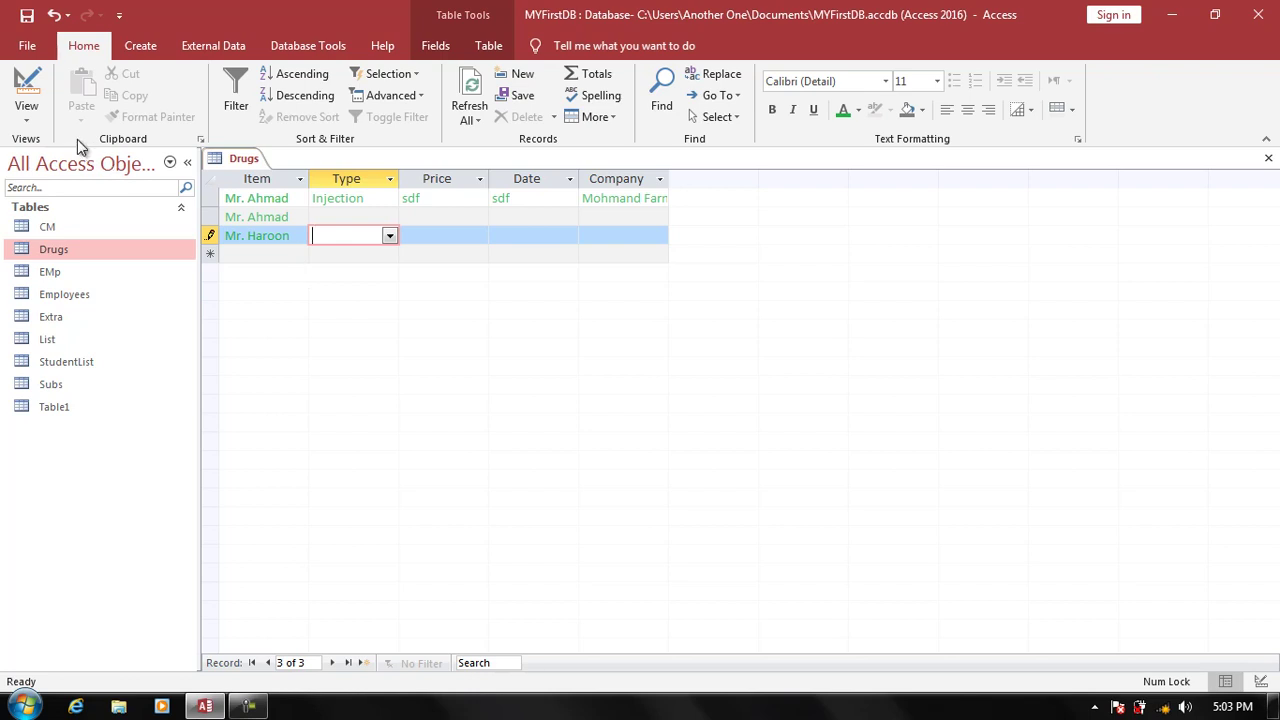
# - Edit Item's Format prefix to "Mr. /Miss." and save to view the datasheet
pyautogui.click(27, 90)
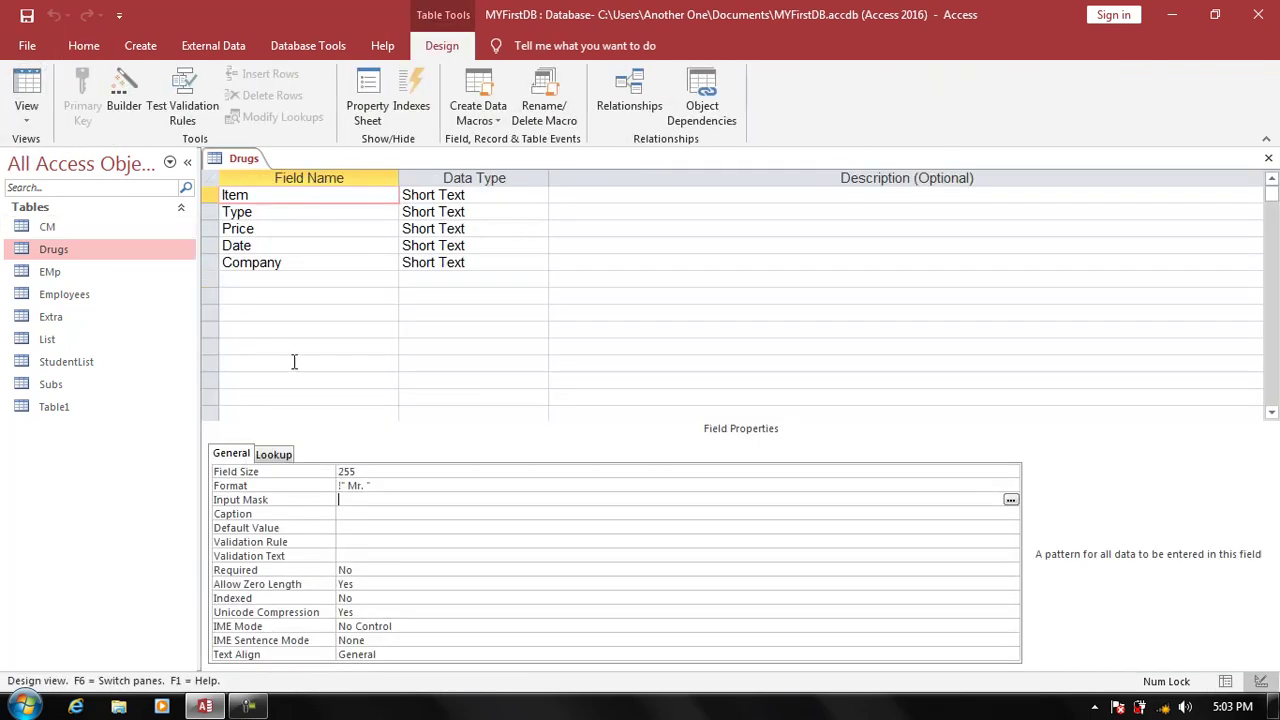
pyautogui.click(367, 485)
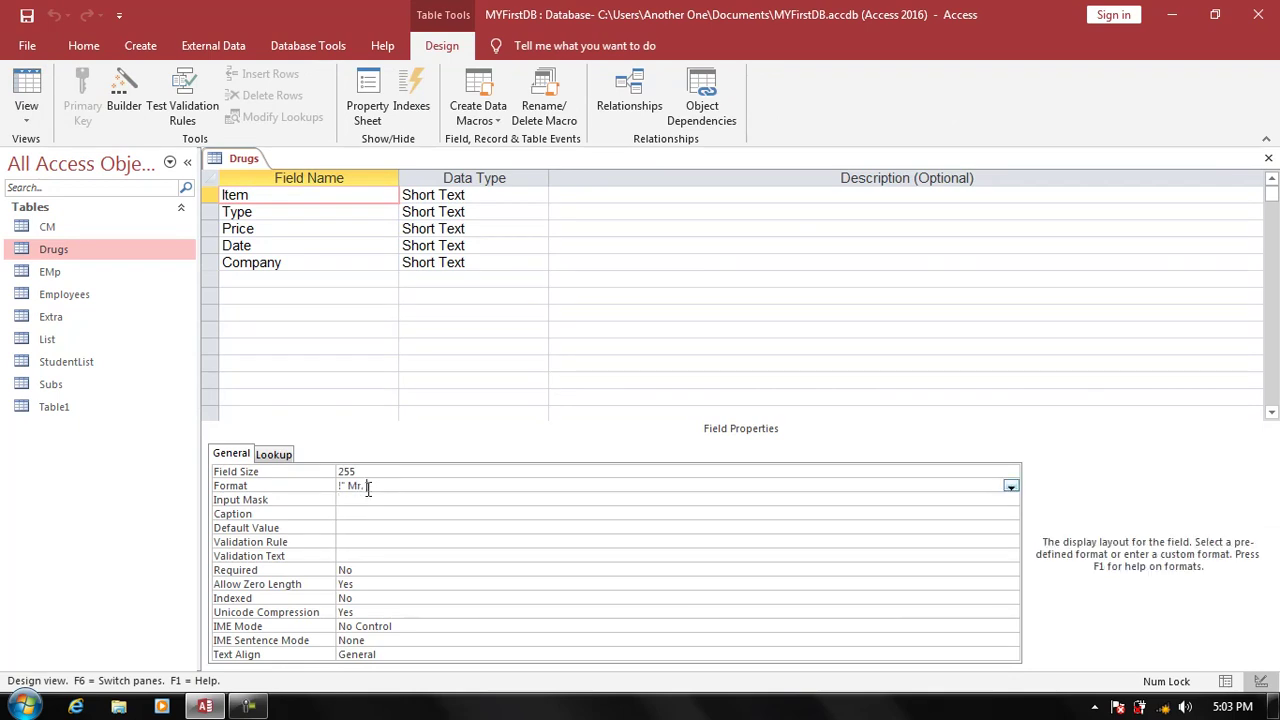
pyautogui.press('BackSpace')
pyautogui.write('/')
pyautogui.write('M')
pyautogui.write('iss"')
pyautogui.press('Return')
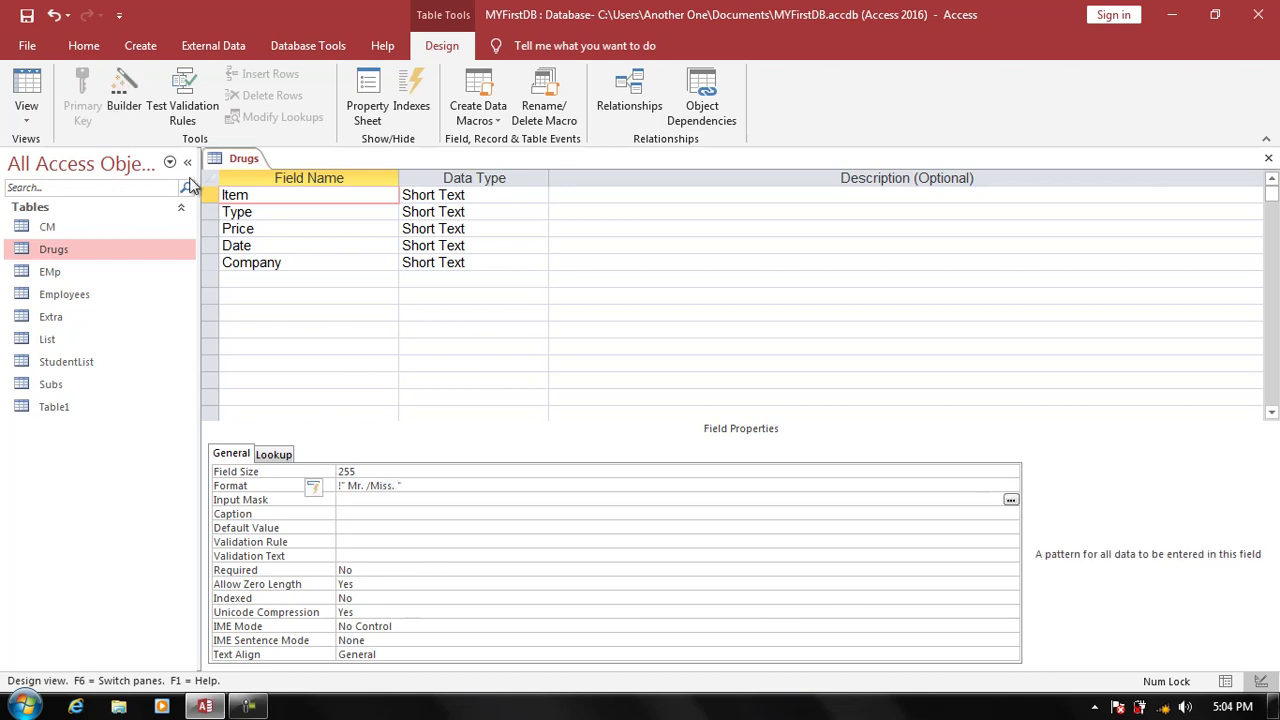
pyautogui.click(17, 75)
pyautogui.press('Return')
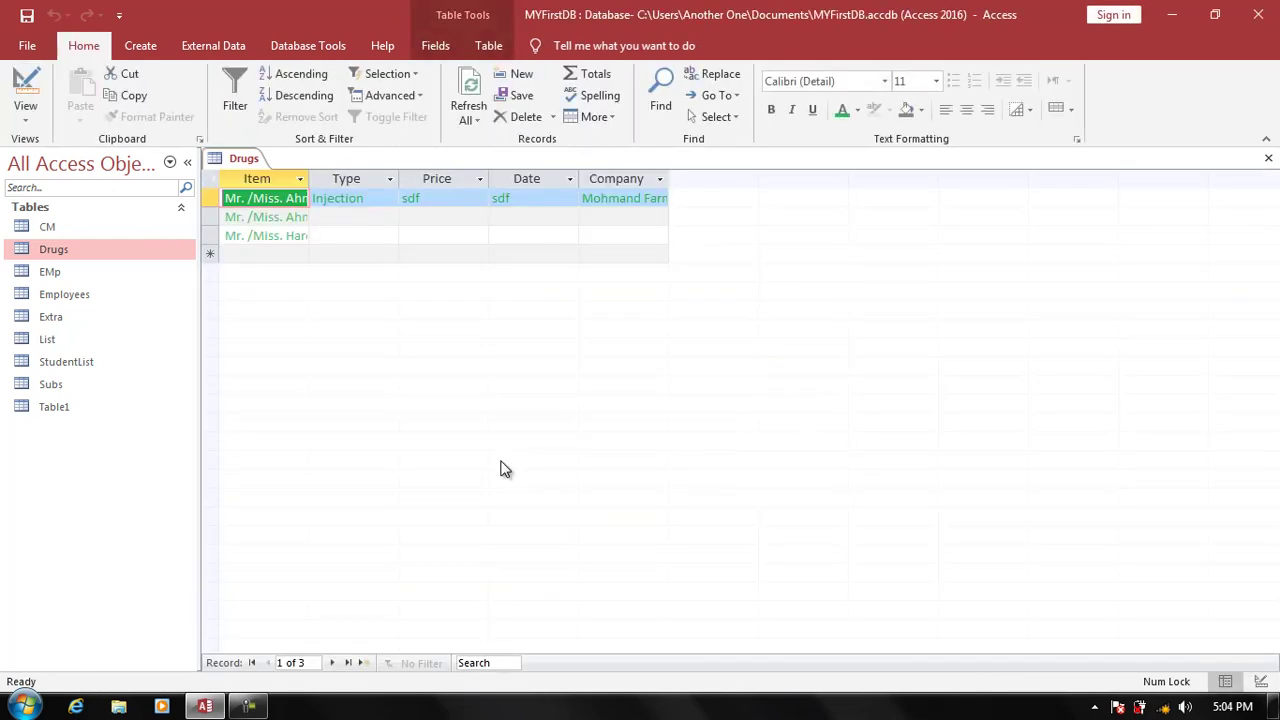
# - Autofit the Item column width, then go back to Design view
pyautogui.doubleClick(308, 176)
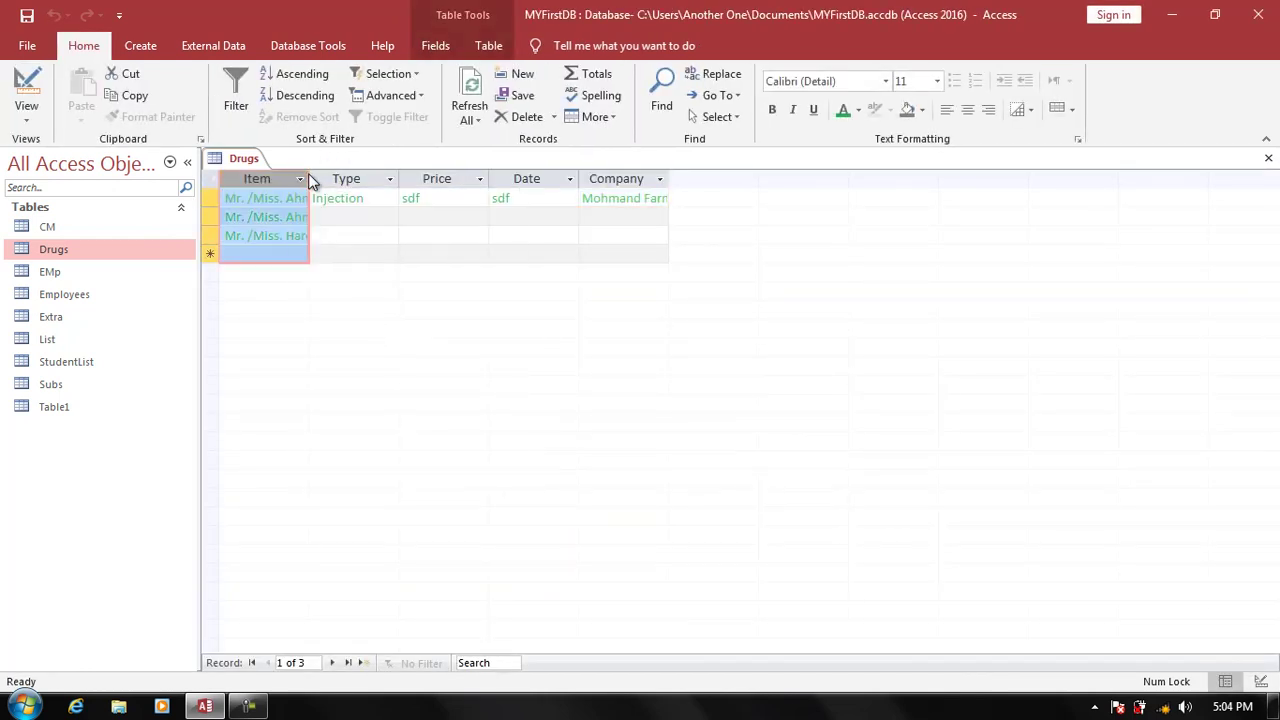
pyautogui.click(365, 235)
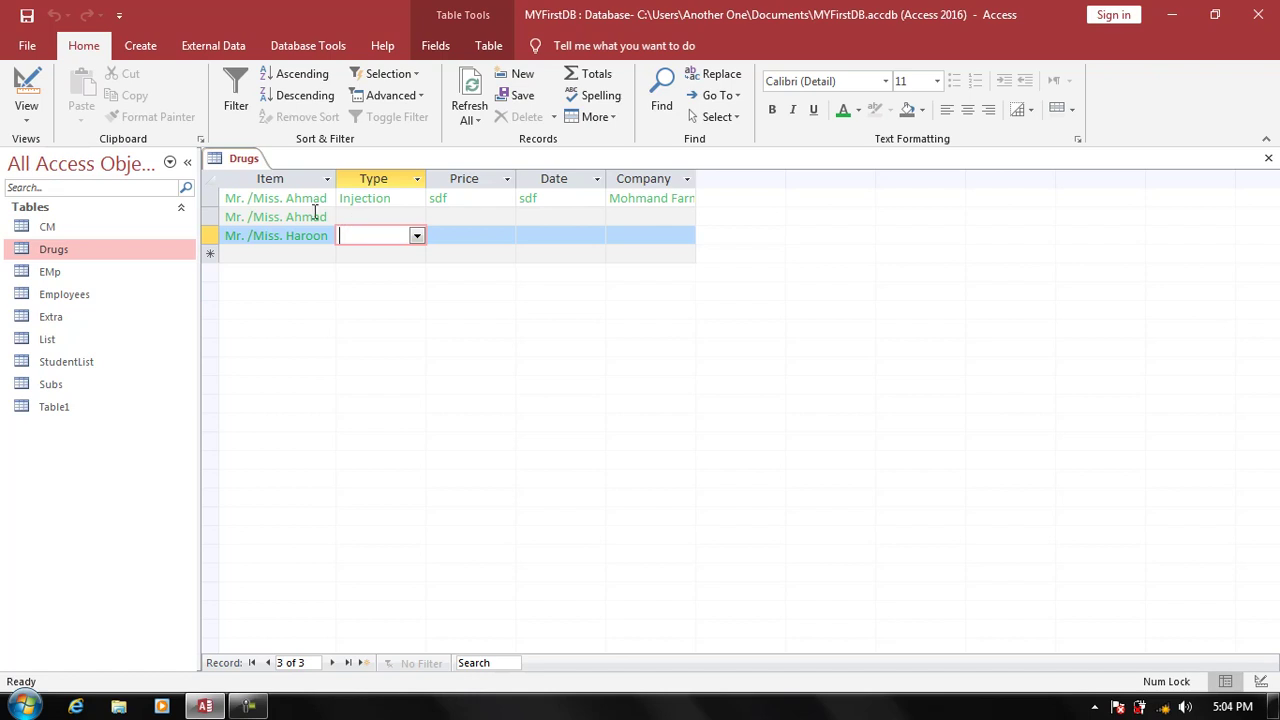
pyautogui.click(42, 90)
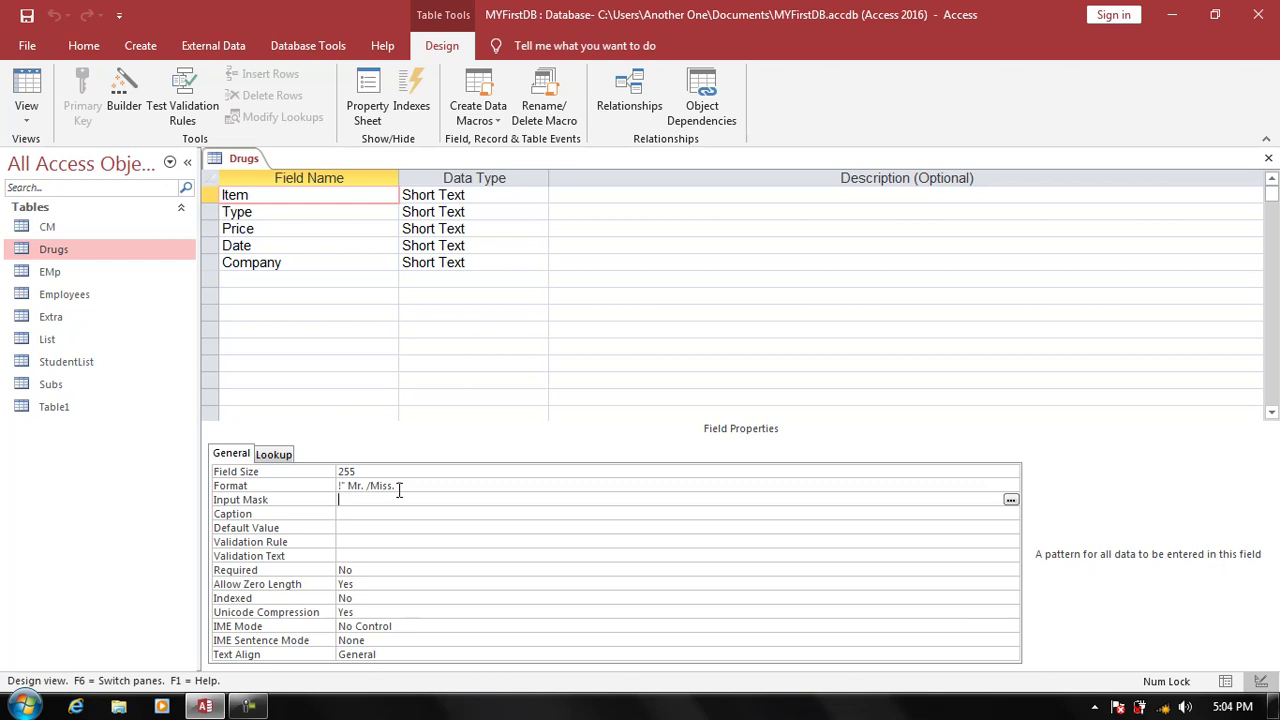
pyautogui.moveTo(402, 485); pyautogui.dragTo(338, 485)
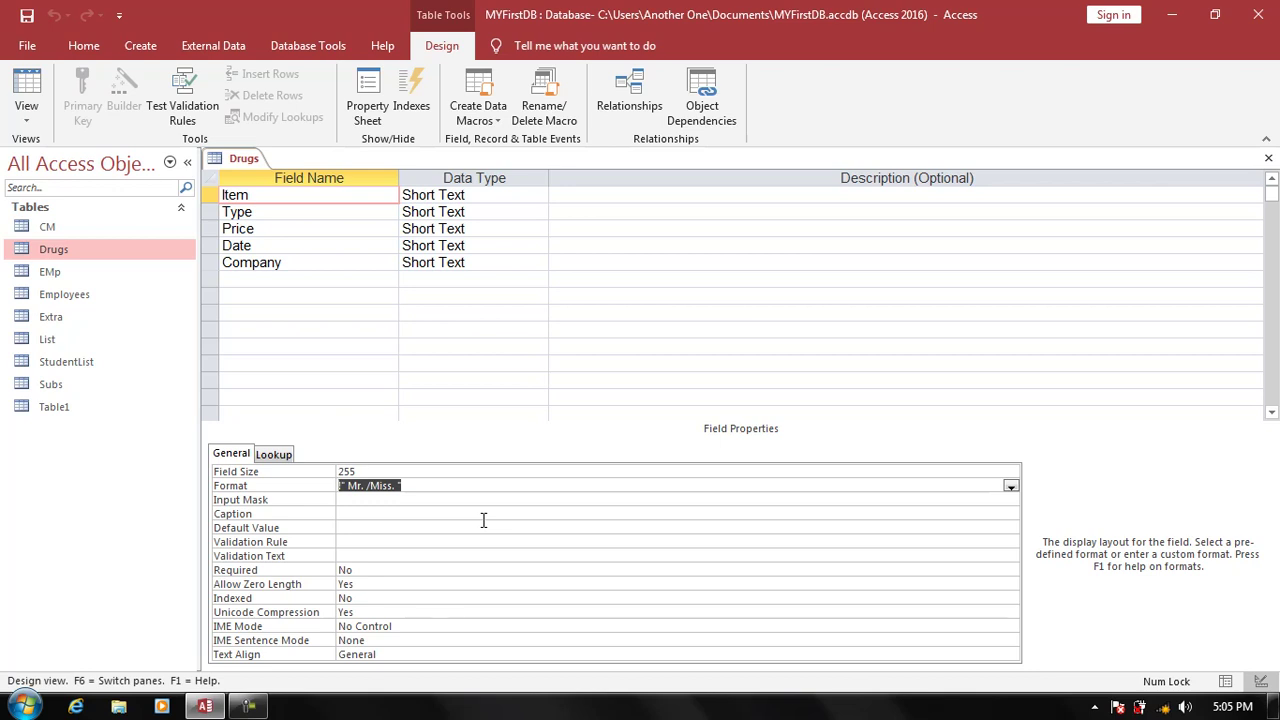
pyautogui.click(420, 500)
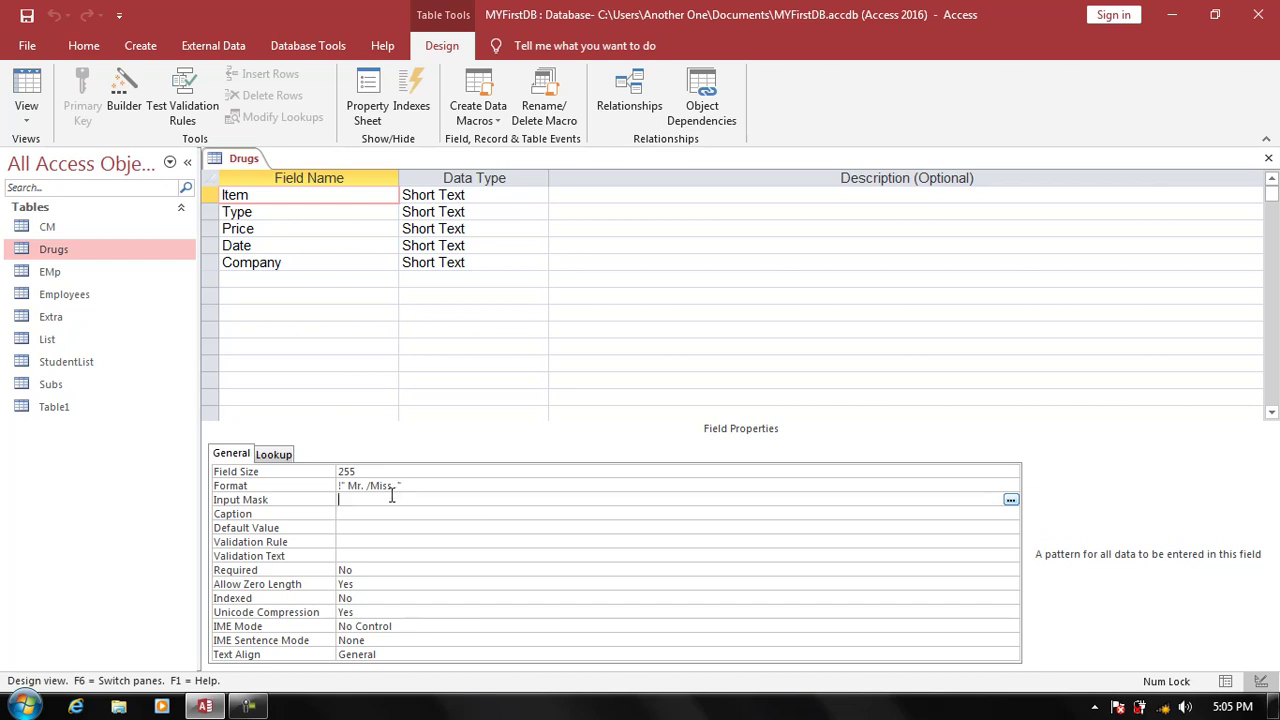
pyautogui.moveTo(406, 485); pyautogui.dragTo(330, 492)
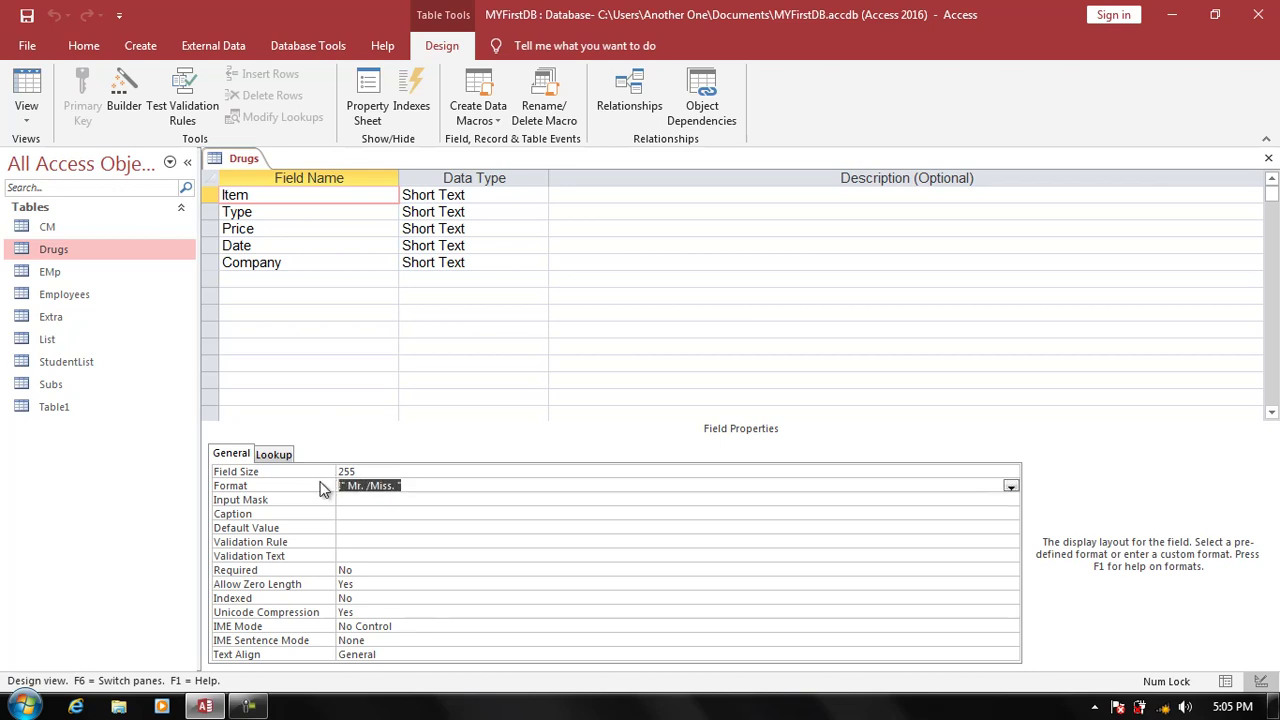
pyautogui.click(339, 500)
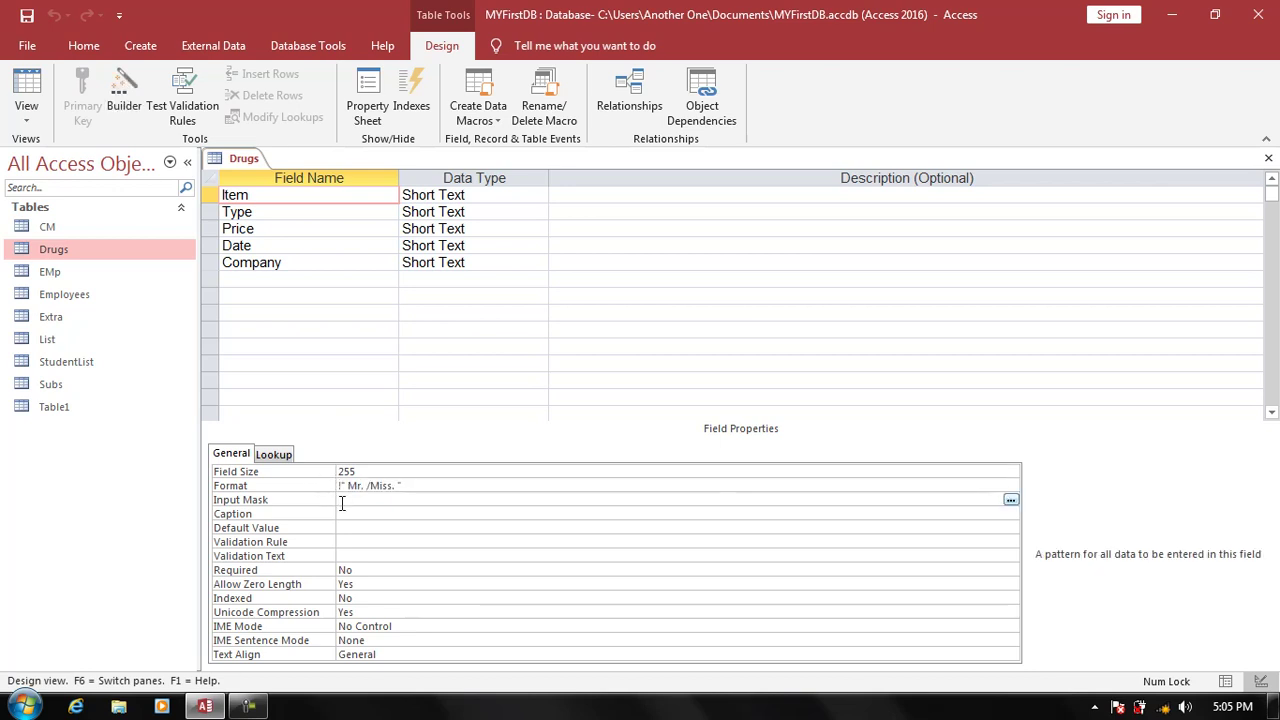